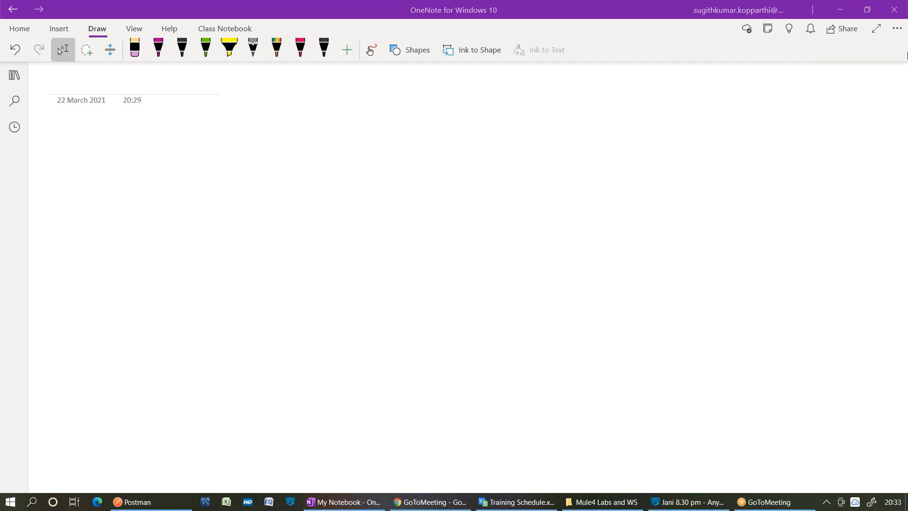
- Handwrite a tick mark followed by "on-premis (Local Environment)" in magenta ink near the top of the page
left_click(158, 47)
mouse_move(401, 160)
left_mouse_down()
mouse_move(425, 145)
mouse_move(485, 161)
left_mouse_up()
mouse_move(495, 156)
left_mouse_down()
mouse_move(520, 156)
mouse_move(529, 144)
mouse_move(545, 156)
mouse_move(567, 147)
mouse_move(573, 160)
left_mouse_up()
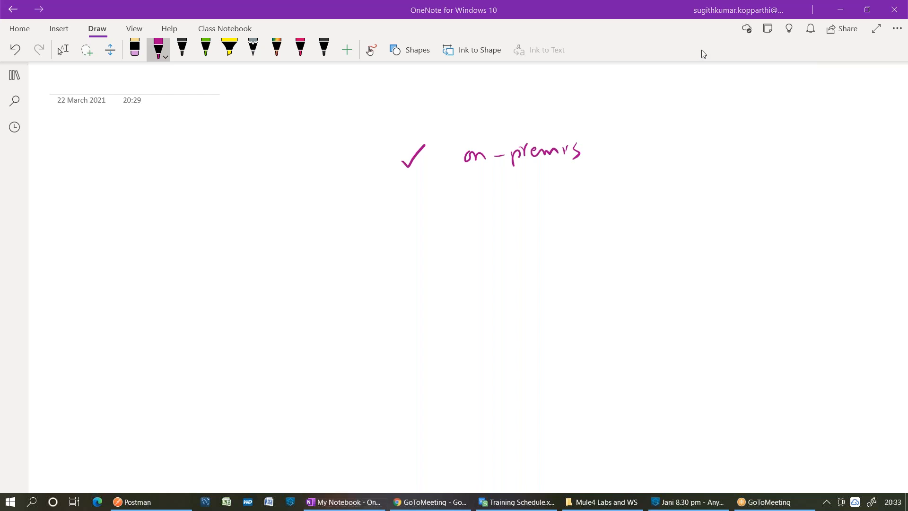
mouse_move(622, 128)
left_mouse_down()
mouse_move(621, 159)
mouse_move(658, 151)
mouse_move(664, 137)
mouse_move(664, 152)
mouse_move(682, 139)
mouse_move(769, 131)
mouse_move(772, 152)
left_mouse_up()
- Handwrite a second ticked item "cloud-hub (ipaas)" below the on-premis line and underline both terms
left_click_drag(410, 232, 429, 223)
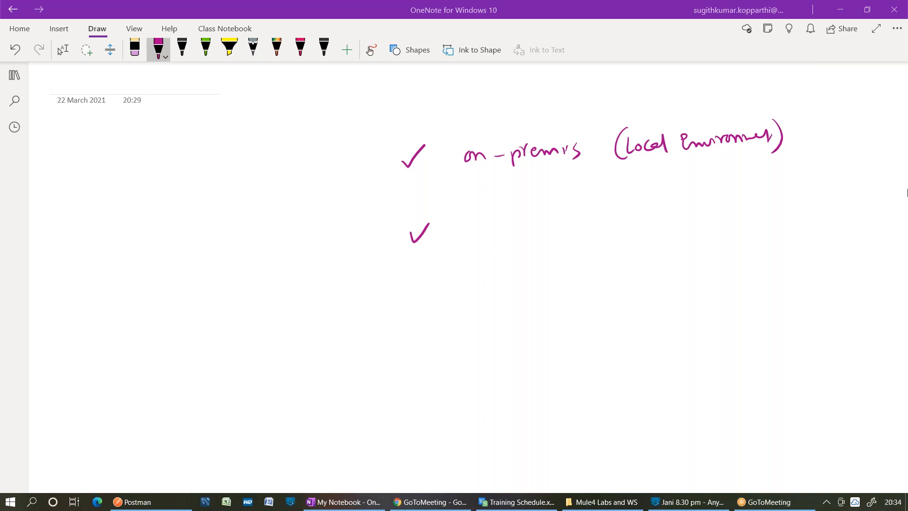
mouse_move(483, 220)
left_mouse_down()
mouse_move(483, 232)
mouse_move(500, 222)
mouse_move(514, 230)
mouse_move(526, 214)
mouse_move(575, 226)
mouse_move(598, 207)
mouse_move(592, 229)
mouse_move(606, 226)
left_mouse_up()
mouse_move(610, 226)
left_mouse_down()
mouse_move(613, 218)
mouse_move(649, 226)
left_mouse_up()
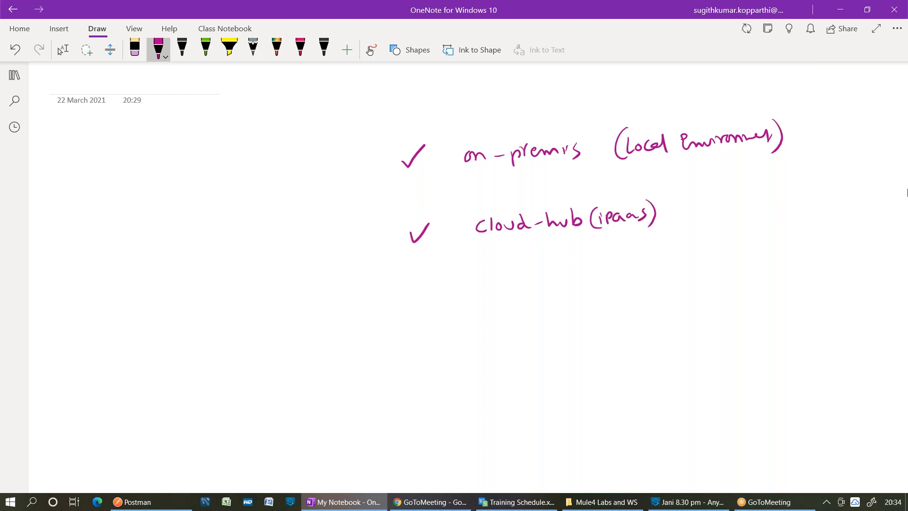
left_click_drag(485, 238, 644, 224)
- Handwrite a third ticked item "Hybrid" below the cloud-hub line
left_click_drag(405, 305, 432, 293)
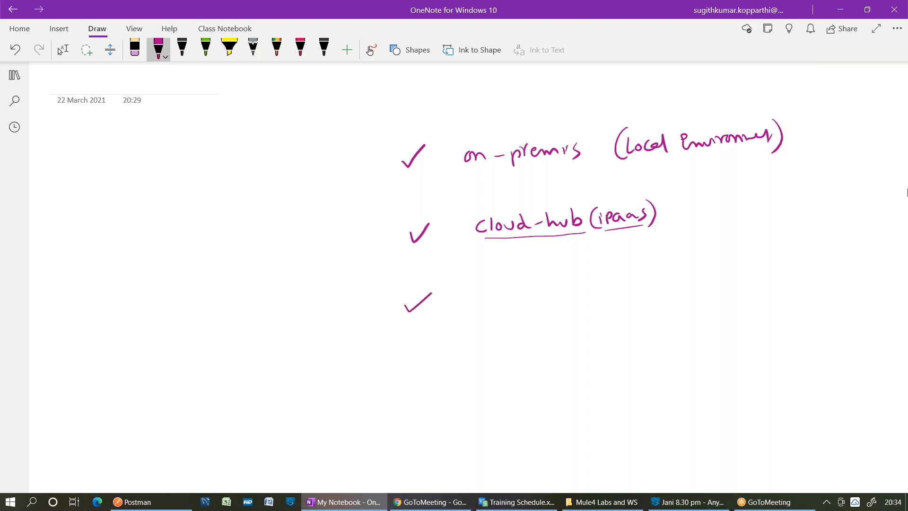
mouse_move(473, 293)
left_mouse_down()
mouse_move(476, 286)
mouse_move(475, 307)
left_mouse_up()
mouse_move(485, 288)
left_mouse_down()
mouse_move(484, 306)
mouse_move(495, 294)
mouse_move(500, 303)
left_mouse_up()
mouse_move(505, 288)
left_mouse_down()
mouse_move(505, 299)
mouse_move(527, 289)
mouse_move(549, 303)
left_mouse_up()
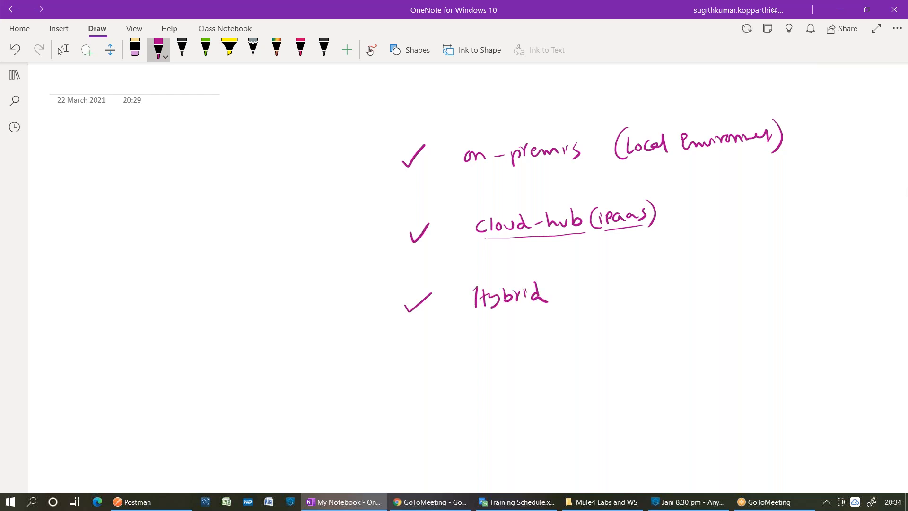
- Draw arrows from on-premis and cloud-hub to Hybrid, and add large ticks beside the on-premis and Hybrid items
mouse_move(466, 170)
left_mouse_down()
mouse_move(445, 225)
mouse_move(456, 279)
left_mouse_up()
mouse_move(574, 236)
left_mouse_down()
mouse_move(585, 246)
mouse_move(580, 287)
left_mouse_up()
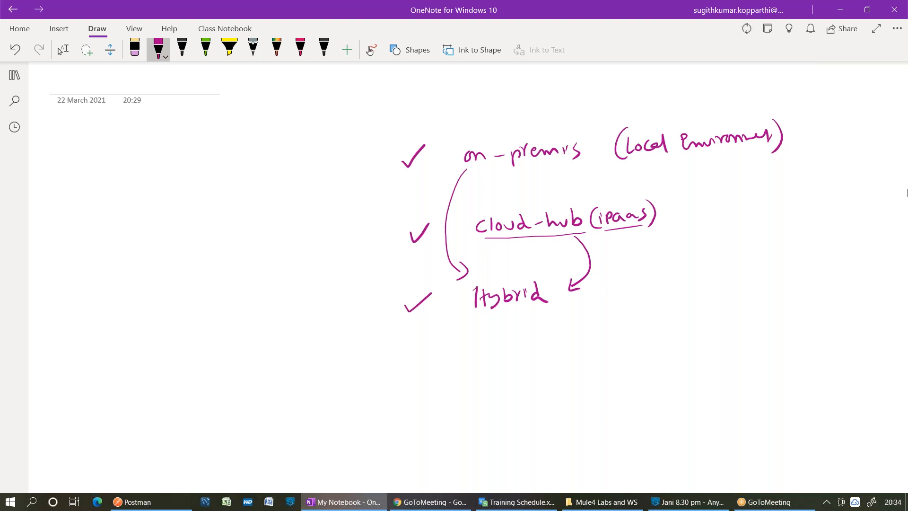
left_click_drag(288, 174, 325, 154)
left_click_drag(287, 312, 320, 289)
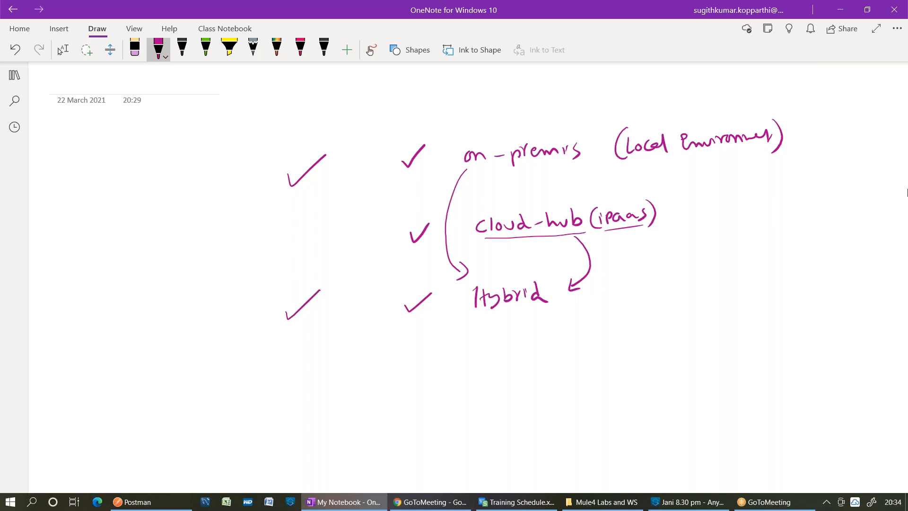
- Add a new page in the 8.30 pm section and handwrite the underlined heading "on-premis"
left_click(14, 75)
left_click(133, 479)
left_click(14, 75)
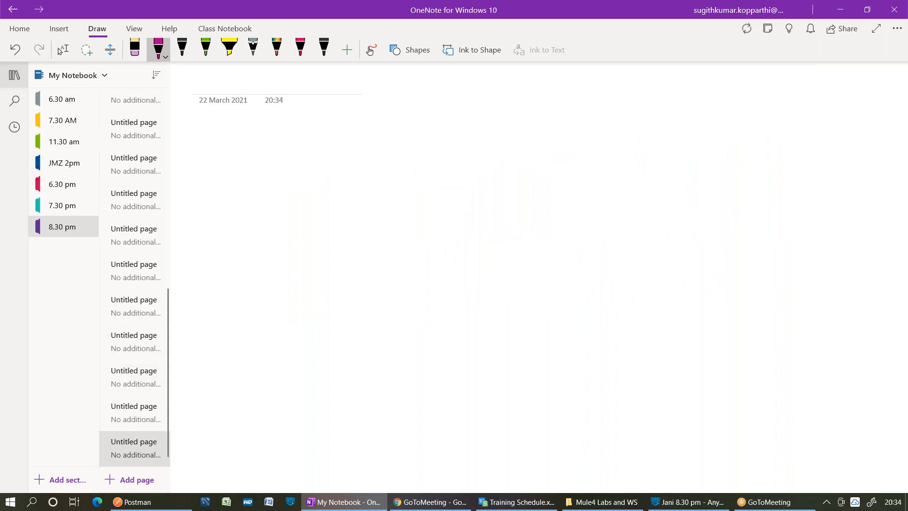
left_click_drag(176, 122, 192, 130)
mouse_move(198, 126)
left_mouse_down()
mouse_move(219, 128)
mouse_move(231, 113)
left_mouse_up()
left_click_drag(234, 114, 268, 122)
left_click_drag(166, 142, 272, 136)
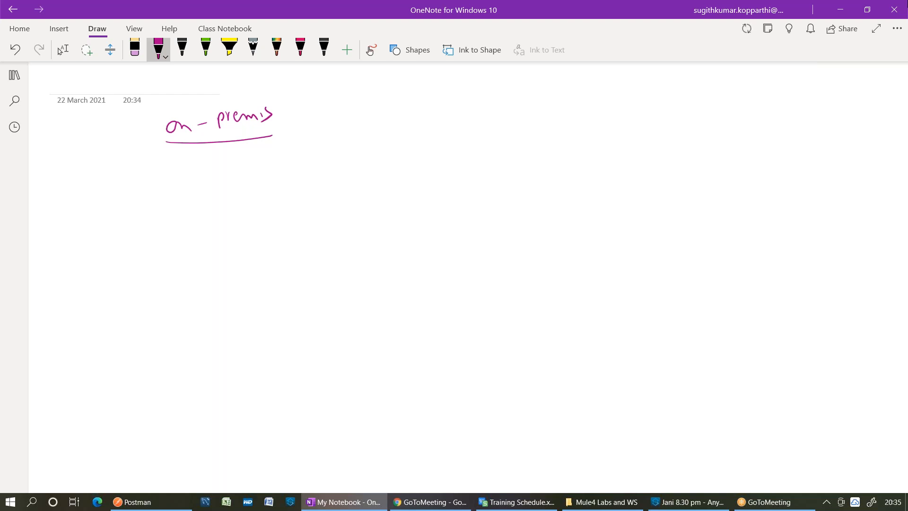
- Switch to Anypoint Studio to check the projects inside 02Java, and return to the OneNote page
left_click(665, 505)
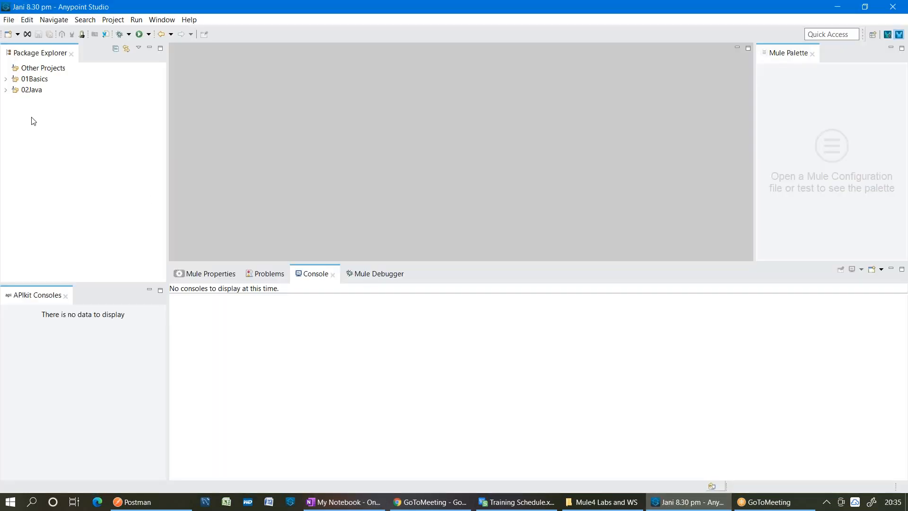
left_click(6, 90)
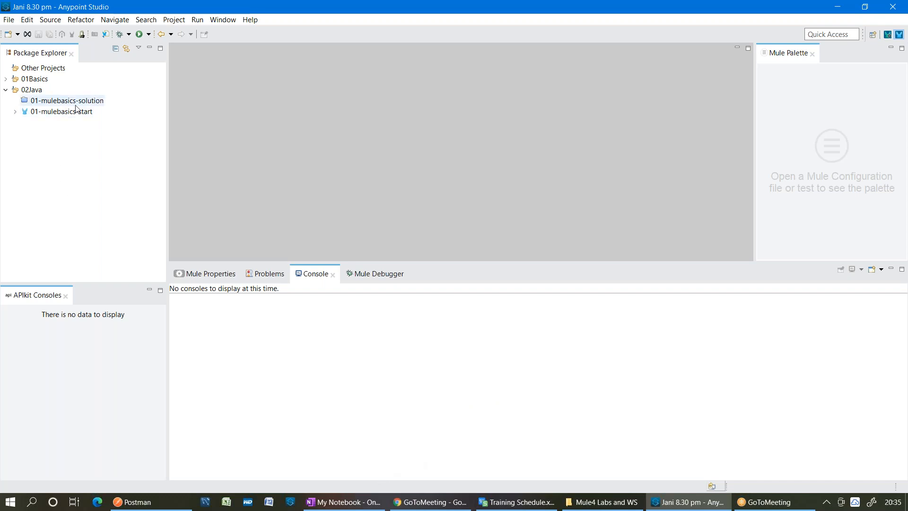
mouse_move(350, 500)
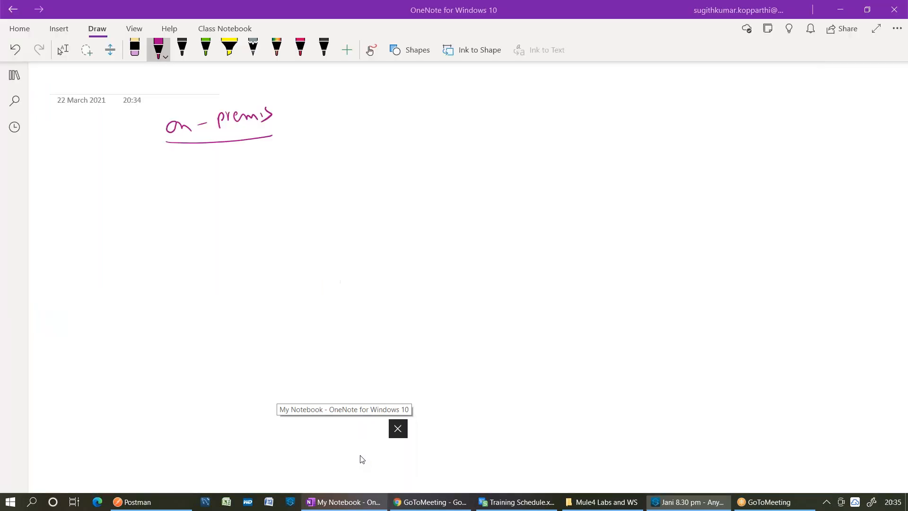
left_click(361, 459)
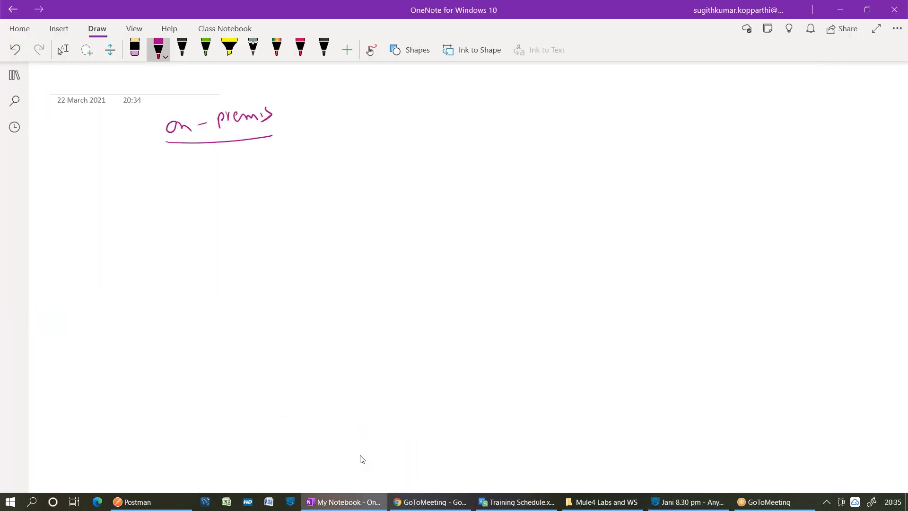
- Draw a rectangle under the on-premis heading and handwrite "01-mbs.jar" inside it
left_click_drag(173, 154, 175, 205)
mouse_move(171, 154)
left_mouse_down()
mouse_move(299, 149)
mouse_move(319, 204)
mouse_move(175, 204)
left_mouse_up()
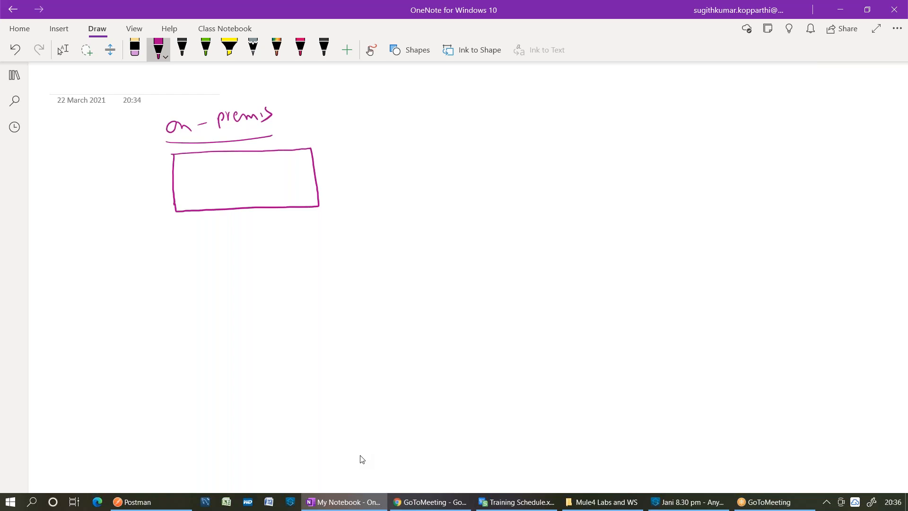
left_click(271, 181)
mouse_move(286, 176)
left_mouse_down()
mouse_move(278, 191)
mouse_move(307, 170)
left_mouse_up()
mouse_move(186, 180)
left_mouse_down()
mouse_move(194, 191)
mouse_move(242, 187)
left_mouse_up()
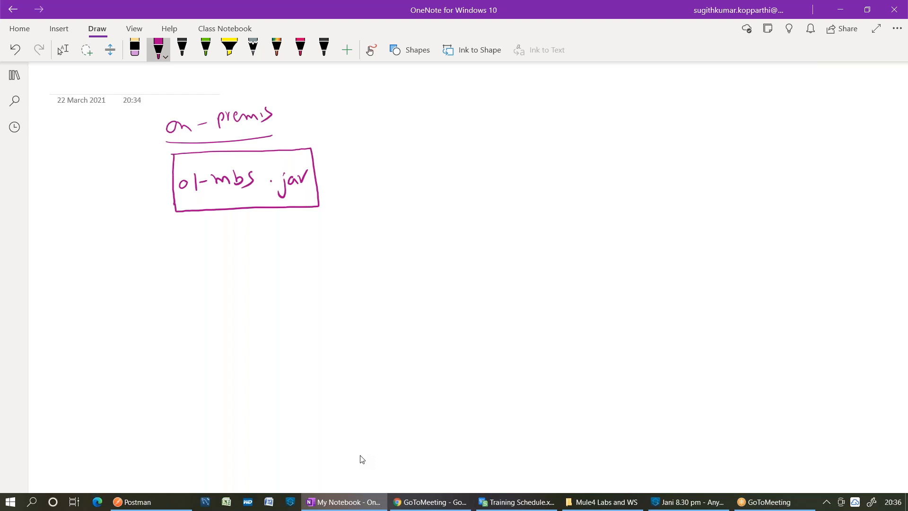
key("Escape")
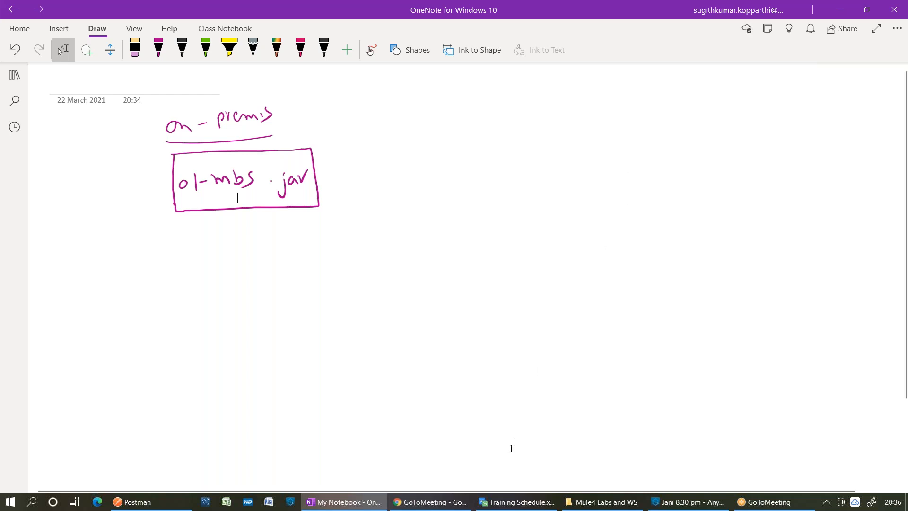
- Switch to Chrome, search Google for "muleruntime download" and open MuleSoft's Download Mule Runtime page
left_click(450, 501)
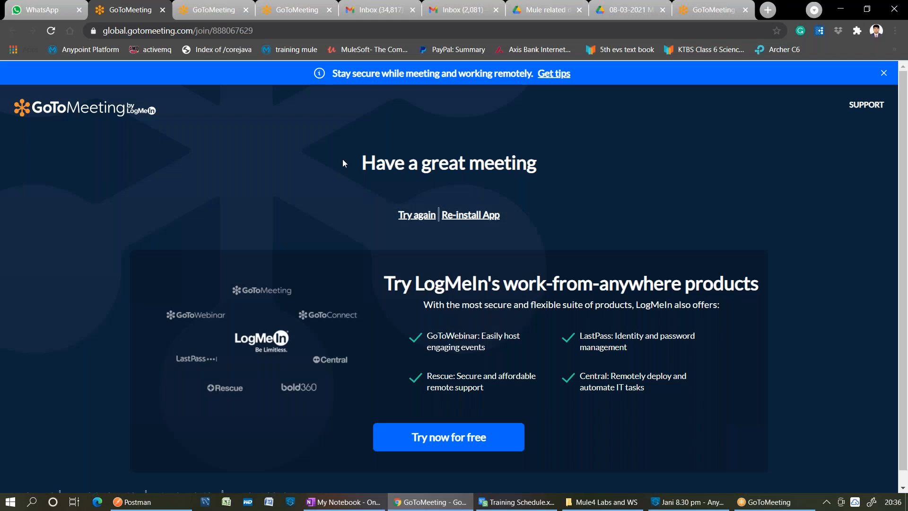
left_click(289, 31)
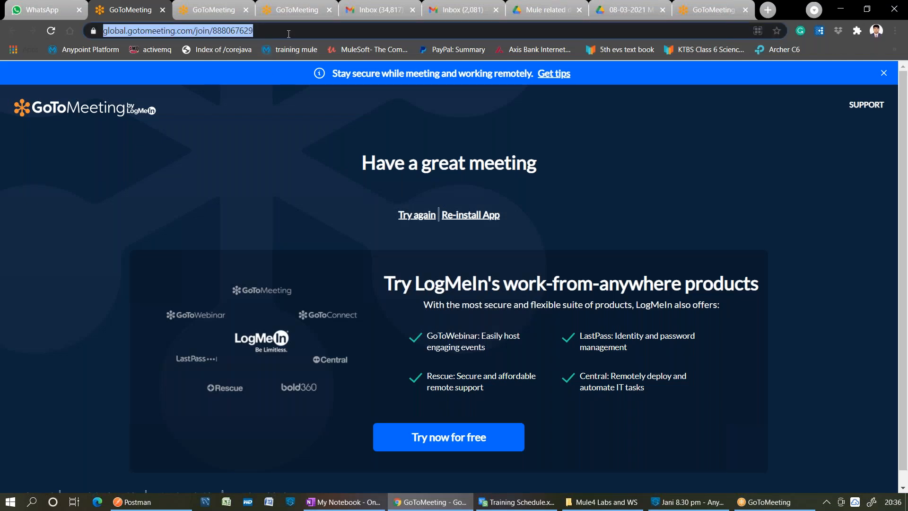
type("m")
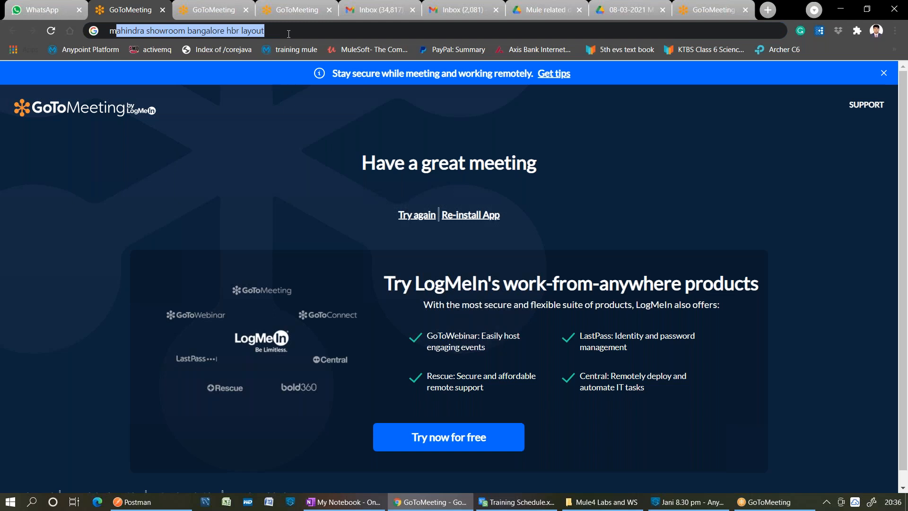
type("ule")
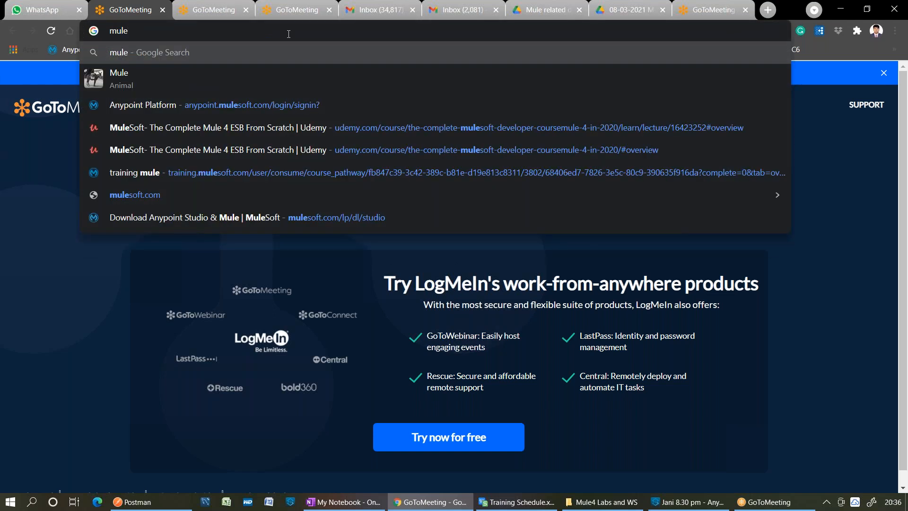
key("BackSpace")
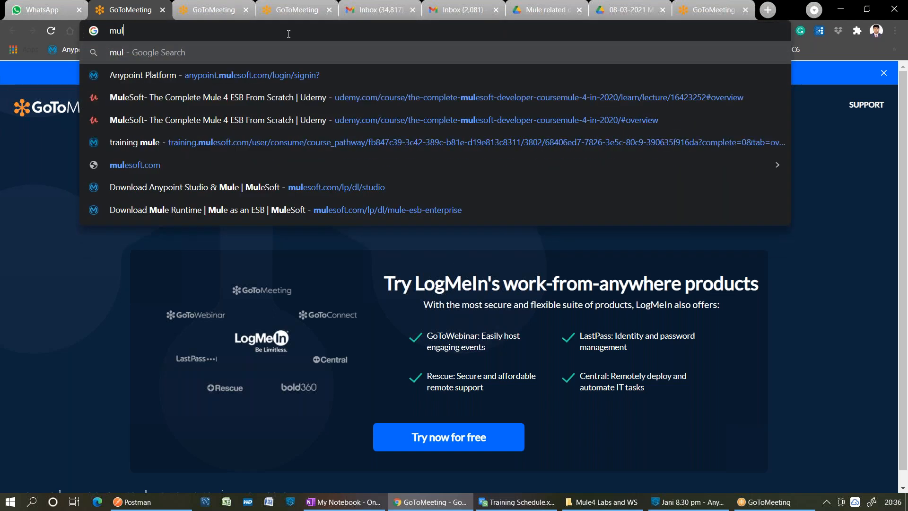
type("er")
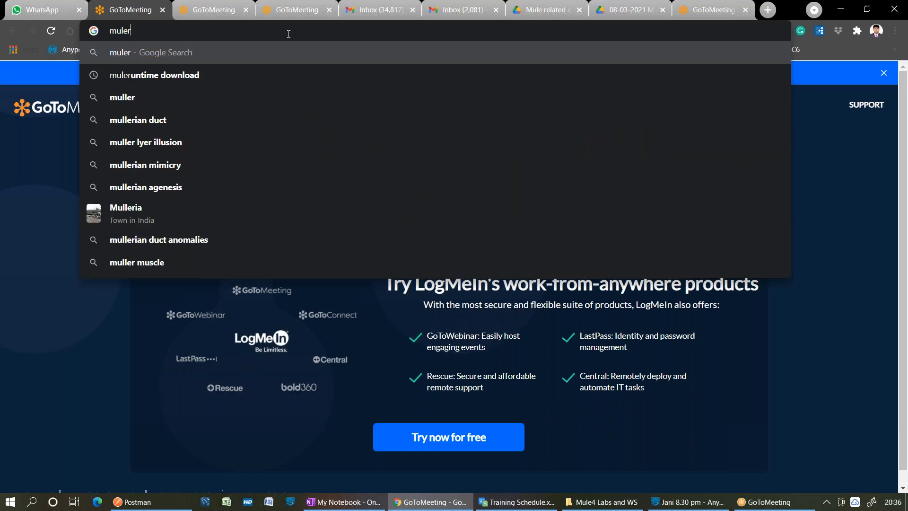
key("BackSpace")
type("un")
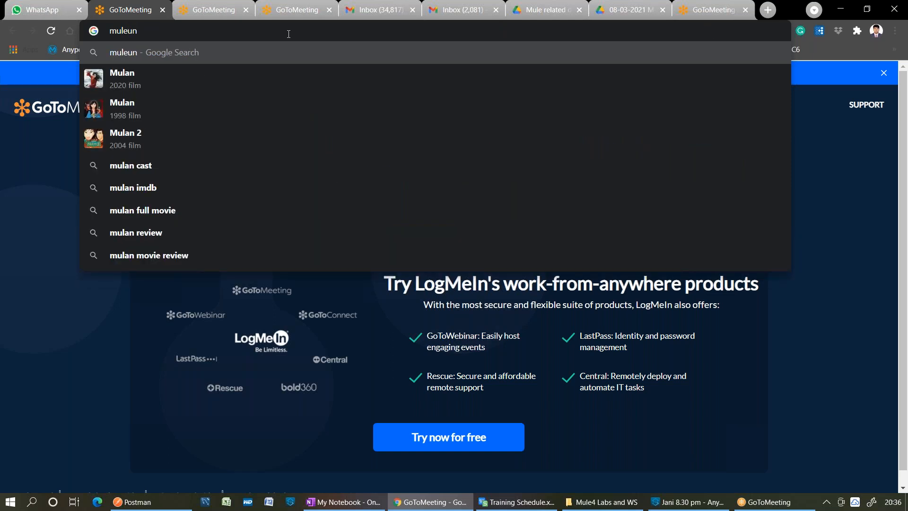
type("t")
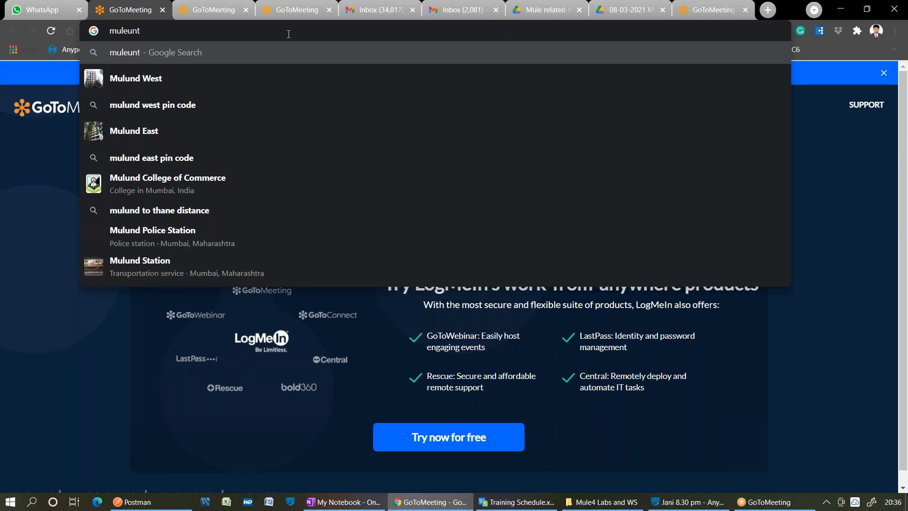
key("BackSpace")
key("BackSpace")
key("BackSpace")
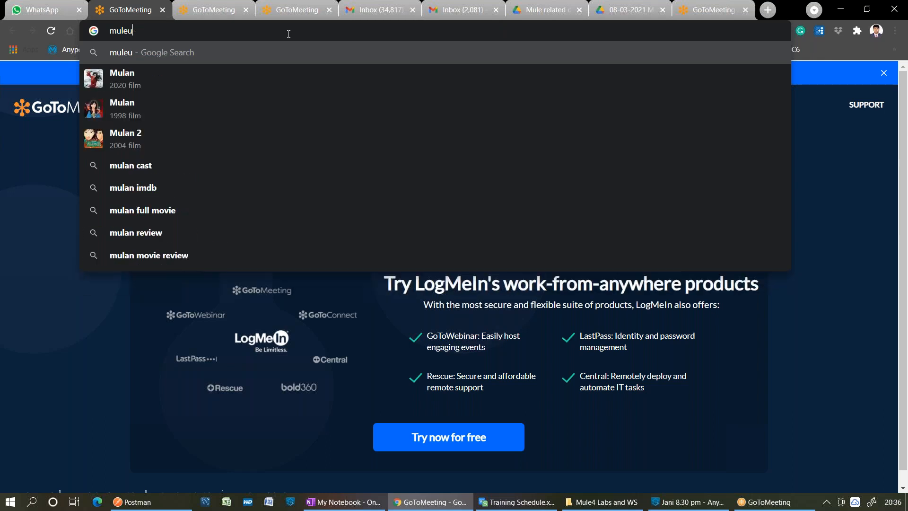
type("runtim")
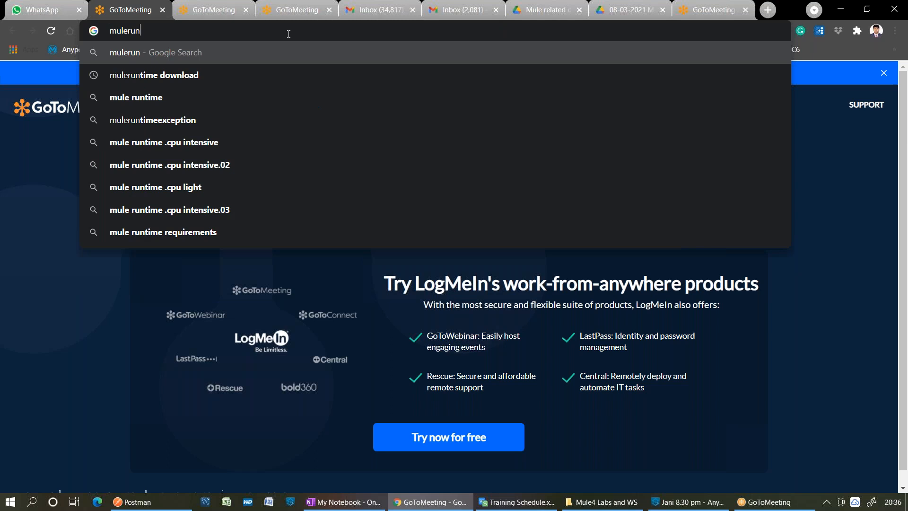
key("Down")
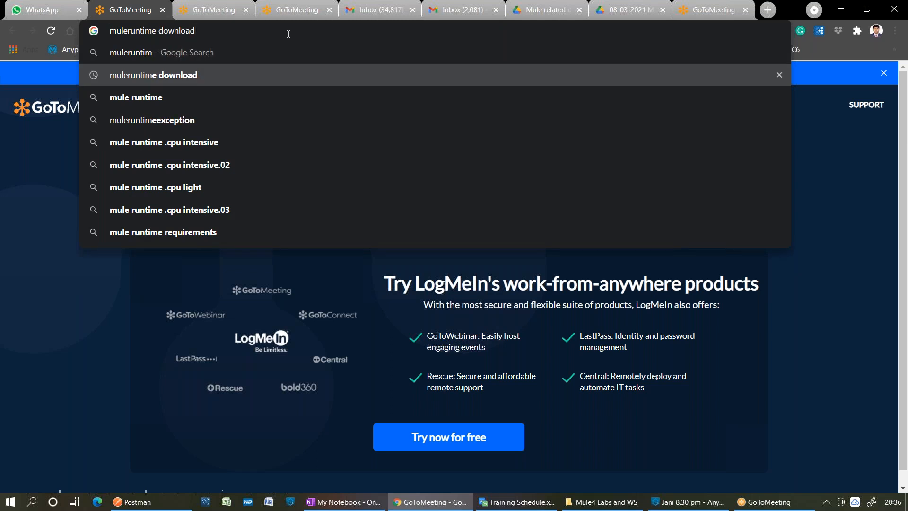
key("Return")
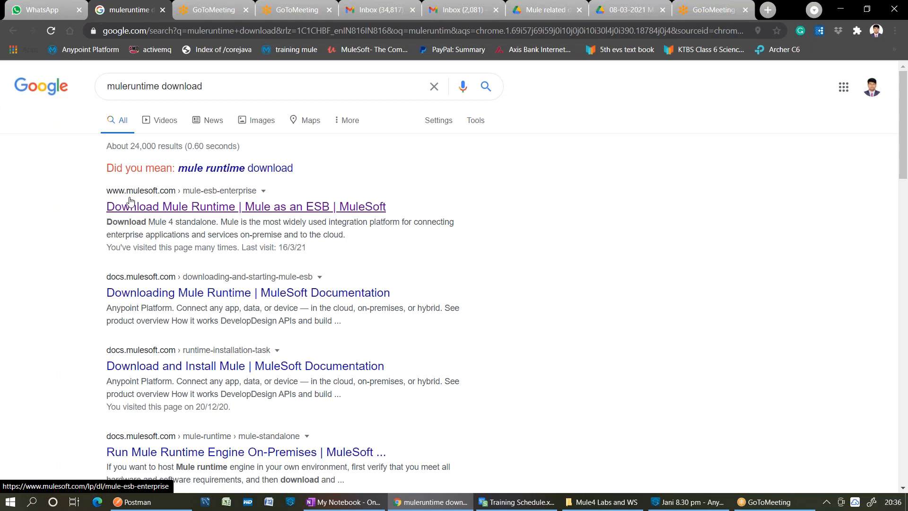
left_click(159, 199)
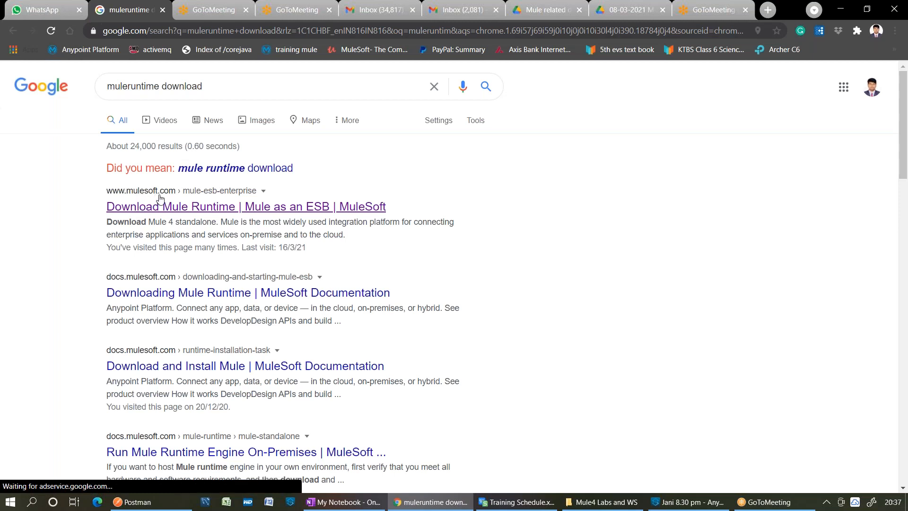
left_click(157, 213)
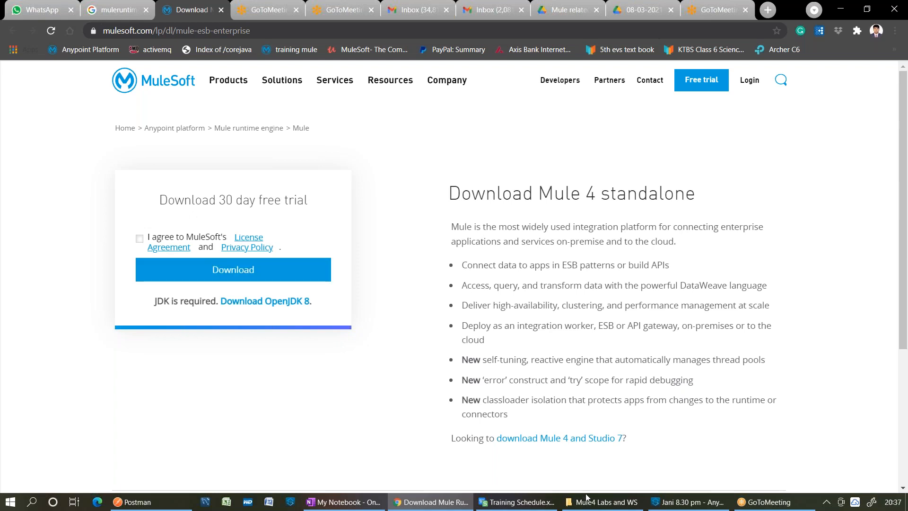
- Locate the mule-ee-distribution archive in File Explorer's MuleSoft4.x folder, and return to the Mule 4 download page in Chrome
left_click(600, 504)
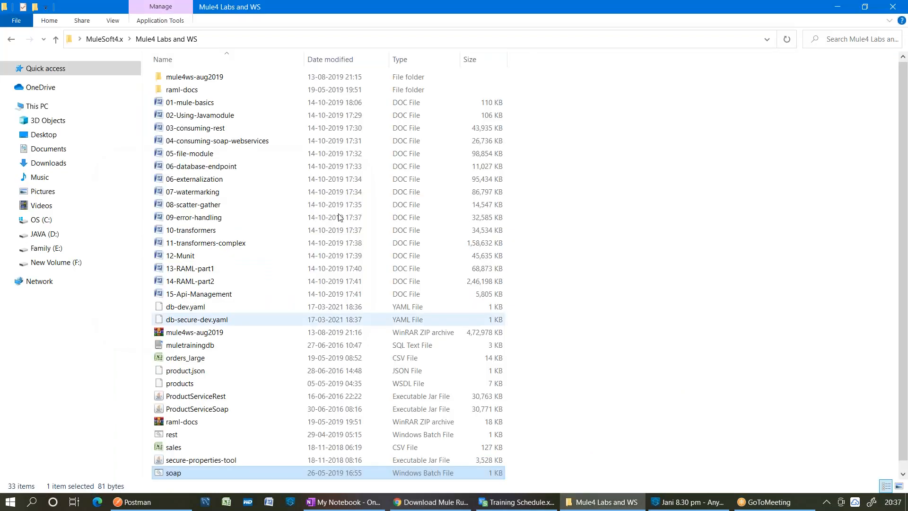
left_click(105, 39)
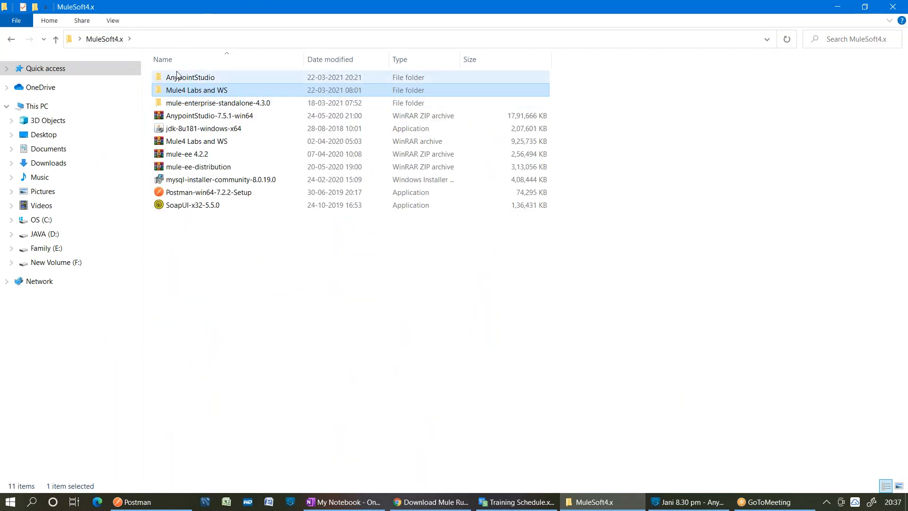
left_click(232, 169)
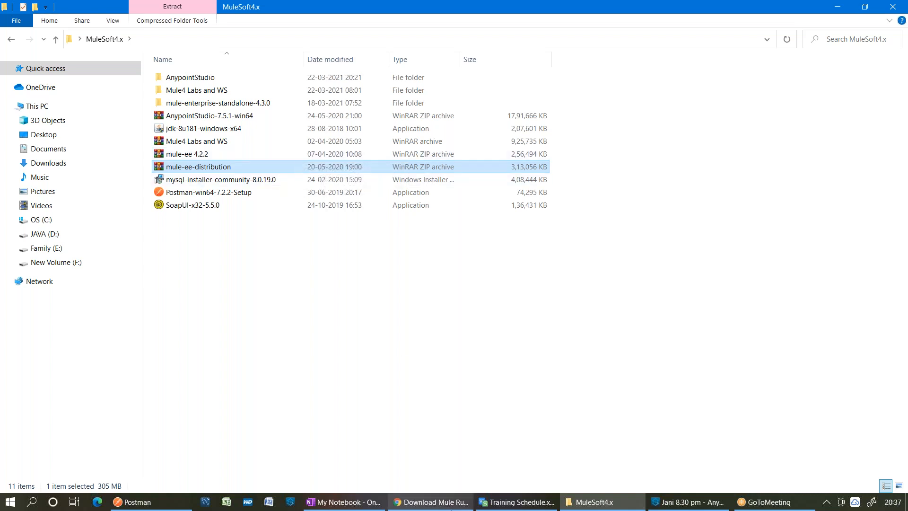
mouse_move(452, 508)
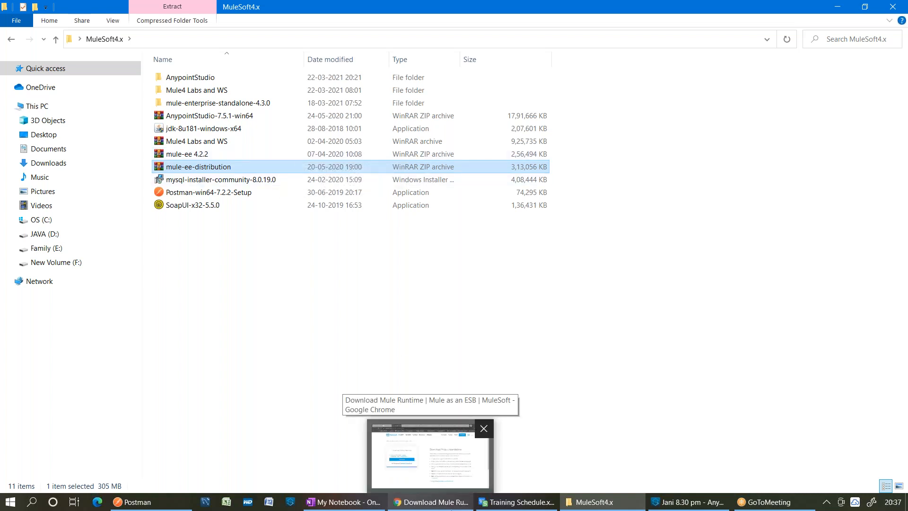
left_click(426, 473)
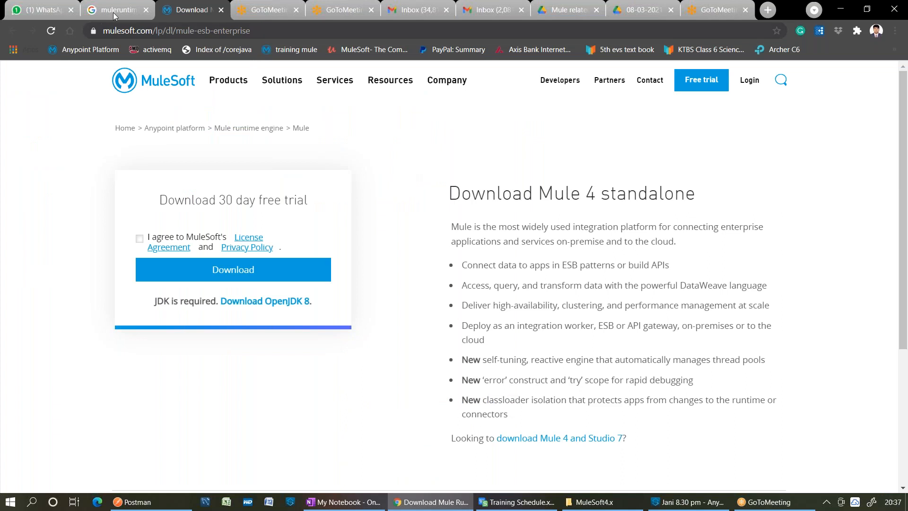
- Close the WhatsApp tab in Chrome, and delete the mule-enterprise-standalone-4.3.0 folder from MuleSoft4.x in File Explorer
left_click(71, 10)
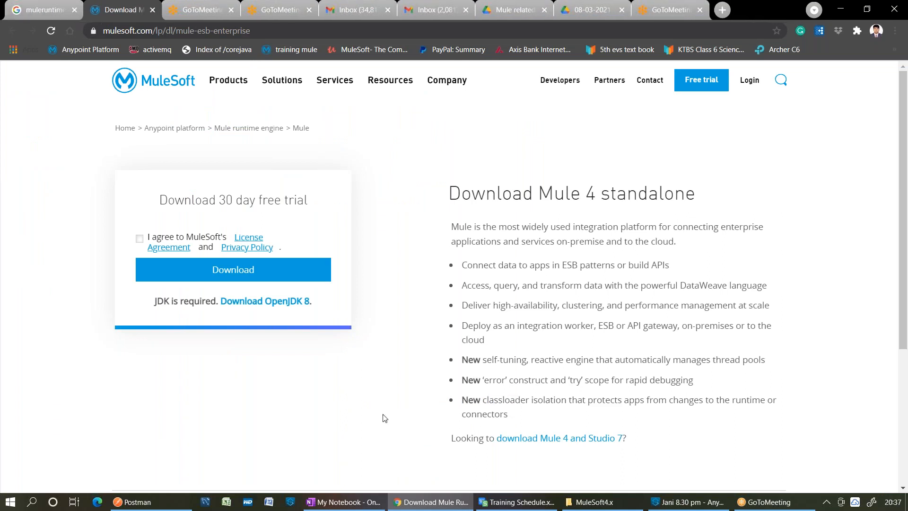
left_click(430, 502)
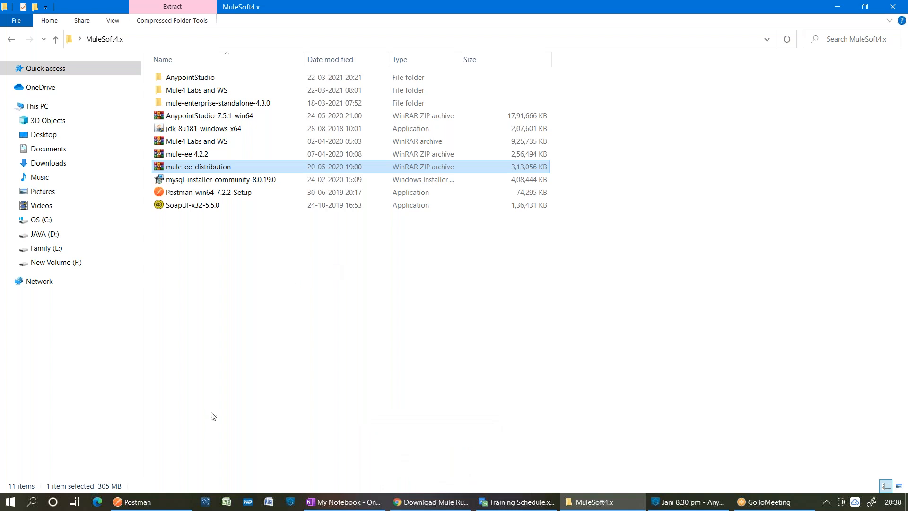
left_click(215, 103)
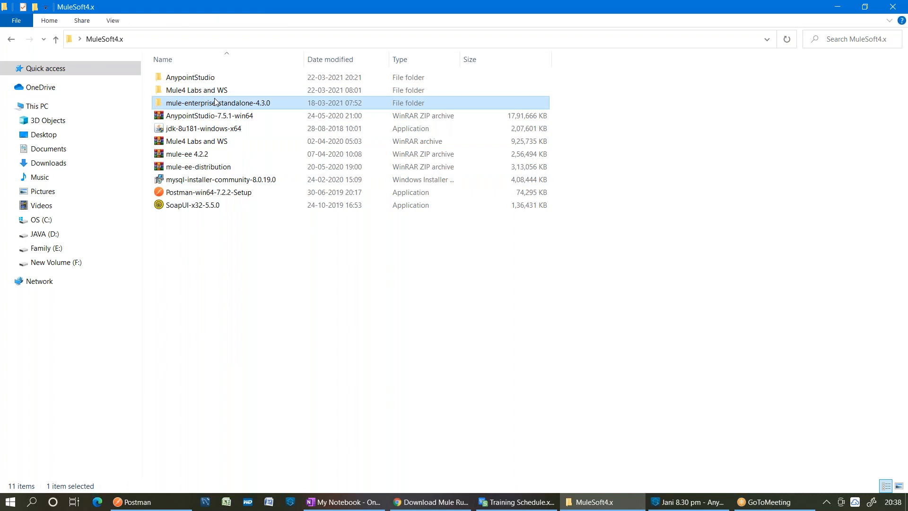
key("Delete")
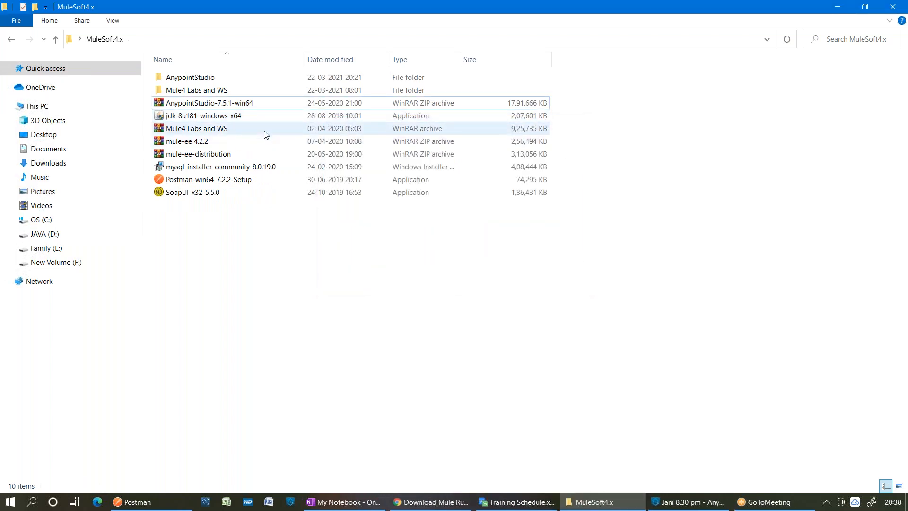
- Extract the mule-ee-distribution archive directly into the MuleSoft4.x folder
left_click(245, 158)
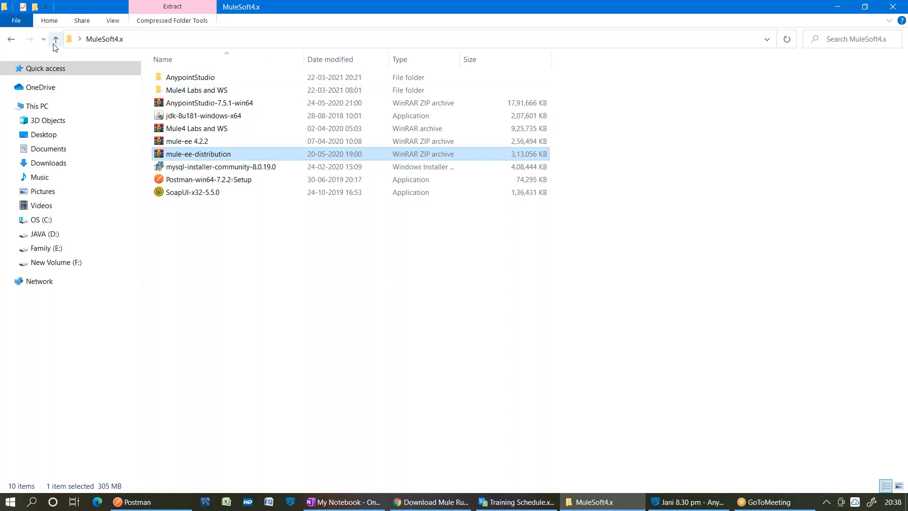
right_click(240, 155)
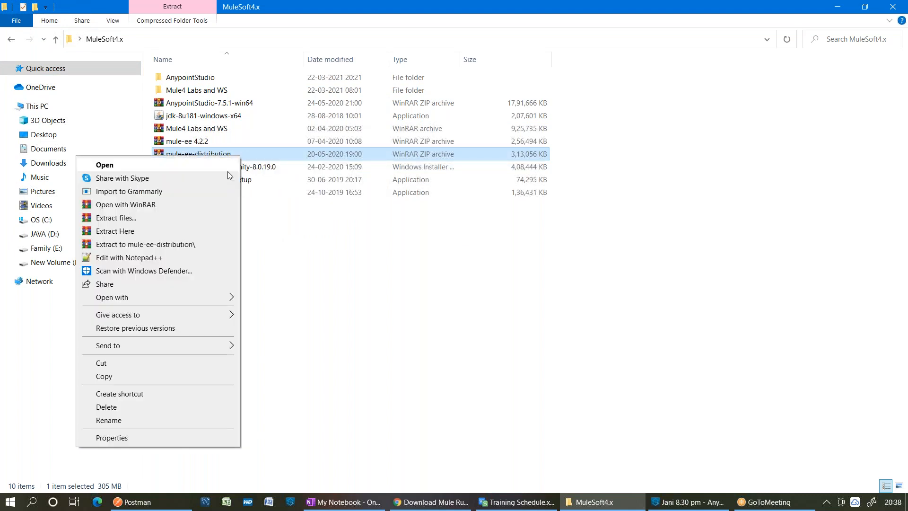
left_click(220, 229)
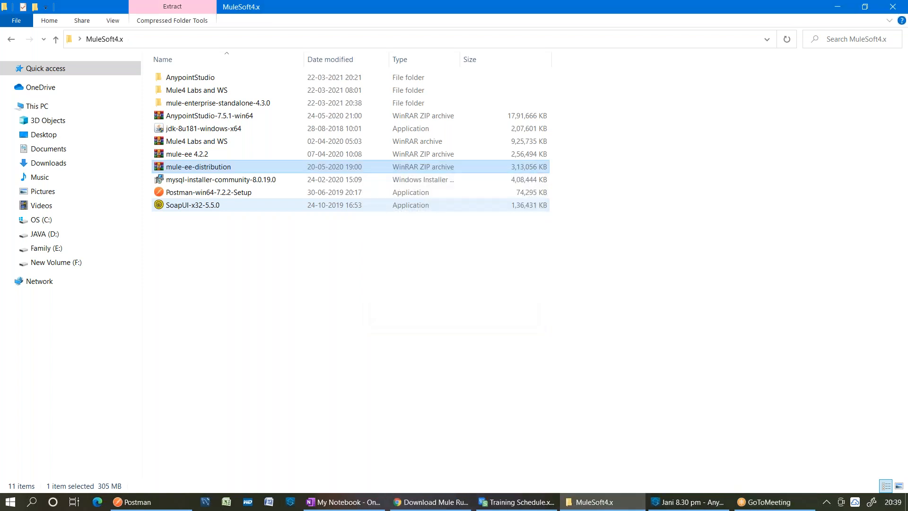
- Open the extracted mule-enterprise-standalone-4.3.0 folder and look through the contents of its bin and conf folders
double_click(203, 104)
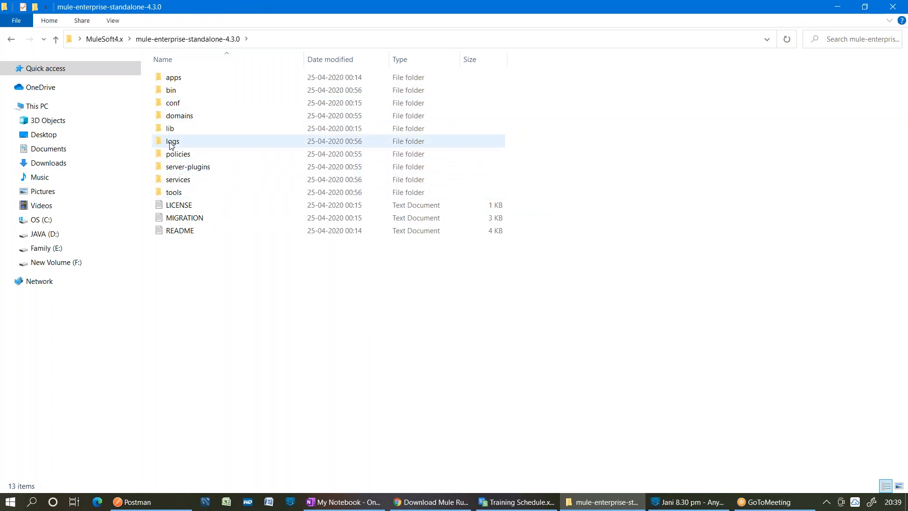
double_click(203, 93)
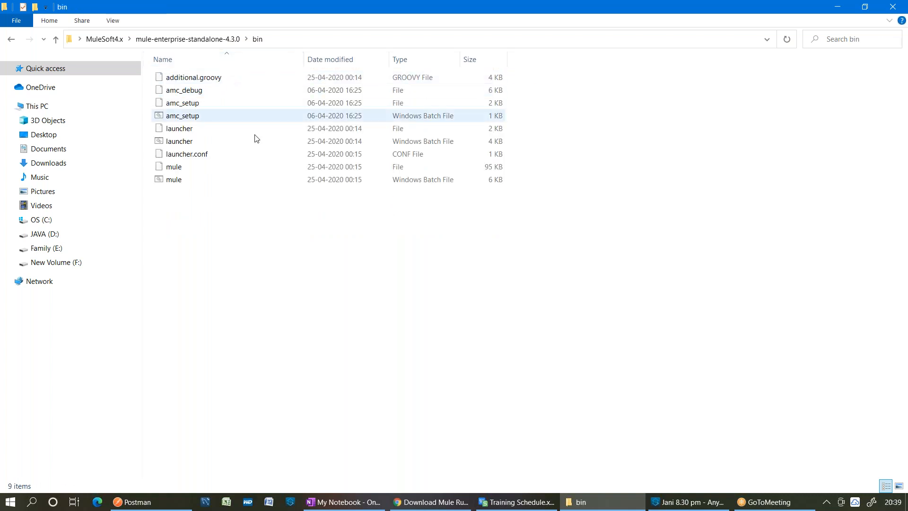
left_click(253, 184)
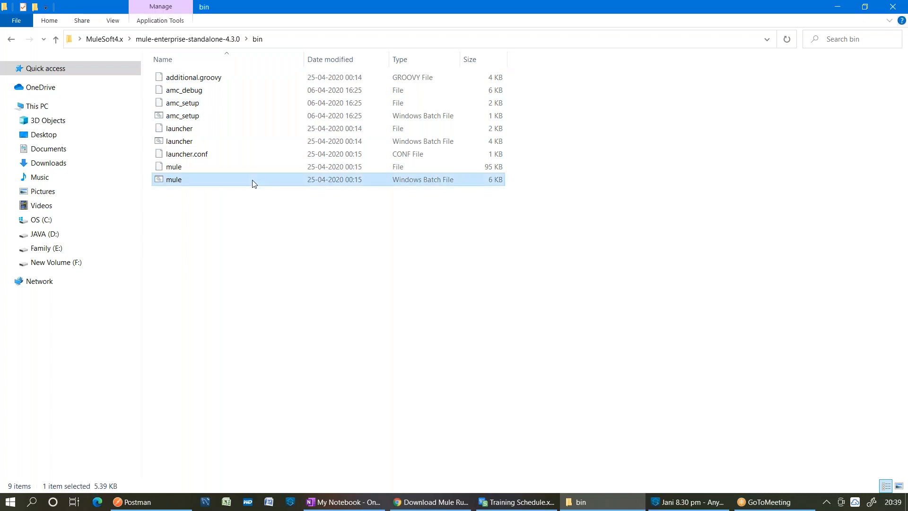
left_click(208, 46)
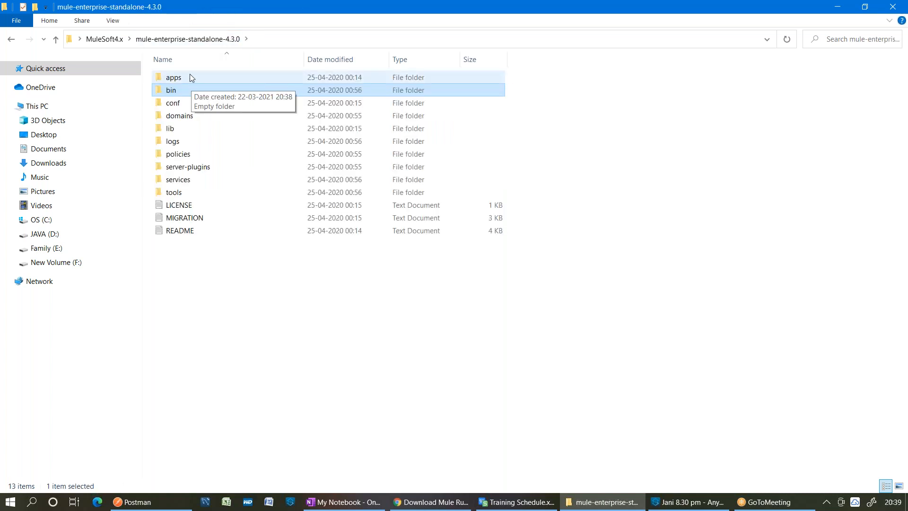
left_click(197, 105, "ctrl")
double_click(197, 105)
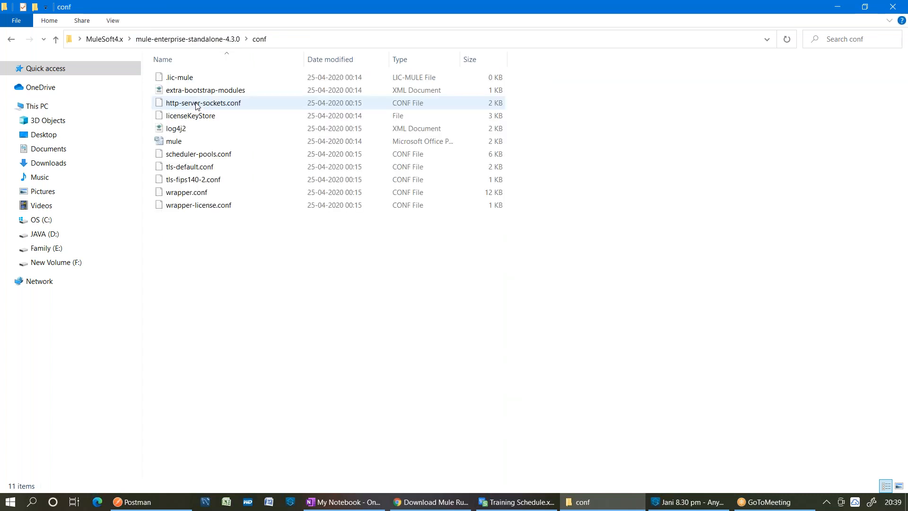
left_click(205, 46)
- Run the mule Windows batch file from the runtime's bin folder to start the Mule server, and minimize its console window
double_click(204, 77)
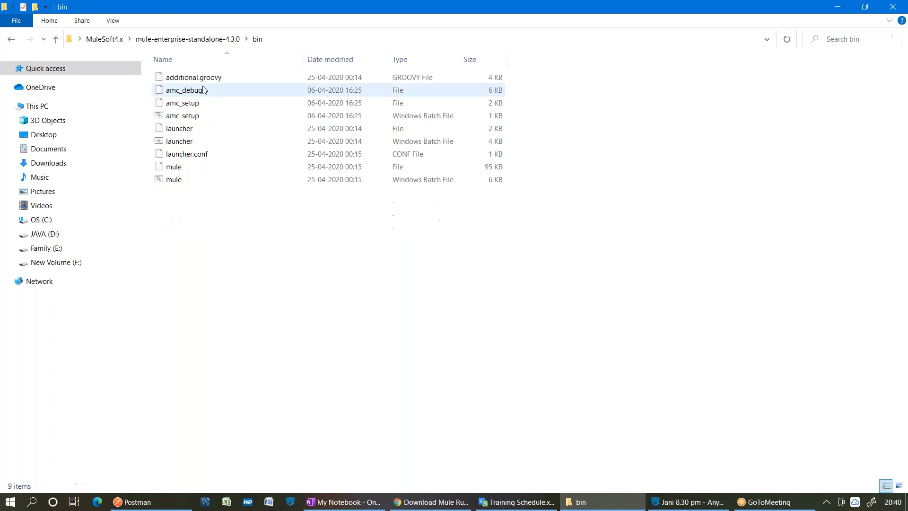
double_click(218, 176)
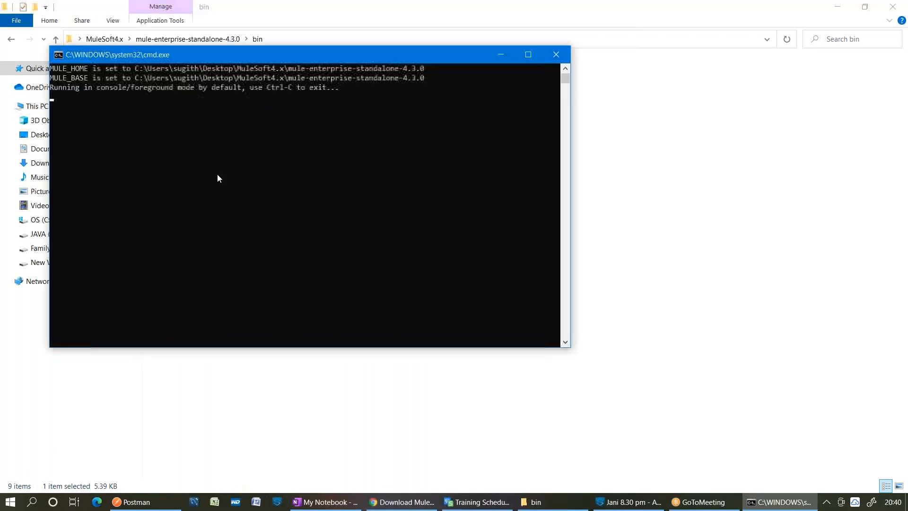
left_click_drag(283, 57, 414, 137)
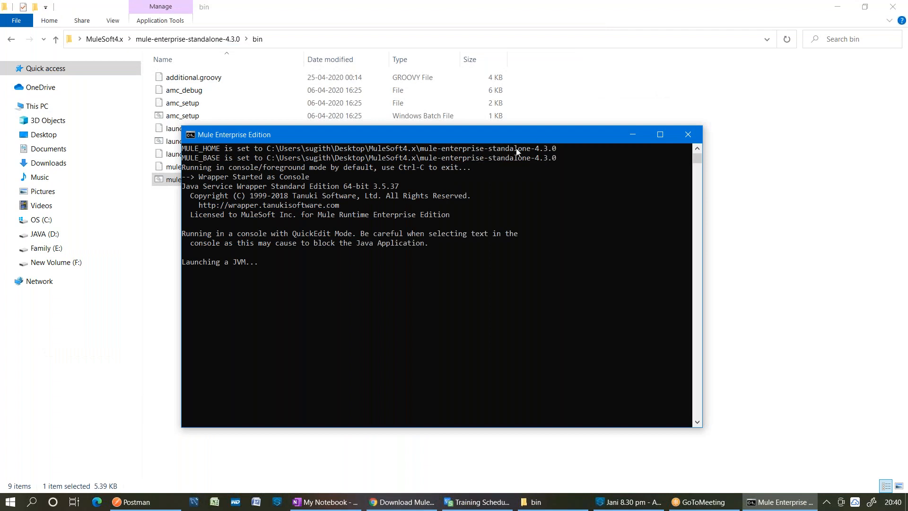
left_click(633, 135)
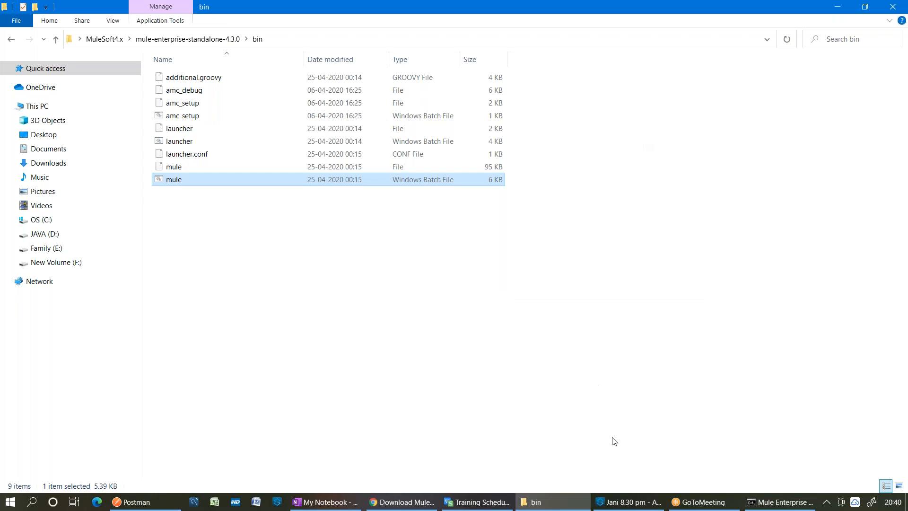
- Switch to Anypoint Studio and start exporting the 01-mulebasics-start project as a Mule deployable archive that includes Studio metadata
left_click(645, 500)
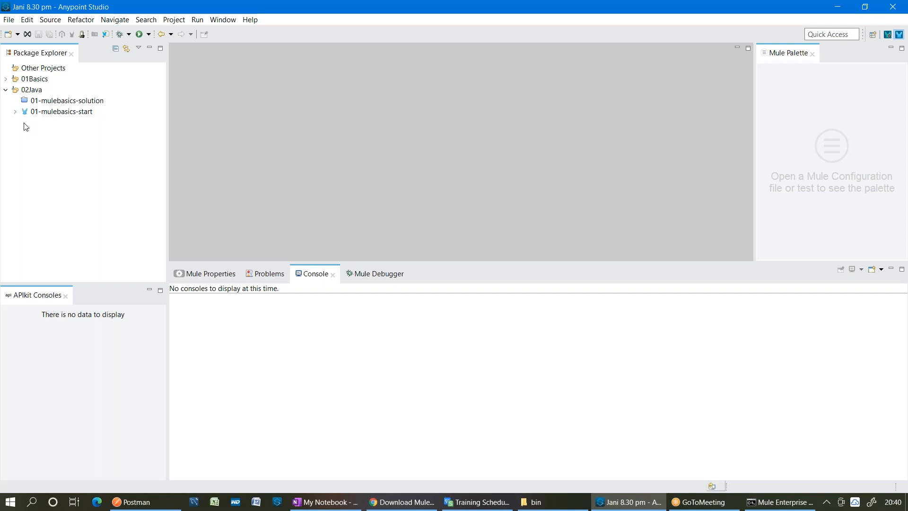
left_click(43, 117)
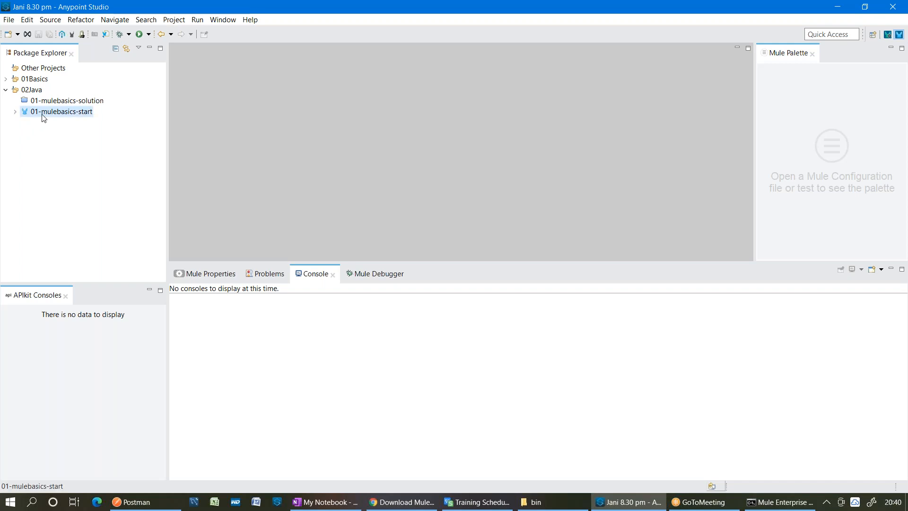
right_click(43, 117)
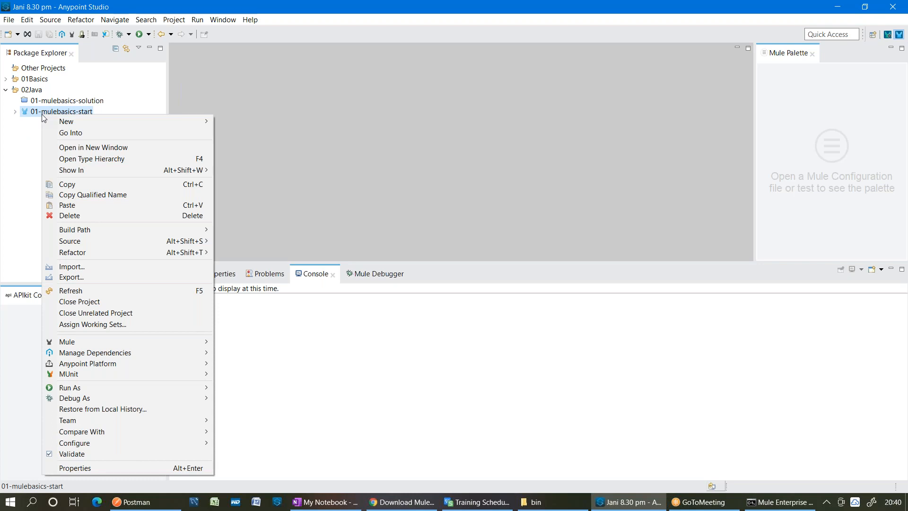
left_click(65, 279)
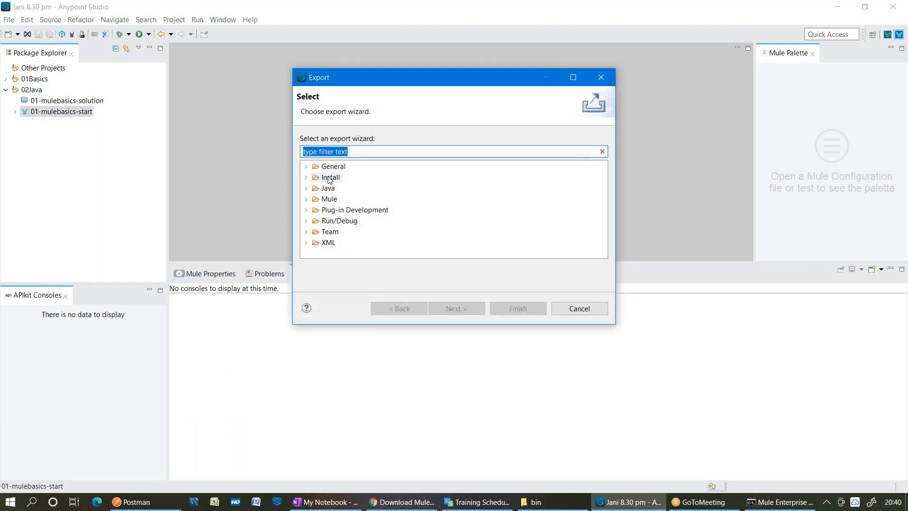
left_click(306, 199)
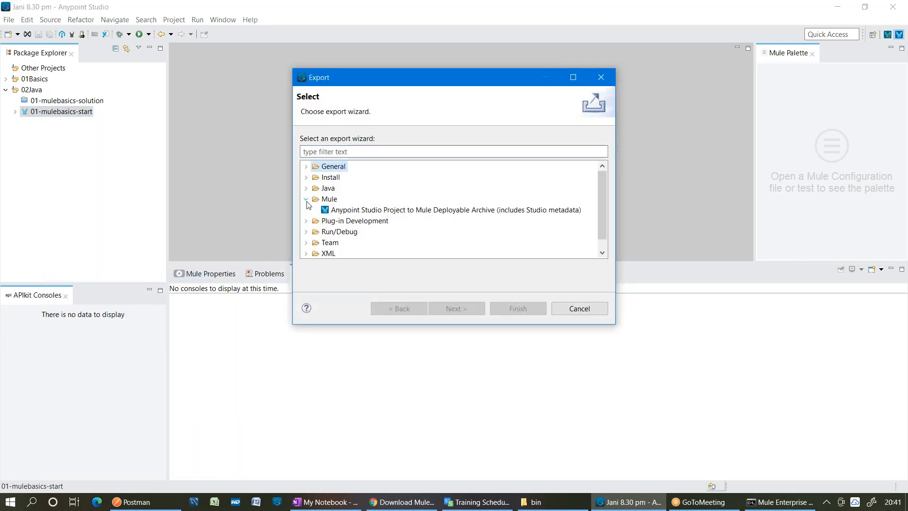
left_click(357, 211)
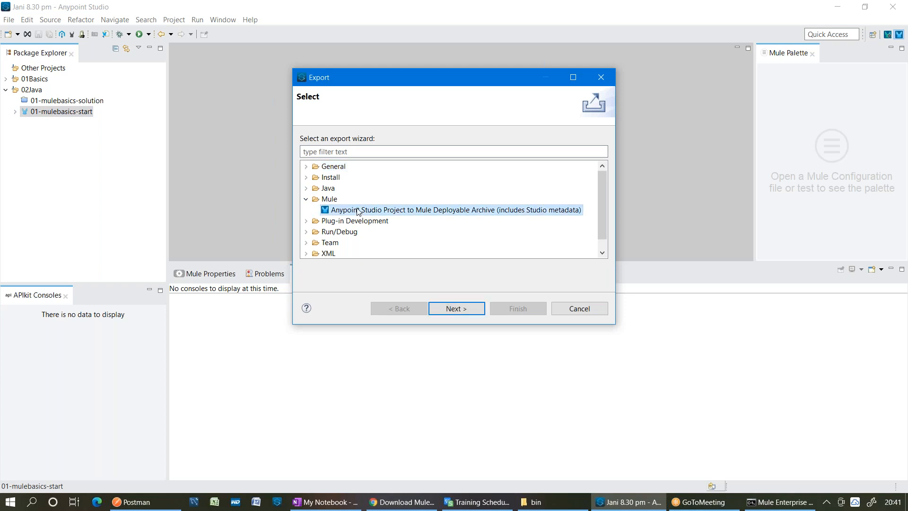
left_click(455, 308)
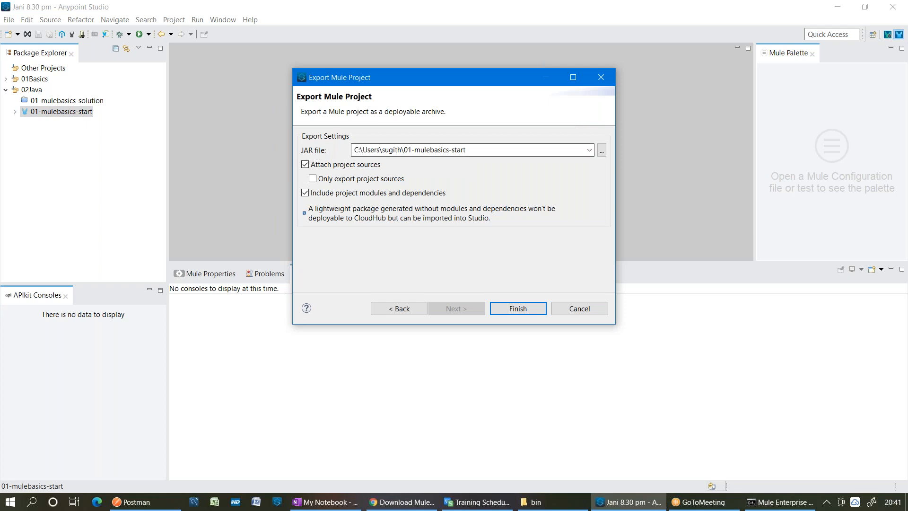
- Set the JAR destination to 01-mulebasics-start on the Desktop and complete the project export
left_click(603, 150)
left_click(83, 147)
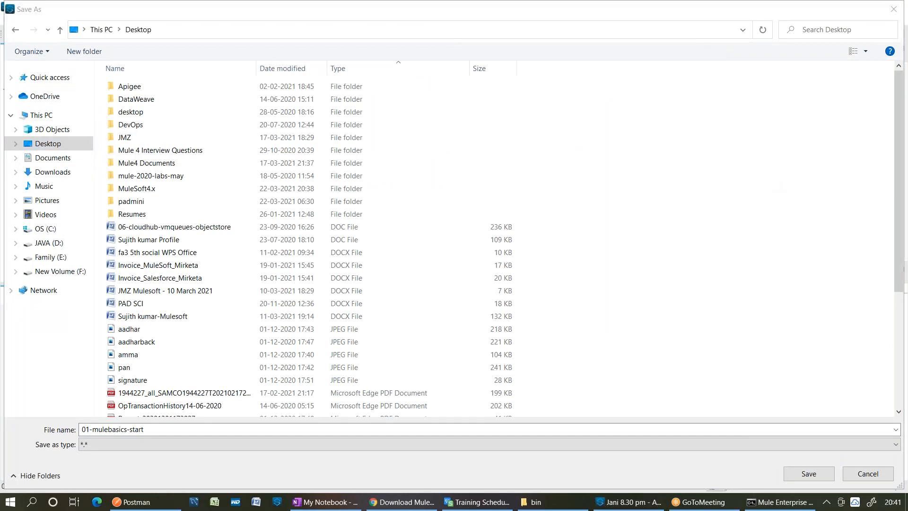
left_click(808, 474)
left_click(528, 308)
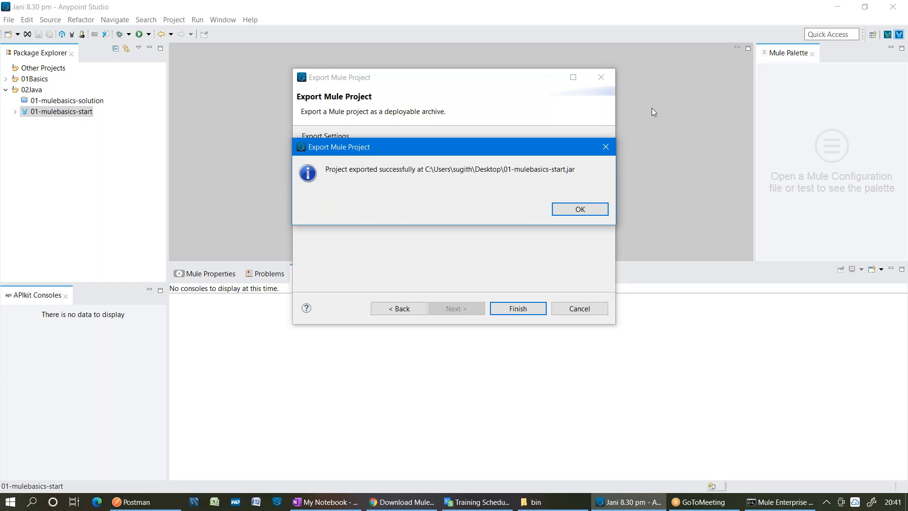
left_click(575, 207)
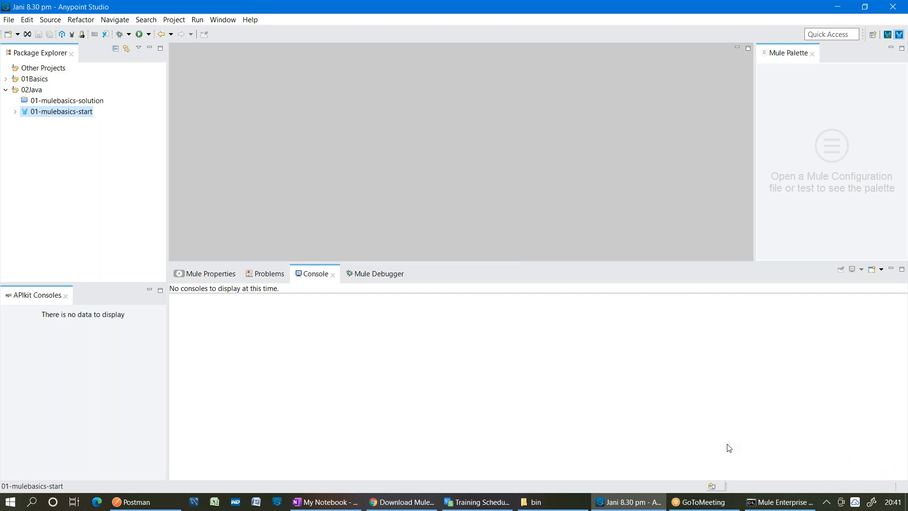
- Switch to the Mule Enterprise Edition console to check the startup output and the default domain's status, and minimize it
left_click(534, 501)
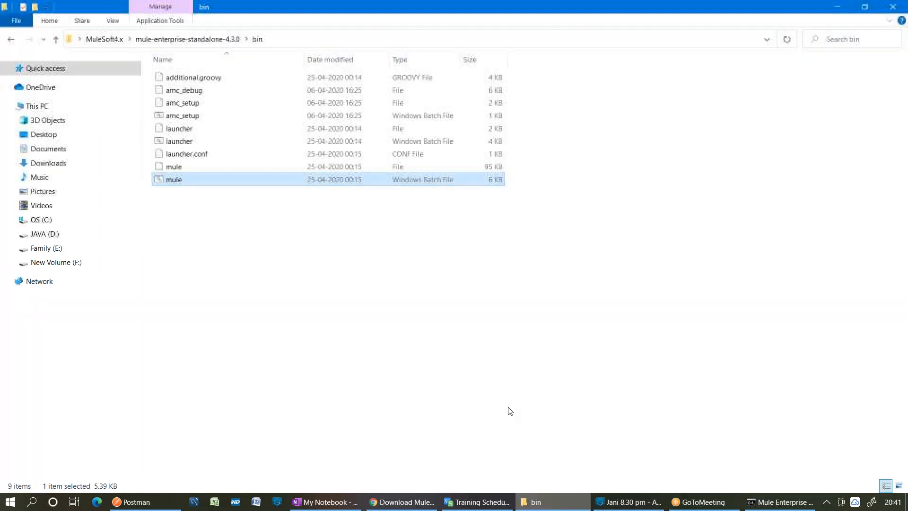
left_click(761, 506)
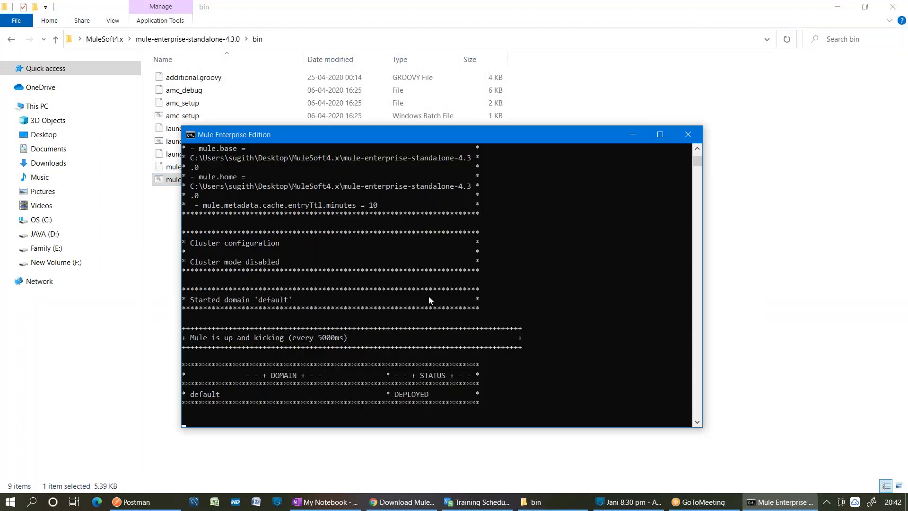
left_click_drag(225, 396, 189, 396)
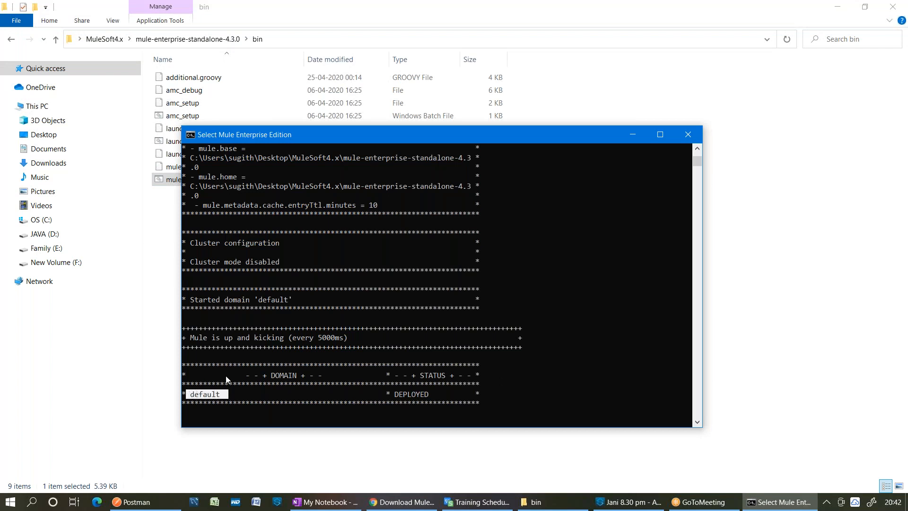
left_click(611, 500)
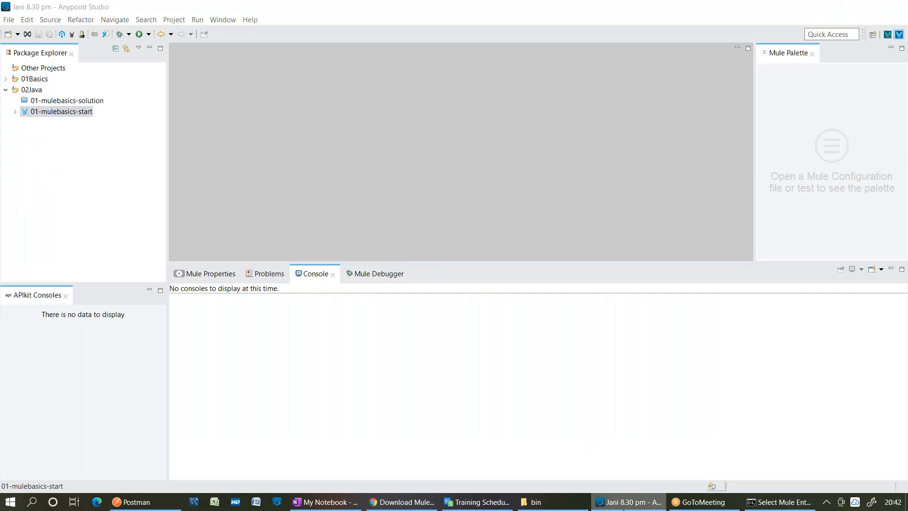
left_click(614, 501)
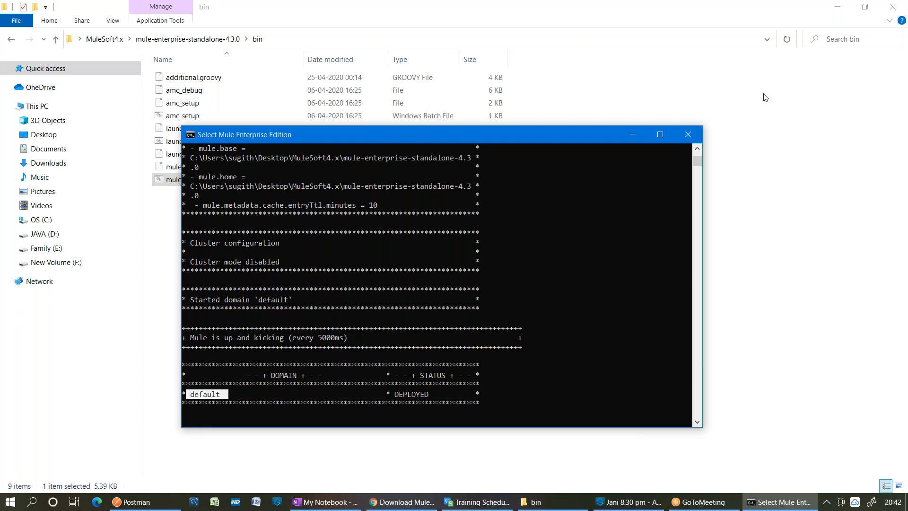
left_click(633, 135)
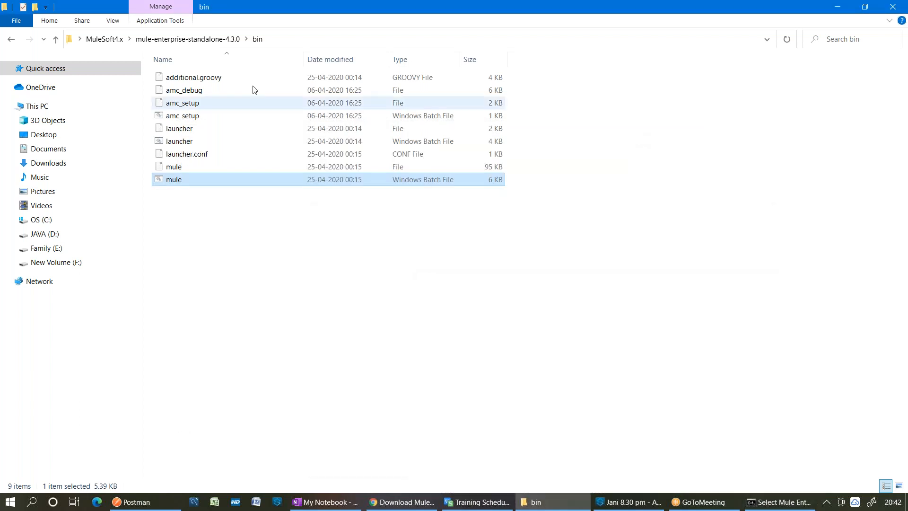
- Copy the exported 01-mulebasics-start JAR from the Desktop into the apps folder of mule-enterprise-standalone-4.3.0
left_click(223, 41)
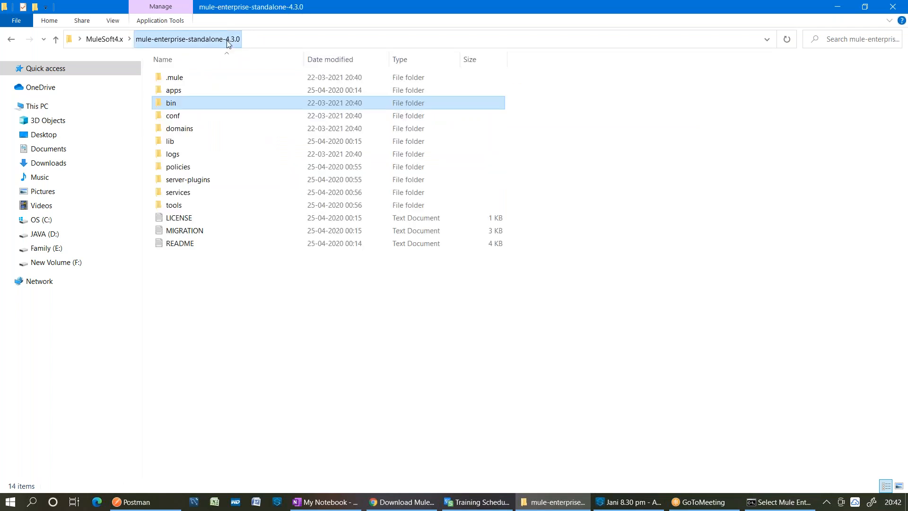
double_click(275, 95)
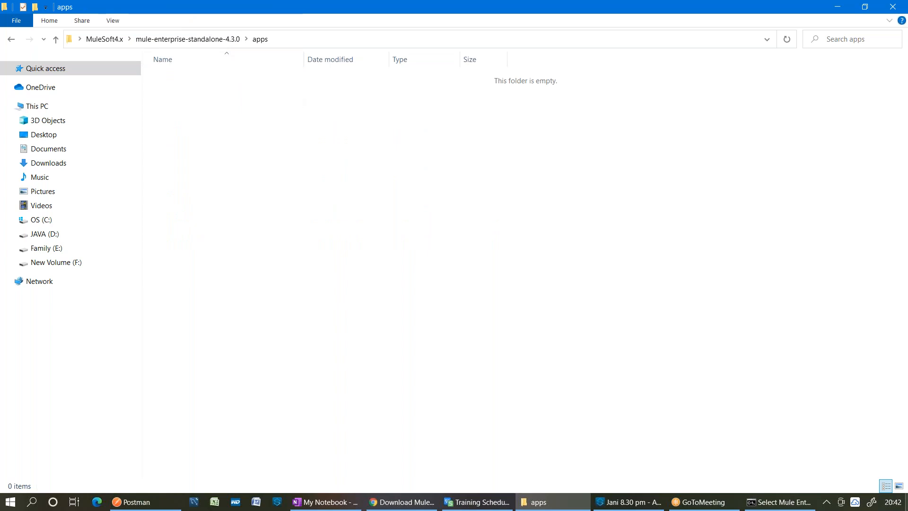
left_click(905, 506)
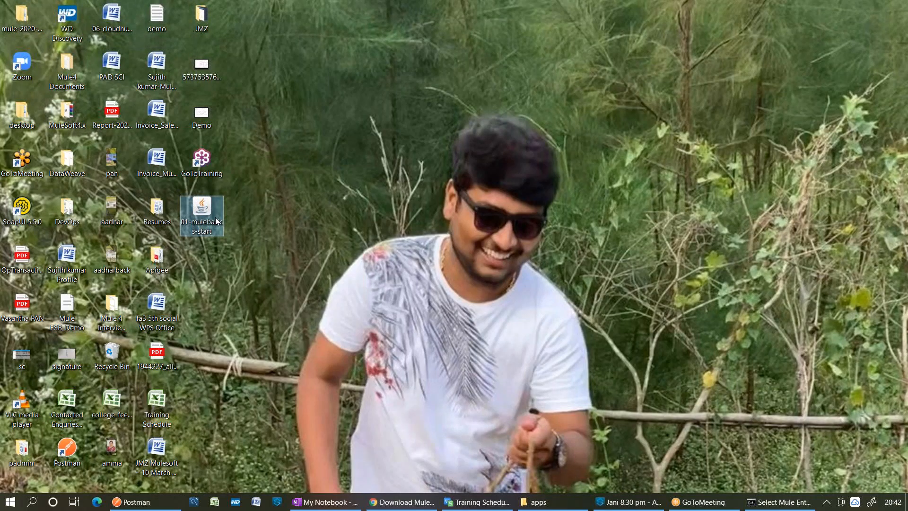
left_click(539, 502)
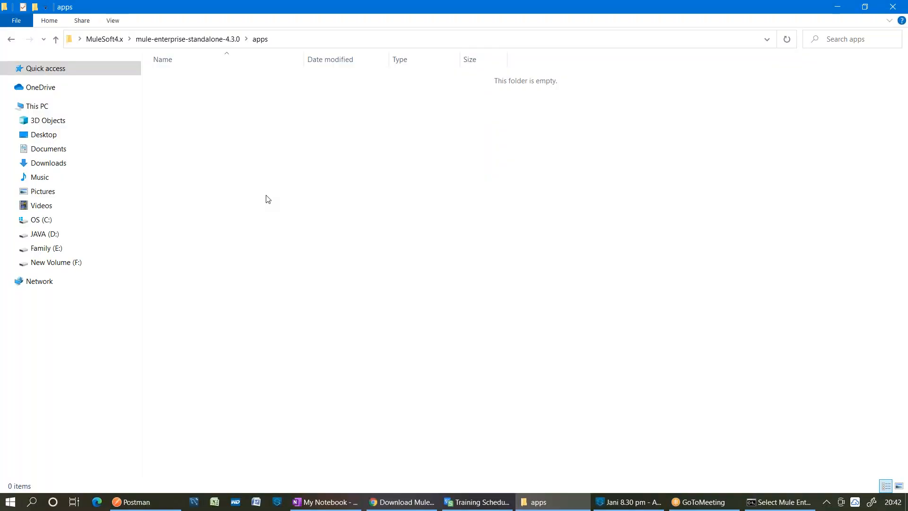
key("ctrl+v")
- Place the Mule Enterprise Edition console beside the apps folder, resume its output and examine the startup log of 01-mulebasics-start
left_click(778, 502)
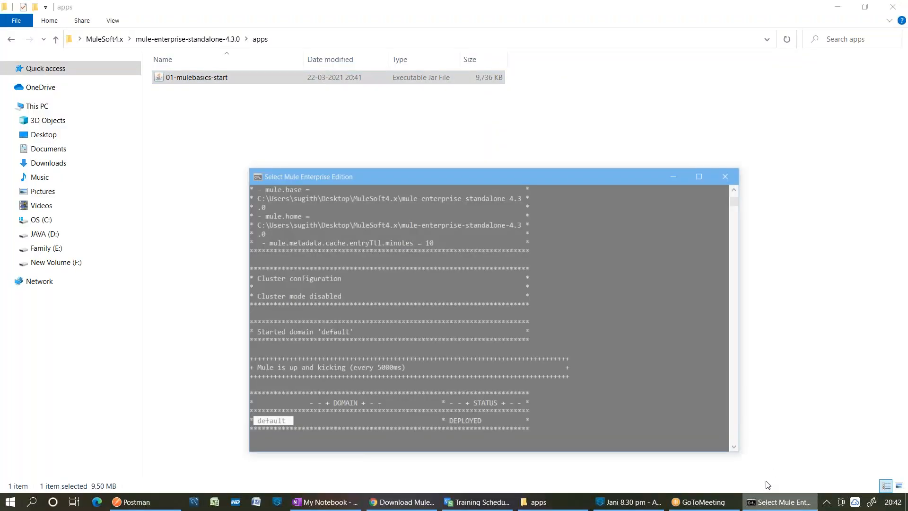
left_click_drag(410, 143, 679, 66)
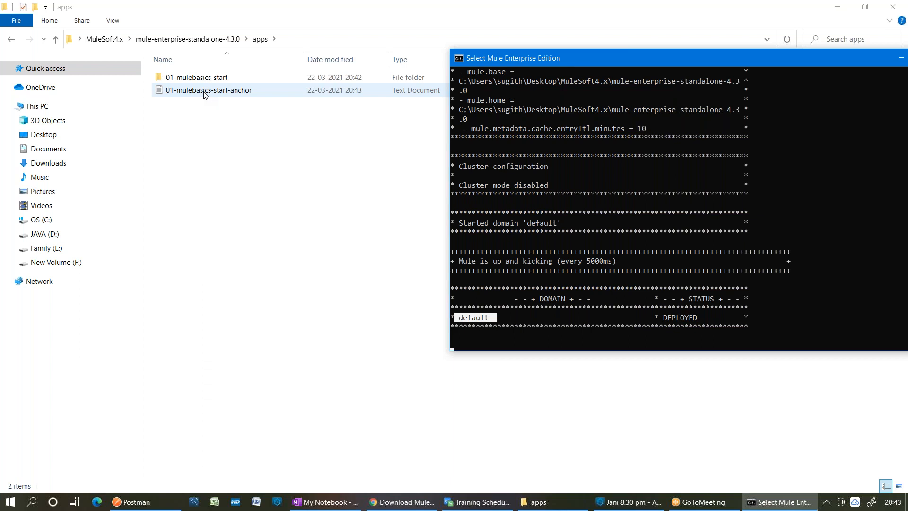
key("Escape")
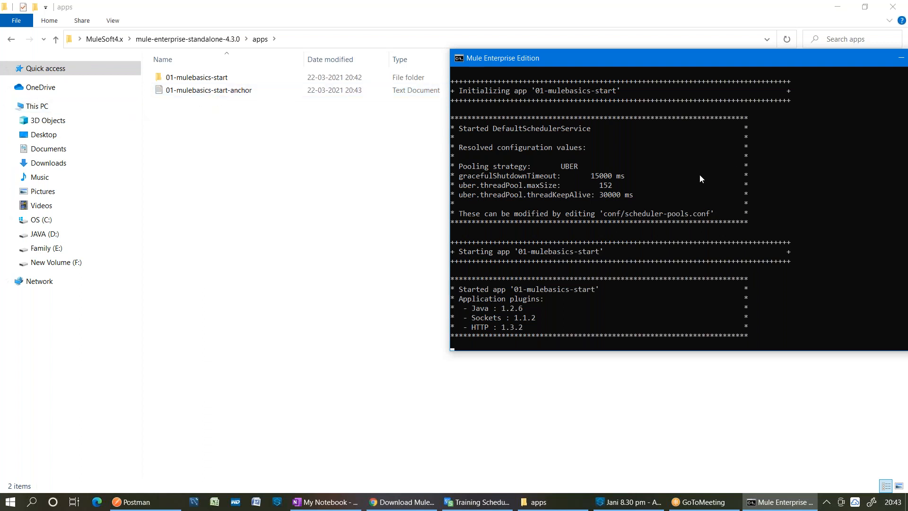
left_click_drag(532, 328, 499, 210)
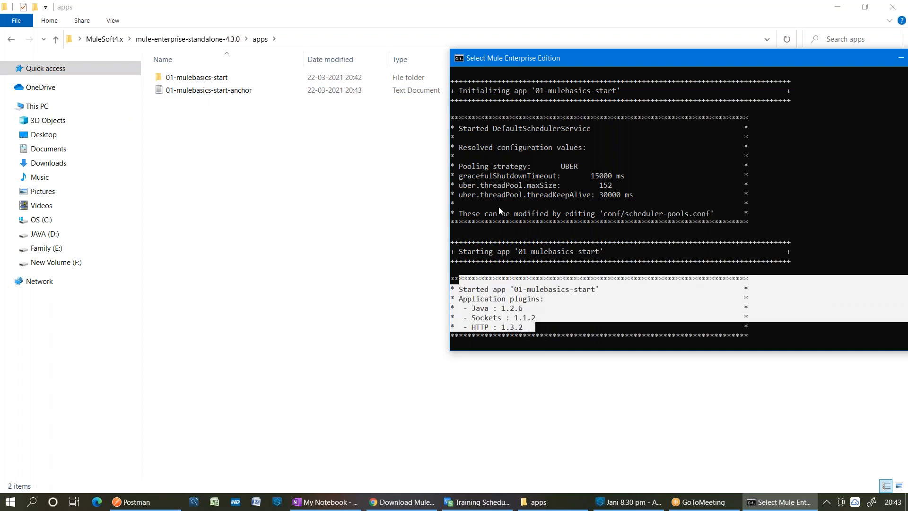
- Open the 01-mulebasics-start-anchor text file in the apps folder, read its contents and close it
left_click(314, 94)
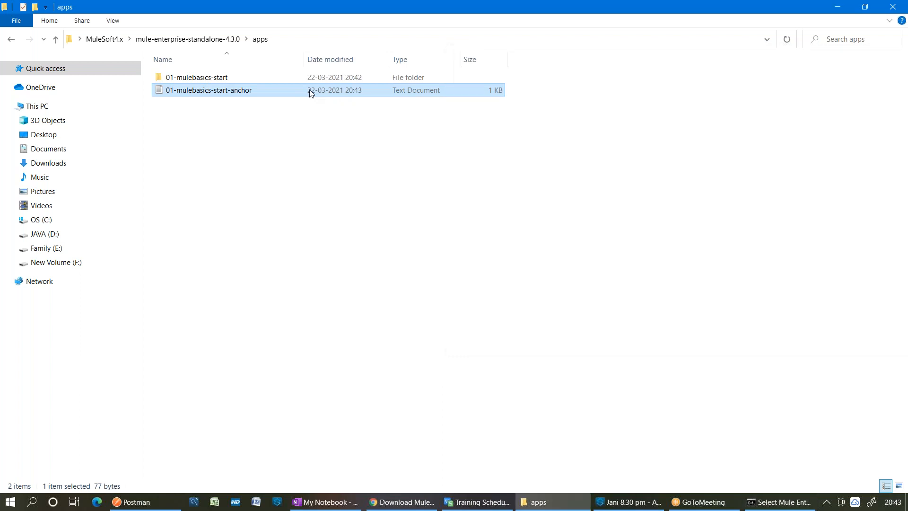
double_click(379, 90)
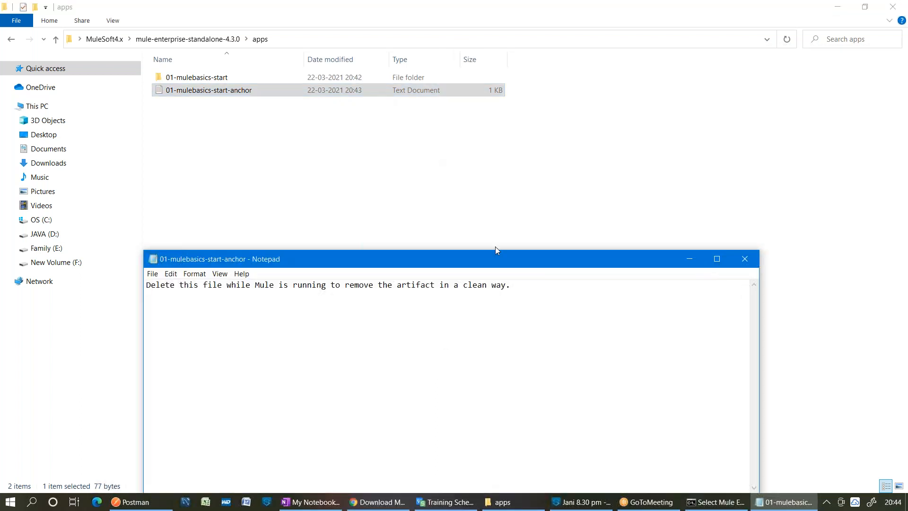
left_click_drag(494, 260, 499, 142)
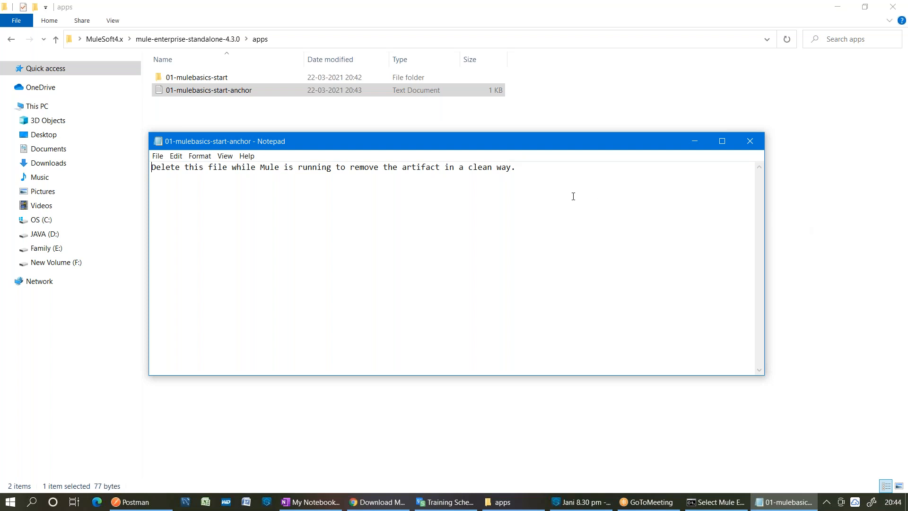
left_click(673, 23)
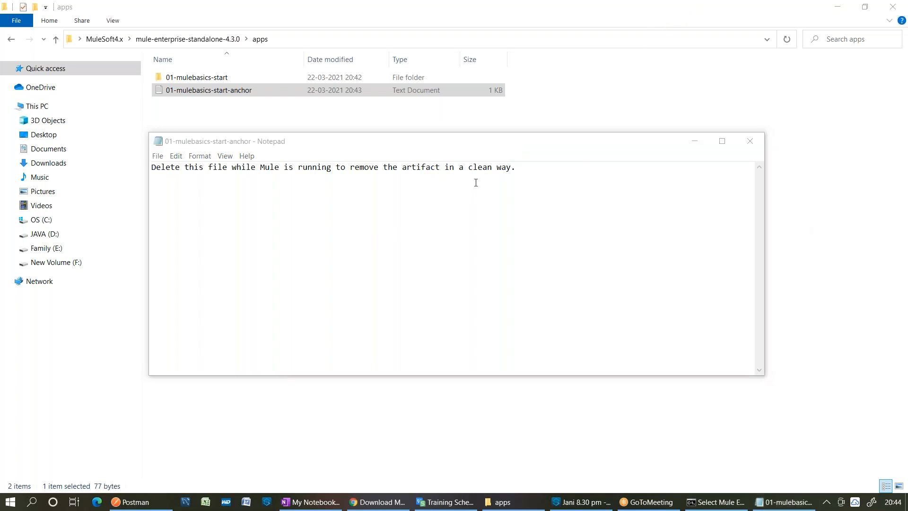
left_click(513, 148)
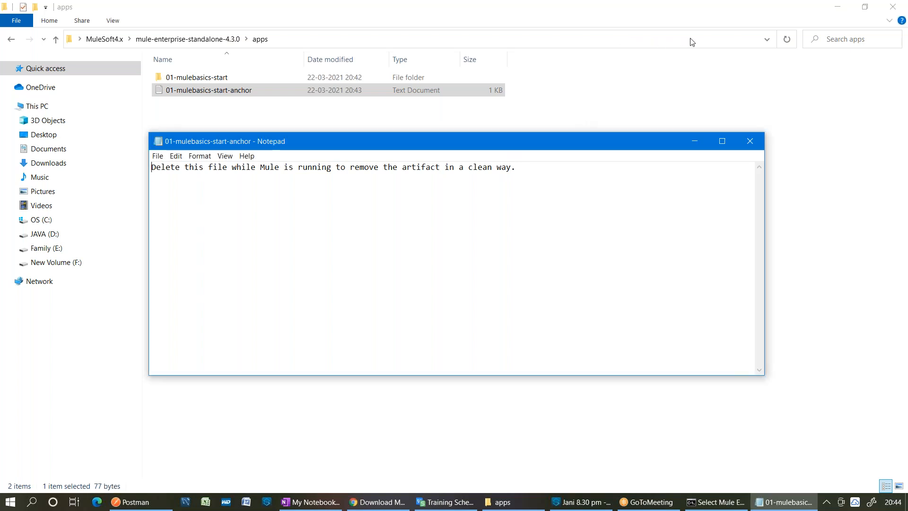
left_click(759, 141)
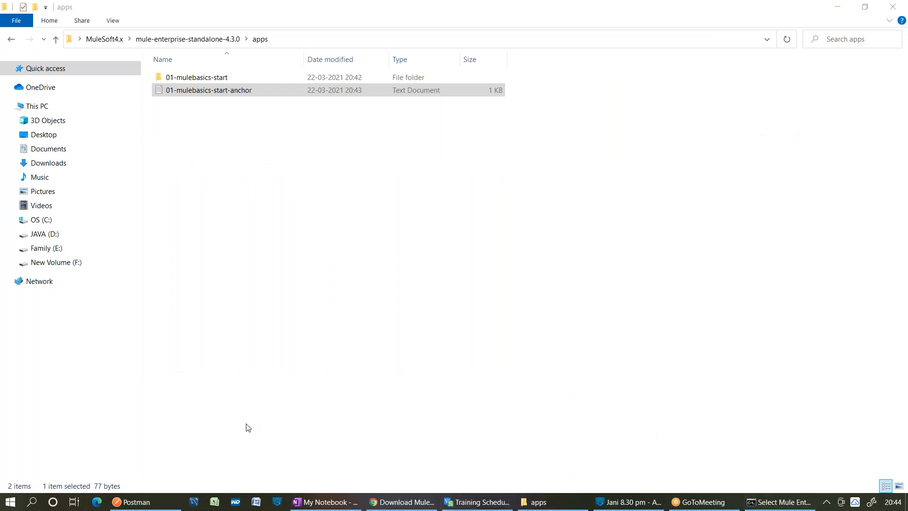
- Switch to Postman and remove test from the end of the localhost:8081 GET request URL
left_click(173, 504)
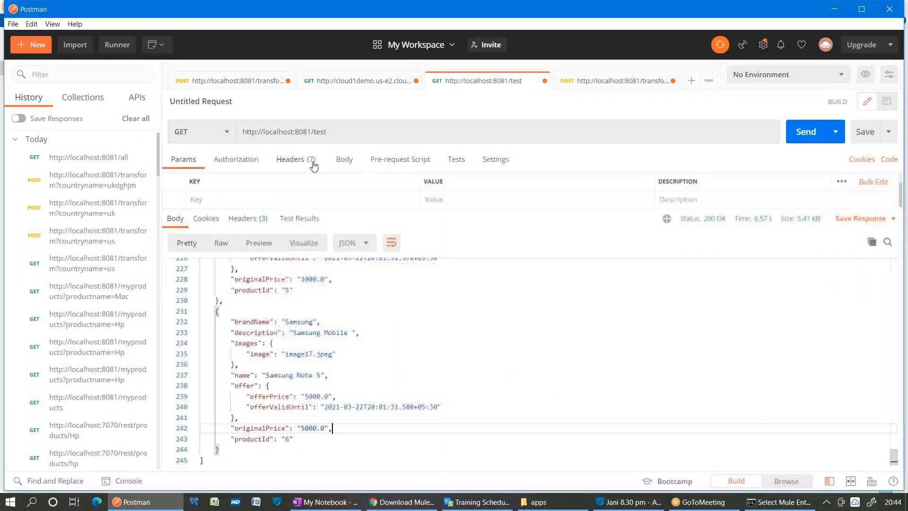
left_click(340, 131)
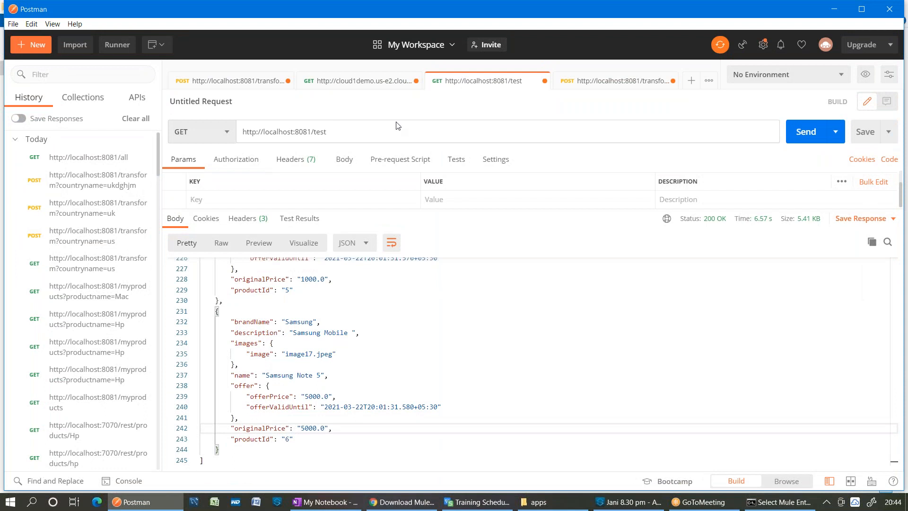
key("BackSpace")
key("BackSpace")
key("BackSpace")
- Switch to Anypoint Studio, open java.xml from src/main/mule of 01-mulebasics-start and check the HTTP Listener's path
left_click(629, 501)
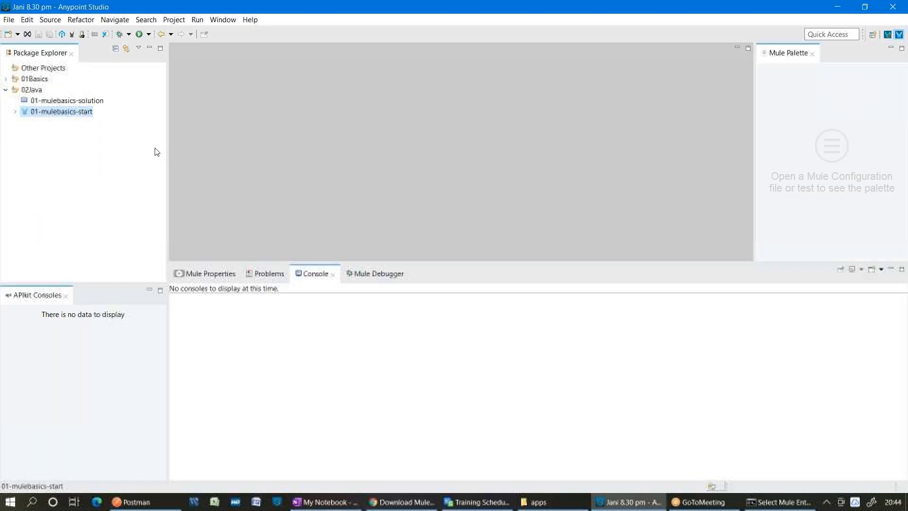
left_click(15, 112)
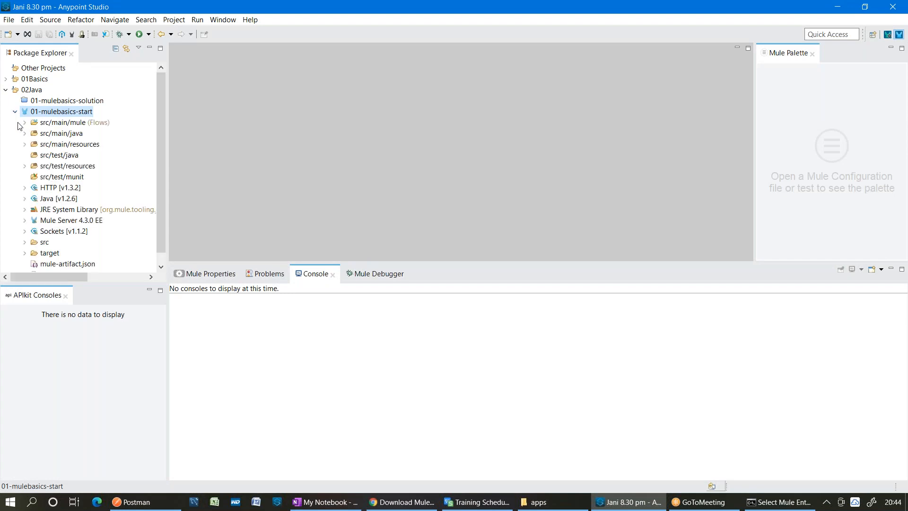
left_click(24, 123)
double_click(61, 134)
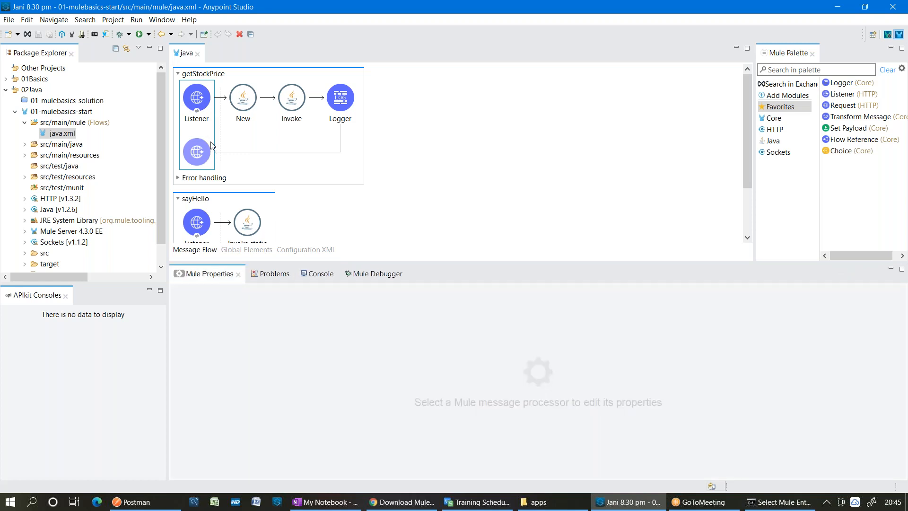
left_click(197, 208)
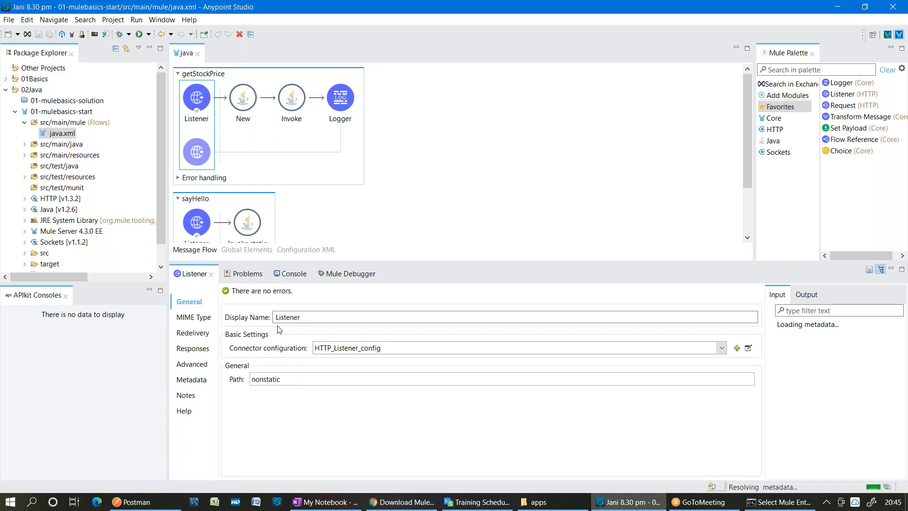
- Switch to Postman, send a GET request to localhost:8081/static with a uname value and ucity=Hyderabad, and examine the response text
key("alt+Tab")
left_click(350, 132)
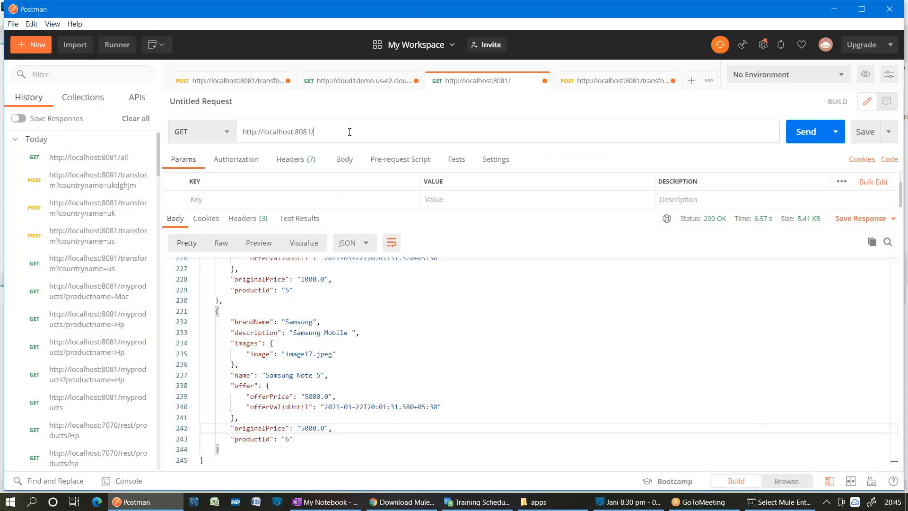
type("s")
left_click(355, 154)
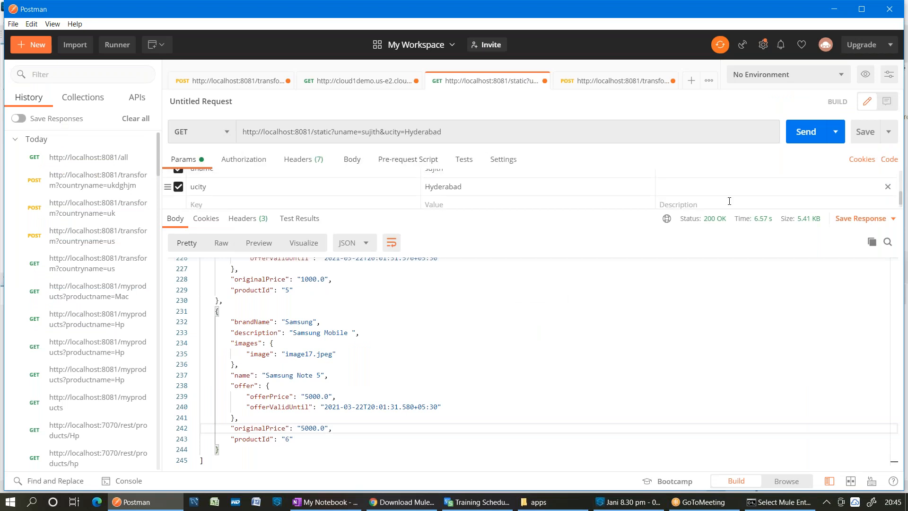
left_click(800, 138)
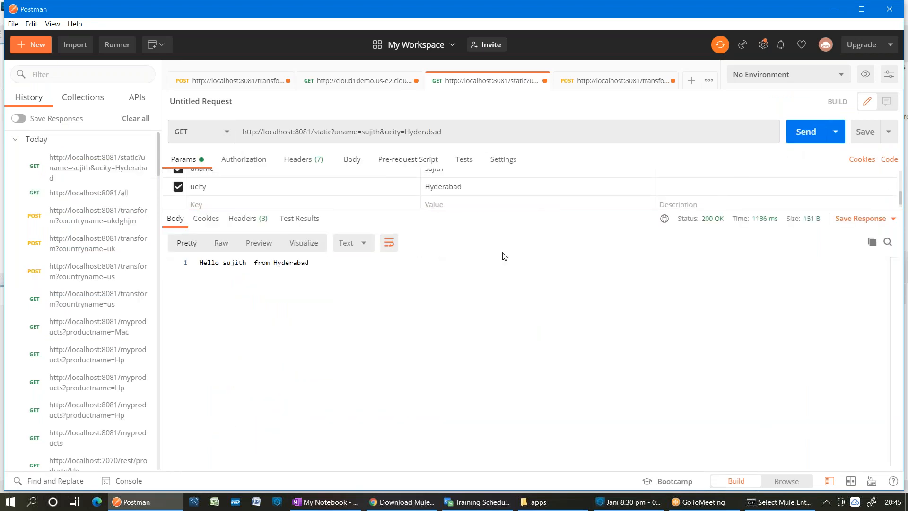
left_click(310, 264)
left_click_drag(287, 266, 197, 263)
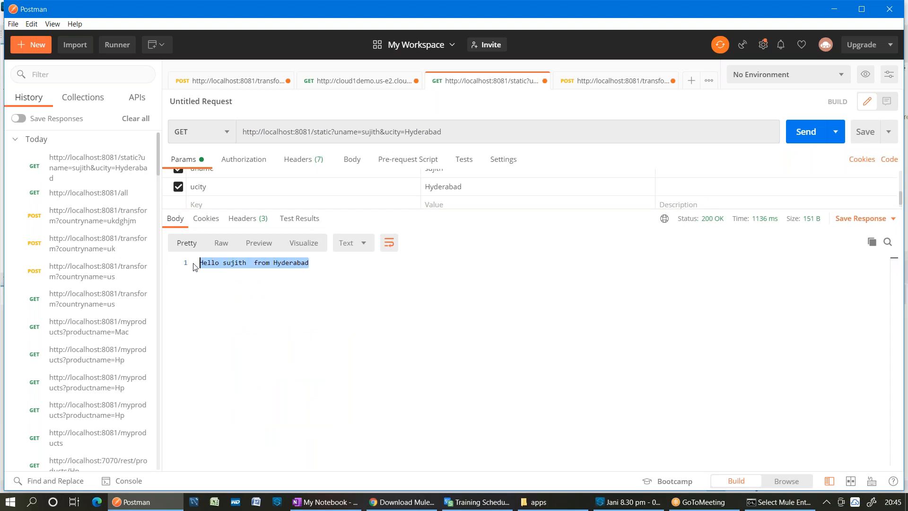
- Set the request's ucity parameter to Blr, resend it and examine the response text
left_click_drag(473, 128, 404, 134)
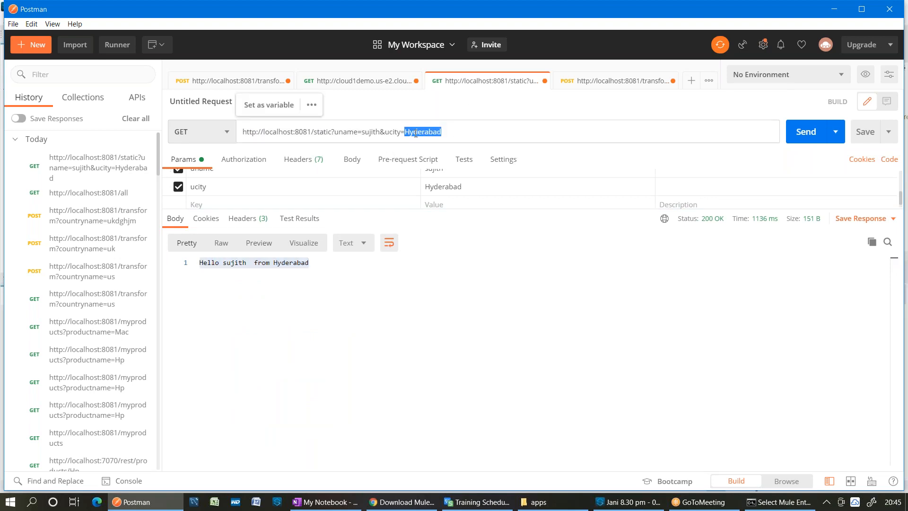
type("Bl")
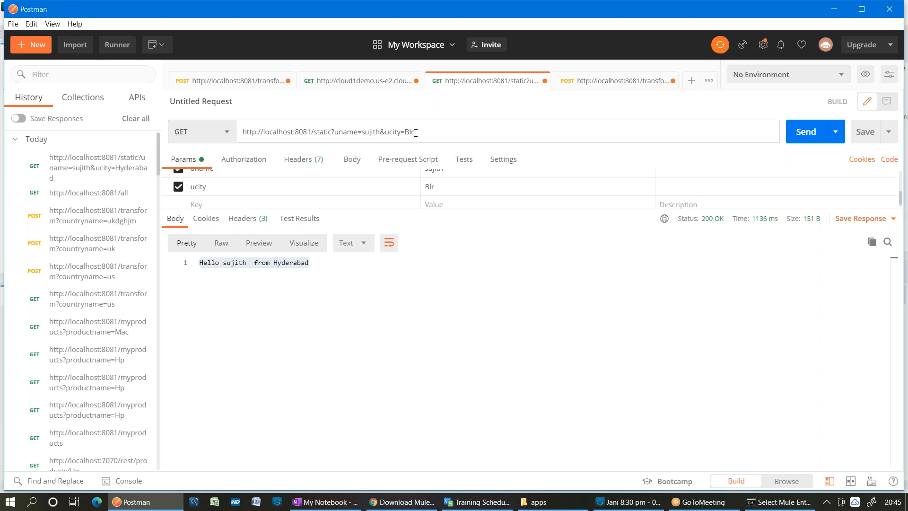
left_click(806, 131)
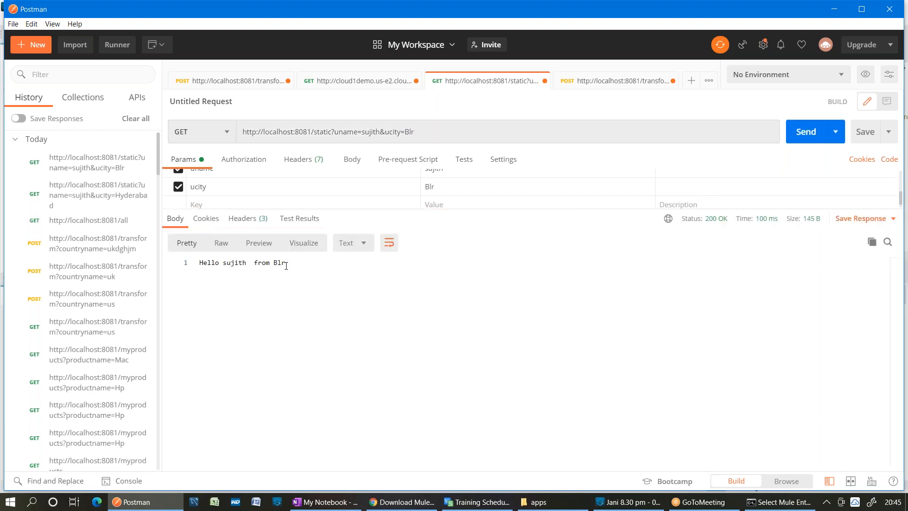
left_click_drag(285, 266, 198, 263)
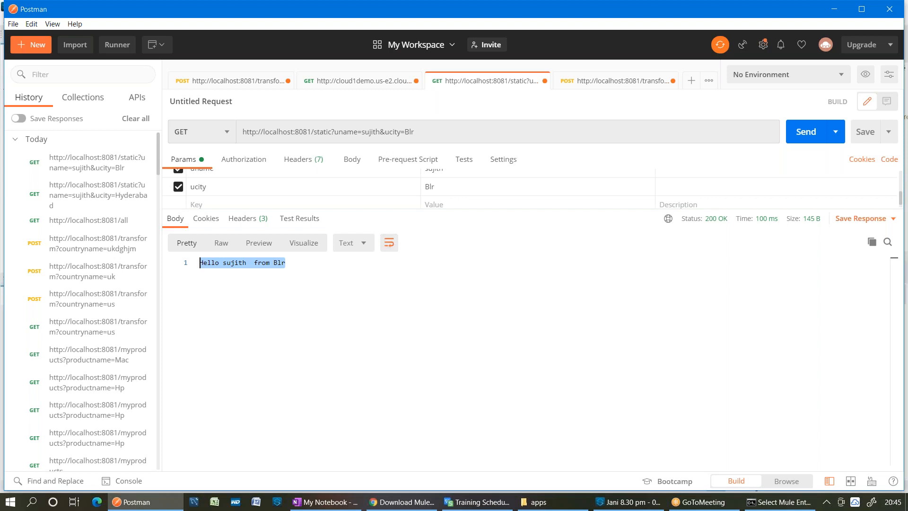
left_click(285, 263)
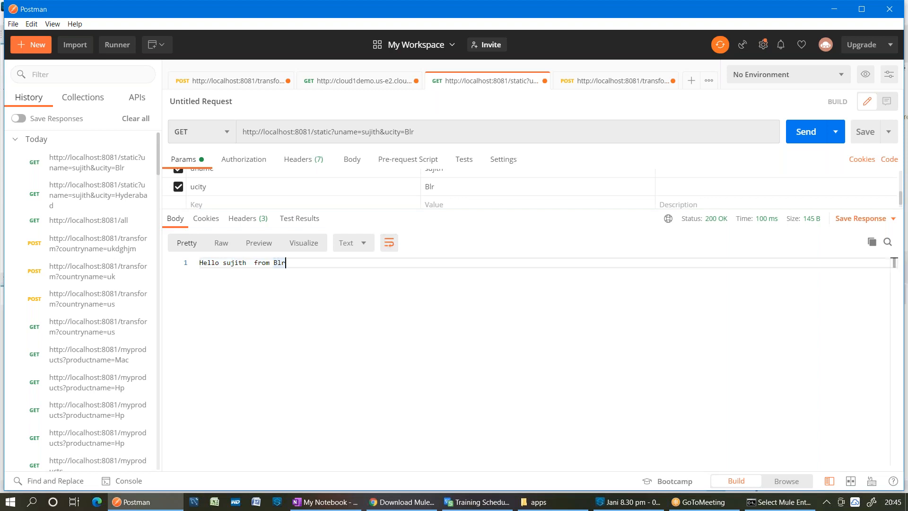
- Switch to Anypoint Studio to check its console for running applications, and return to the runtime's apps folder
key("alt+Tab")
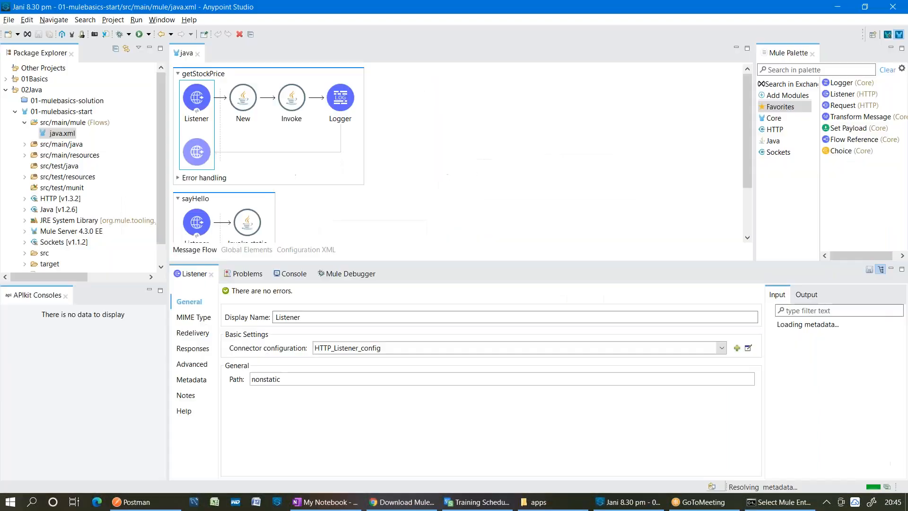
left_click(290, 274)
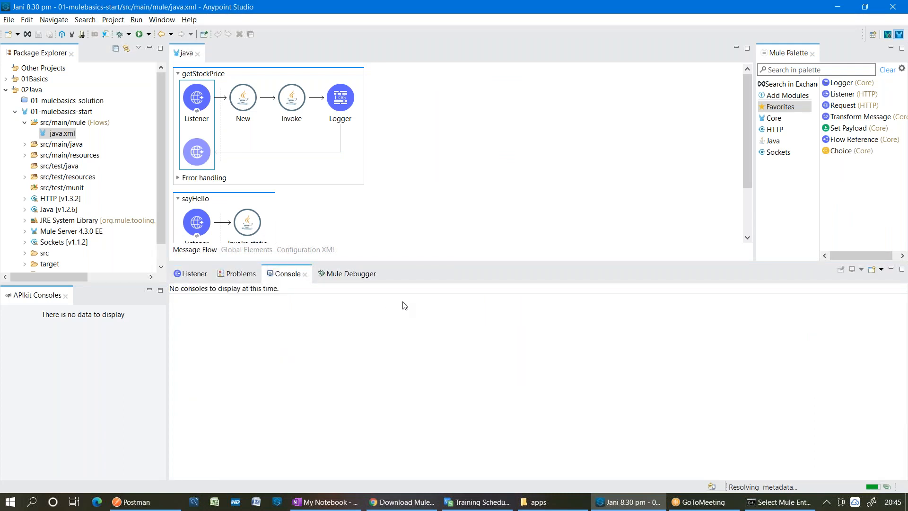
key("alt+Tab")
key("alt+Tab")
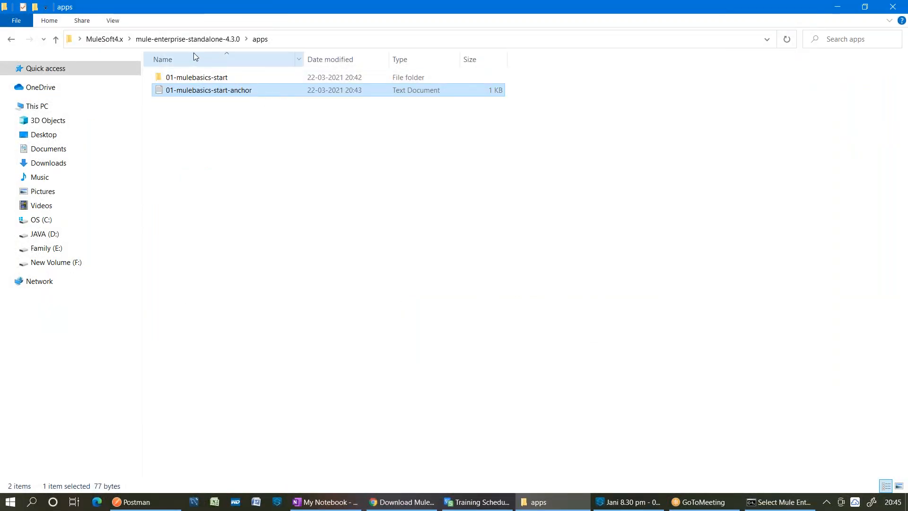
left_click(268, 117)
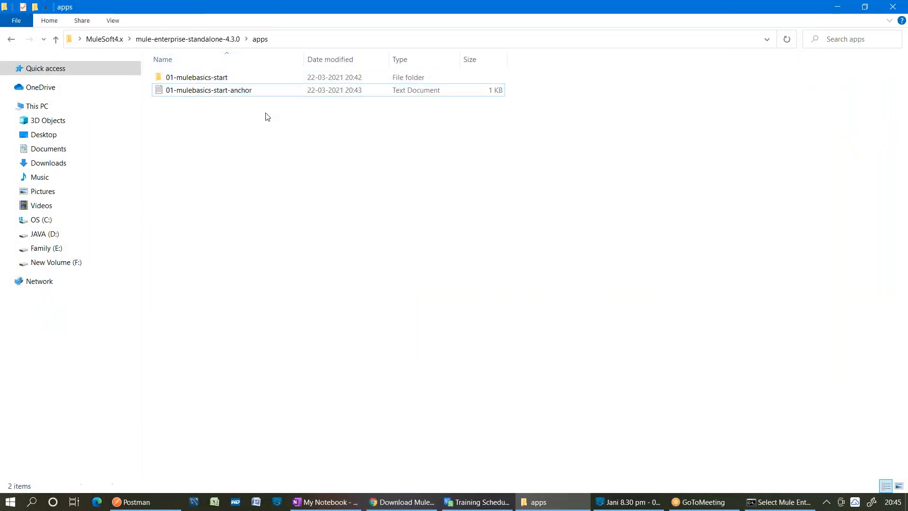
- Switch to OneNote and draw a short magenta pen stroke from the upper-right corner of the 01-mbs.jar box
left_click(344, 494)
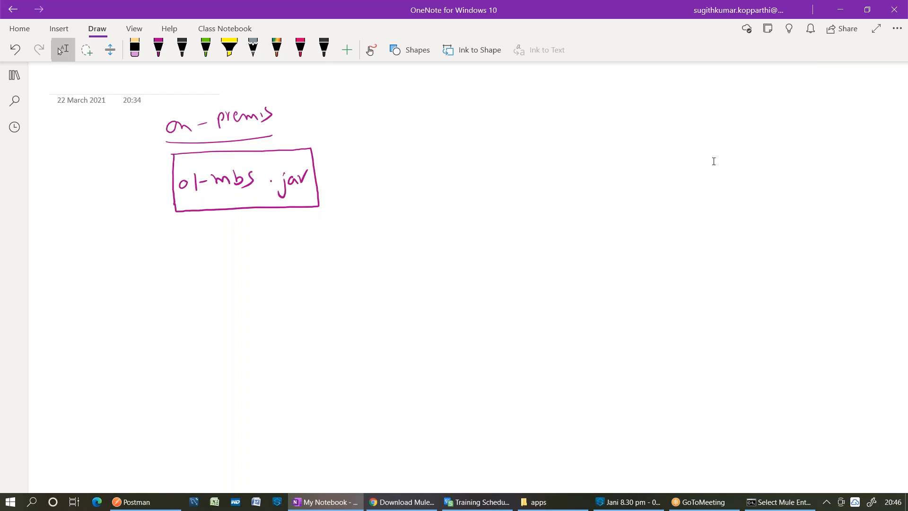
left_click(158, 47)
left_click_drag(311, 148, 336, 134)
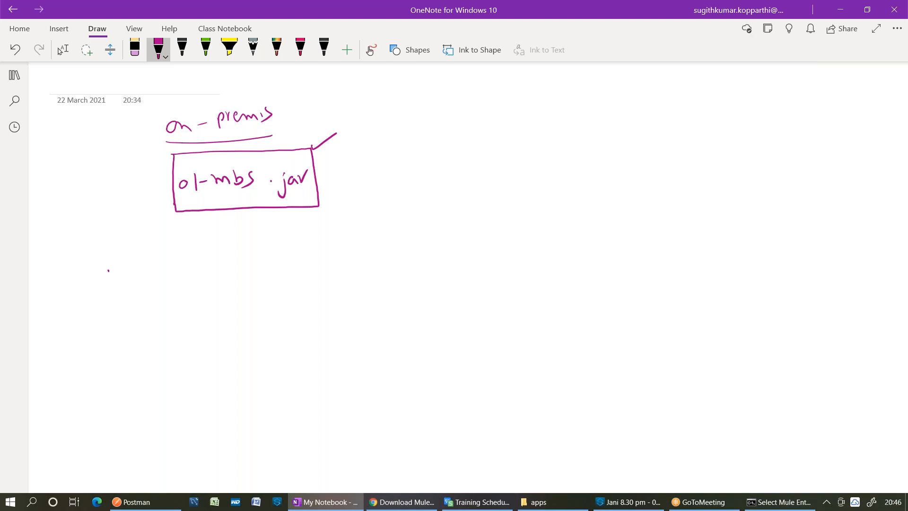
- Handwrite /bin below the 01-mbs.jar box, underline it, and draw a box headed mule.bat beneath it
mouse_move(130, 243)
left_mouse_down()
mouse_move(115, 267)
mouse_move(146, 260)
left_mouse_up()
left_click_drag(151, 251, 167, 260)
left_click_drag(120, 297, 124, 392)
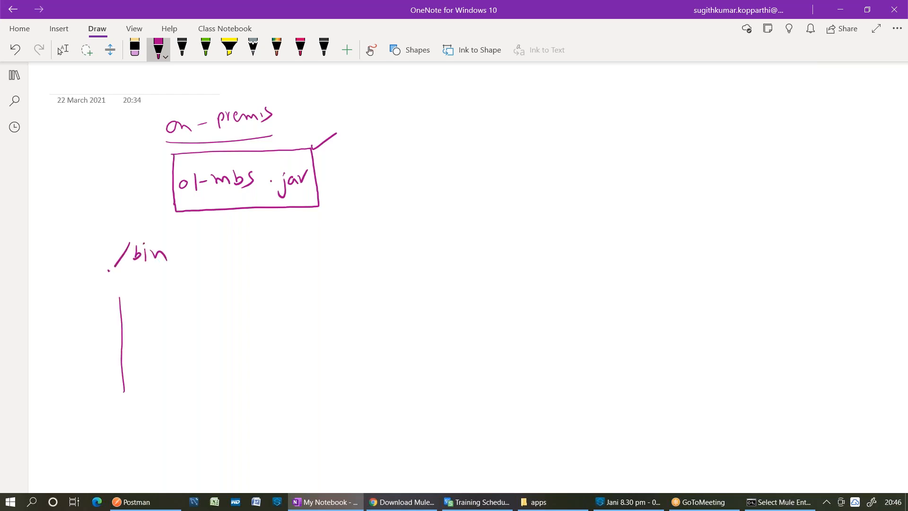
mouse_move(119, 297)
left_mouse_down()
mouse_move(267, 286)
mouse_move(271, 328)
mouse_move(269, 394)
mouse_move(122, 390)
left_mouse_up()
left_click_drag(137, 283, 237, 283)
left_click(198, 280)
left_click_drag(242, 275, 251, 269)
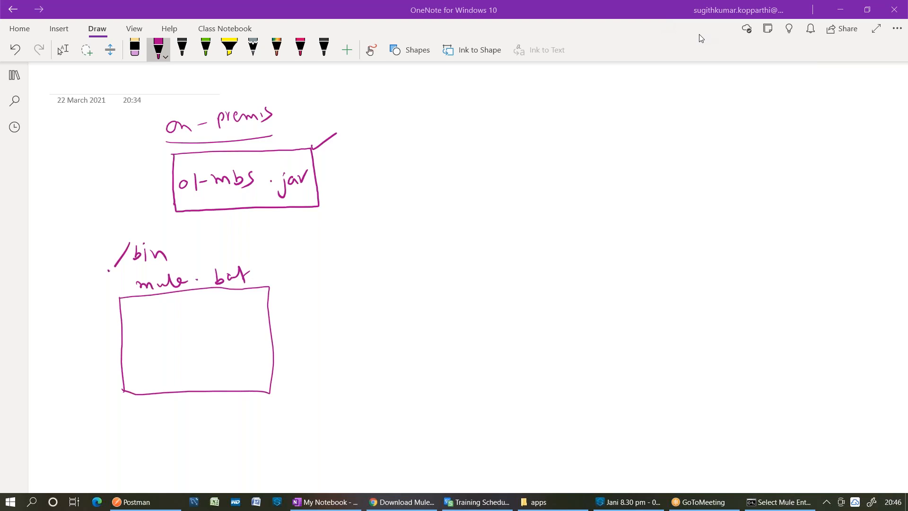
left_click_drag(110, 271, 174, 258)
- Switch to the Mule Enterprise Edition console and examine its log back to the first wrapper startup lines
left_click(767, 497)
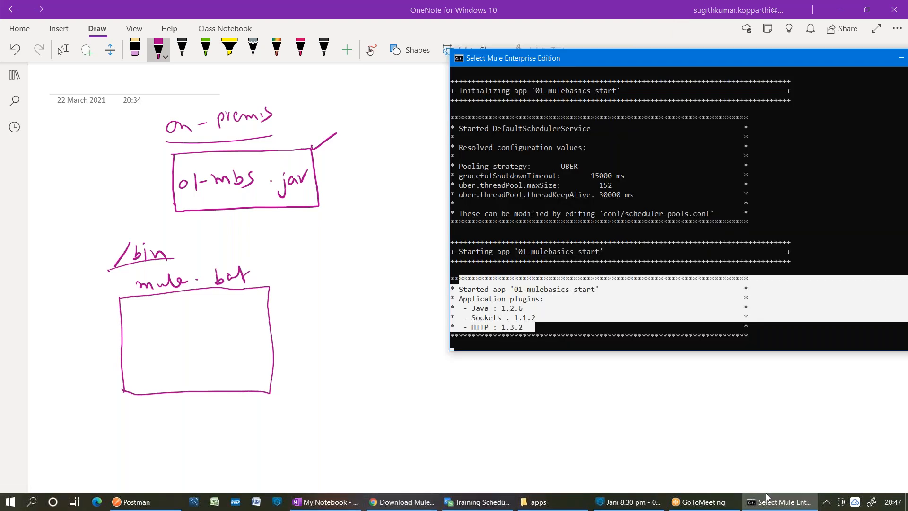
left_click(746, 204)
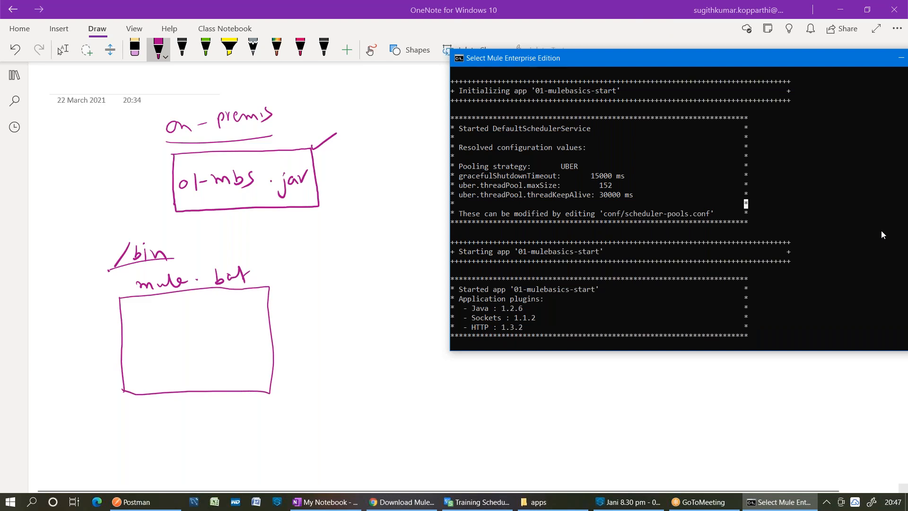
scroll(881, 234, "up", 3)
scroll(892, 218, "up", 10)
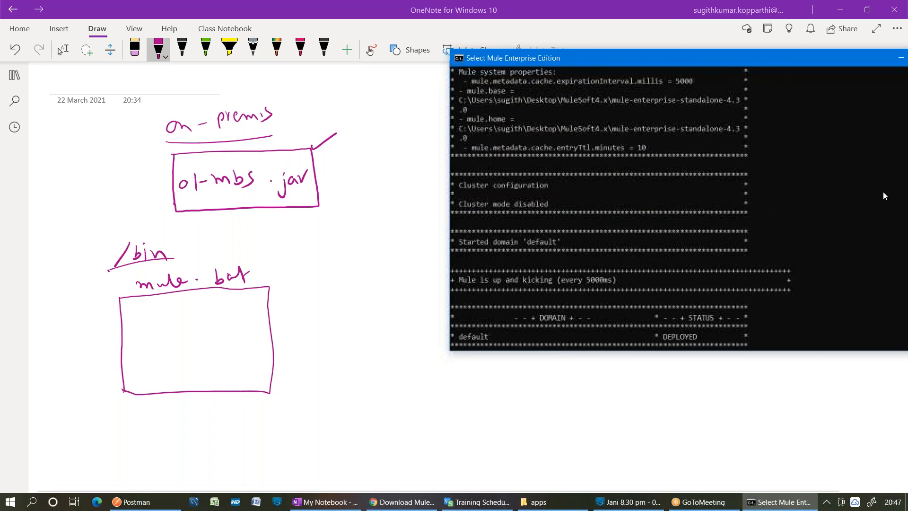
left_click_drag(804, 58, 743, 82)
scroll(905, 98, "up", 15)
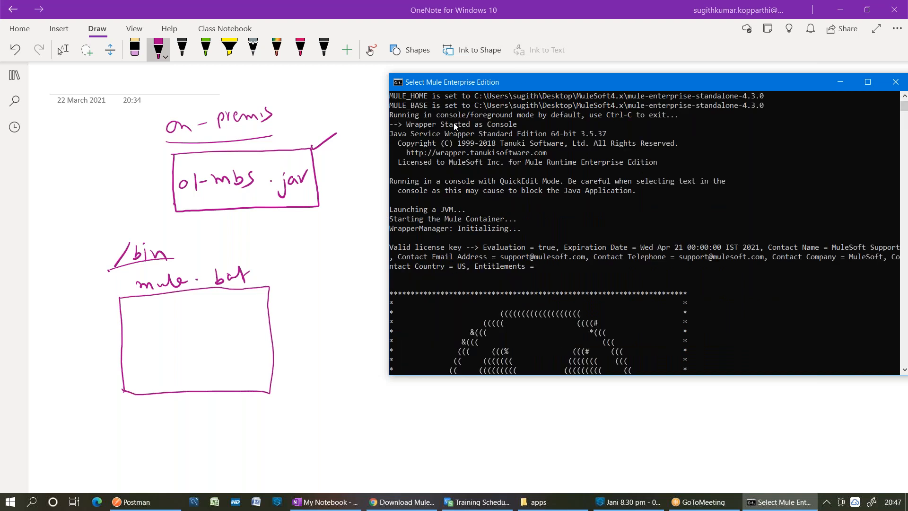
- Return to OneNote and draw an arrow from the mule.bat box to a new box labelled Tanuki S/W
key("alt+Tab")
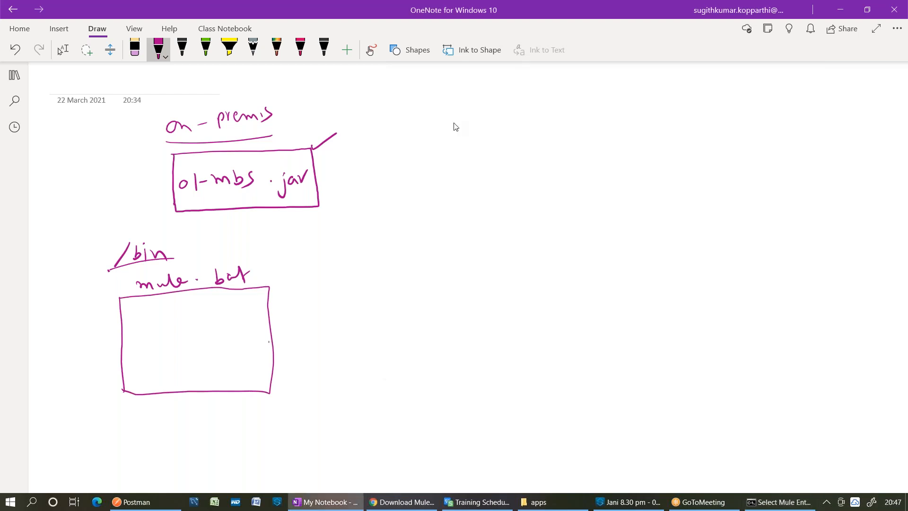
mouse_move(277, 328)
left_mouse_down()
mouse_move(391, 323)
mouse_move(380, 331)
left_mouse_up()
mouse_move(405, 274)
left_mouse_down()
mouse_move(406, 398)
mouse_move(420, 283)
mouse_move(557, 272)
mouse_move(591, 318)
mouse_move(593, 386)
mouse_move(404, 397)
left_mouse_up()
mouse_move(411, 290)
left_mouse_down()
mouse_move(426, 287)
mouse_move(420, 301)
left_mouse_up()
mouse_move(421, 298)
left_mouse_down()
mouse_move(519, 296)
mouse_move(539, 283)
left_mouse_up()
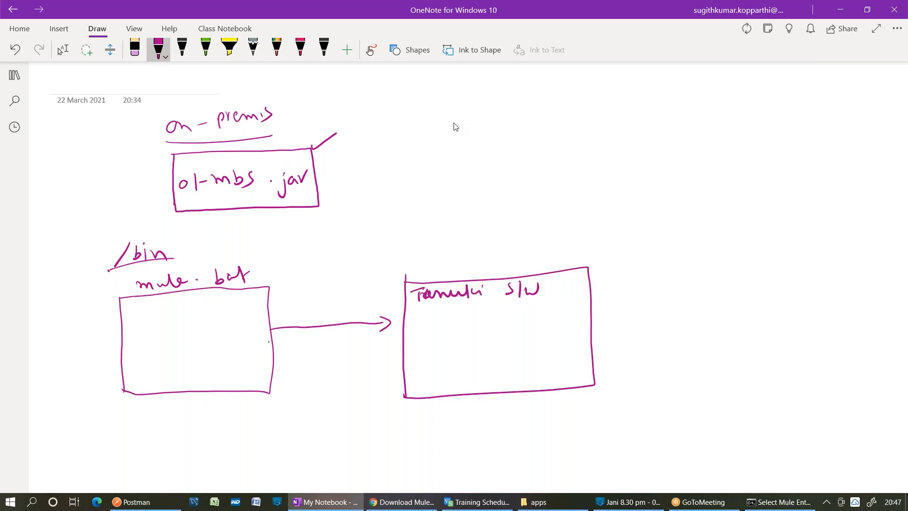
- Bring up the Mule console, highlight wrapper.tanukisoftware in the wrapper's web address, and minimize the console
left_click(780, 502)
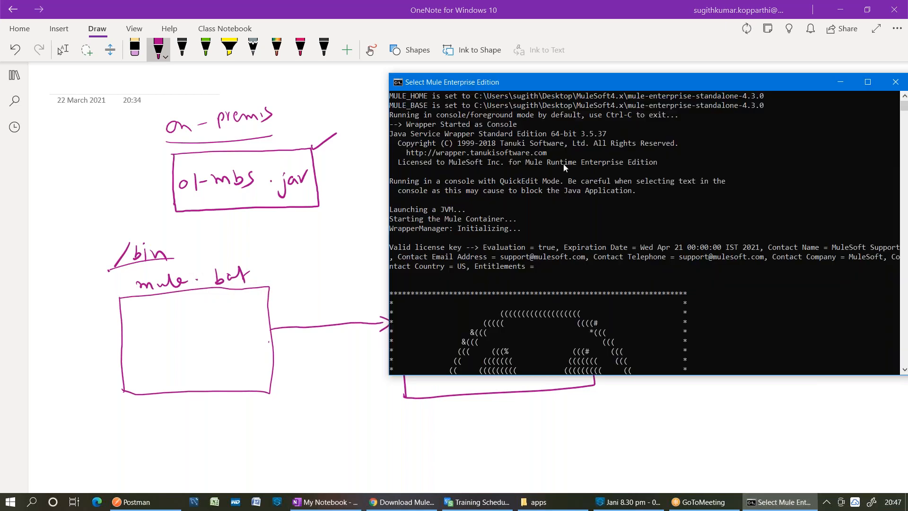
left_click_drag(436, 154, 530, 158)
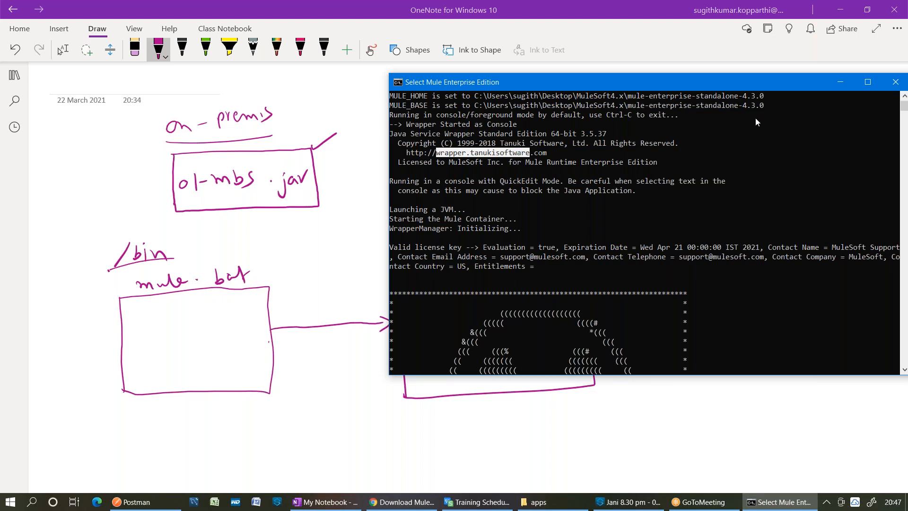
left_click(840, 82)
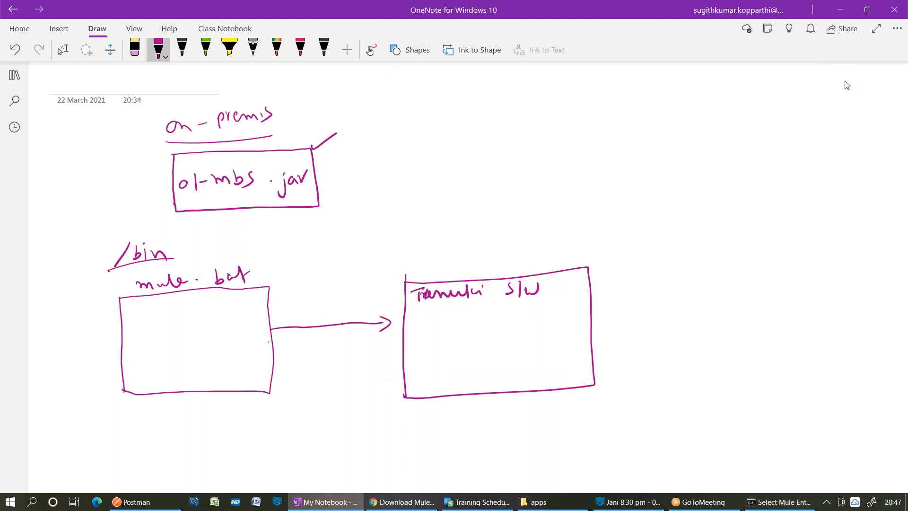
- Draw an angled arrow from the Tanuki S/W box to a new box headed wrapper.conf
mouse_move(594, 312)
left_mouse_down()
mouse_move(625, 316)
mouse_move(643, 380)
mouse_move(672, 410)
left_mouse_up()
left_click_drag(686, 341, 690, 467)
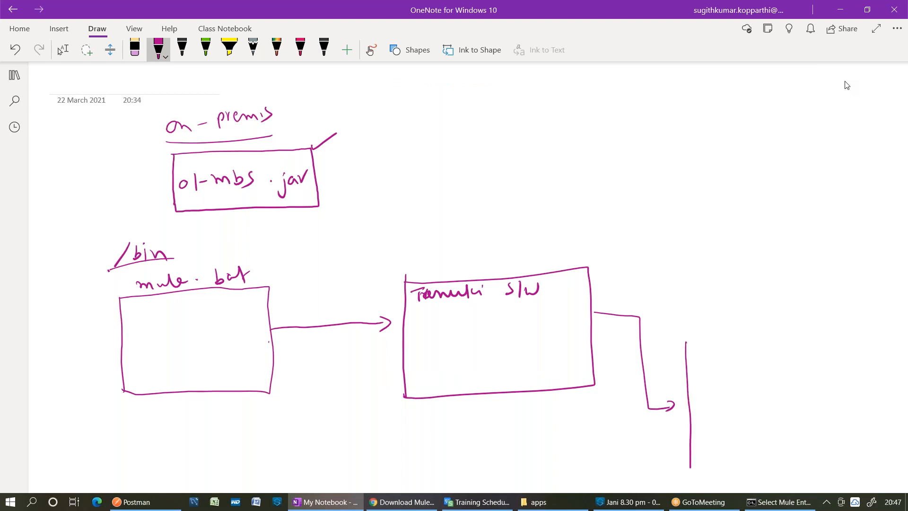
mouse_move(685, 337)
left_mouse_down()
mouse_move(799, 326)
mouse_move(804, 419)
mouse_move(758, 470)
mouse_move(693, 474)
mouse_move(686, 462)
left_mouse_up()
mouse_move(690, 320)
left_mouse_down()
mouse_move(726, 326)
mouse_move(790, 308)
mouse_move(791, 327)
left_mouse_up()
- Switch to File Explorer and open wrapper.conf from the conf folder of mule-enterprise-standalone-4.3.0 in Notepad++
left_click(539, 501)
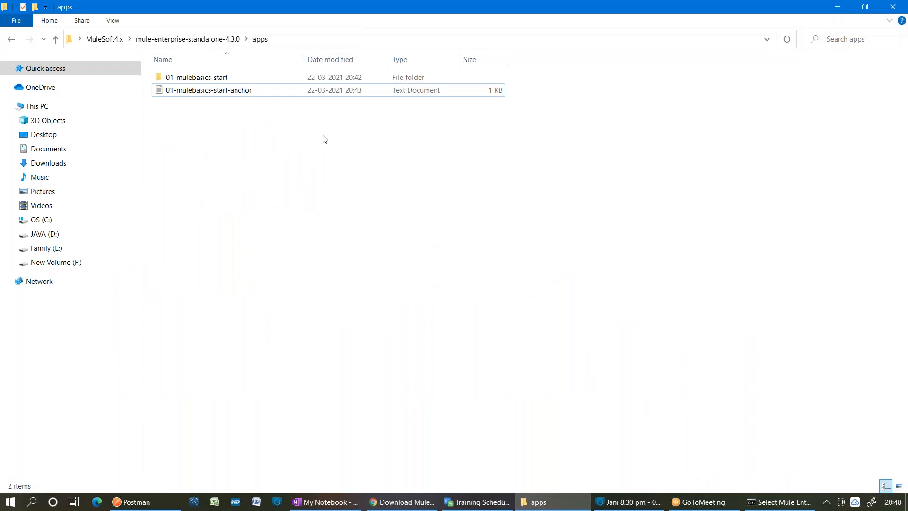
left_click(214, 43)
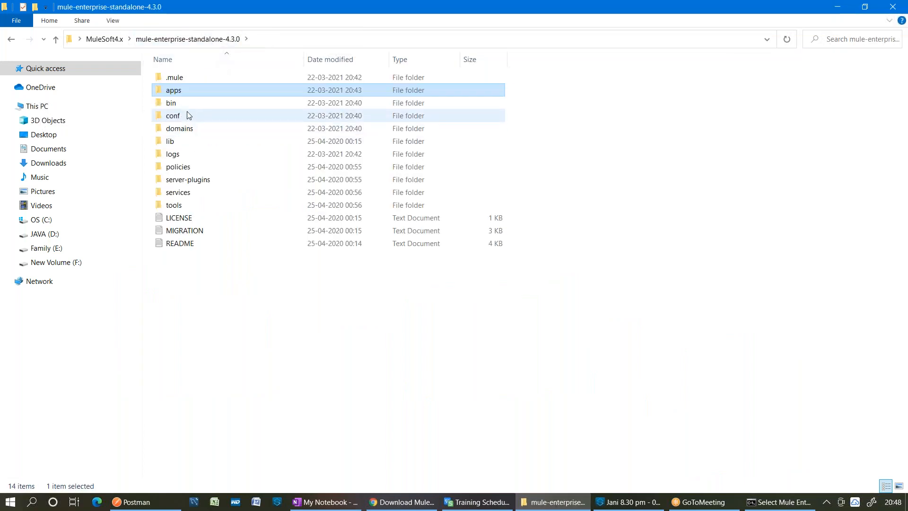
double_click(185, 117)
left_click(192, 191)
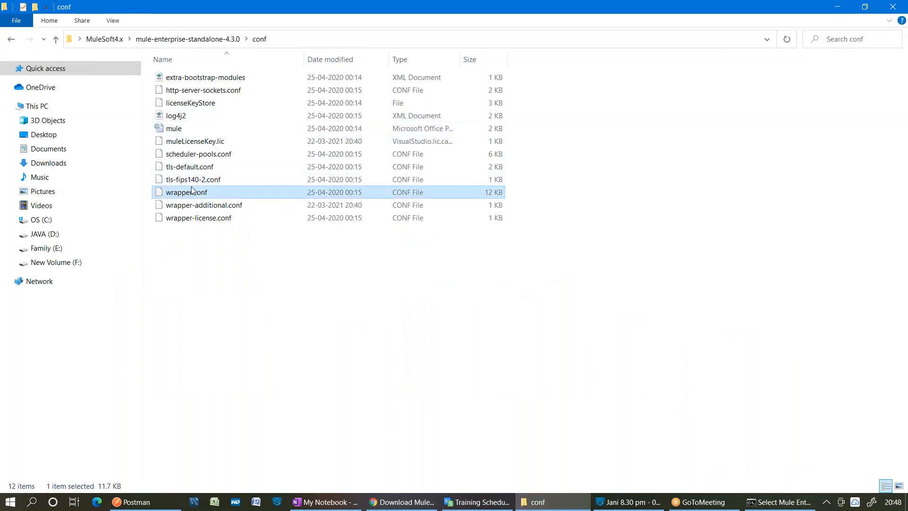
right_click(242, 194)
left_click(180, 243)
- Return to OneNote, sketch a column of short lines inside the wrapper.conf box and circle the column
left_click(306, 499)
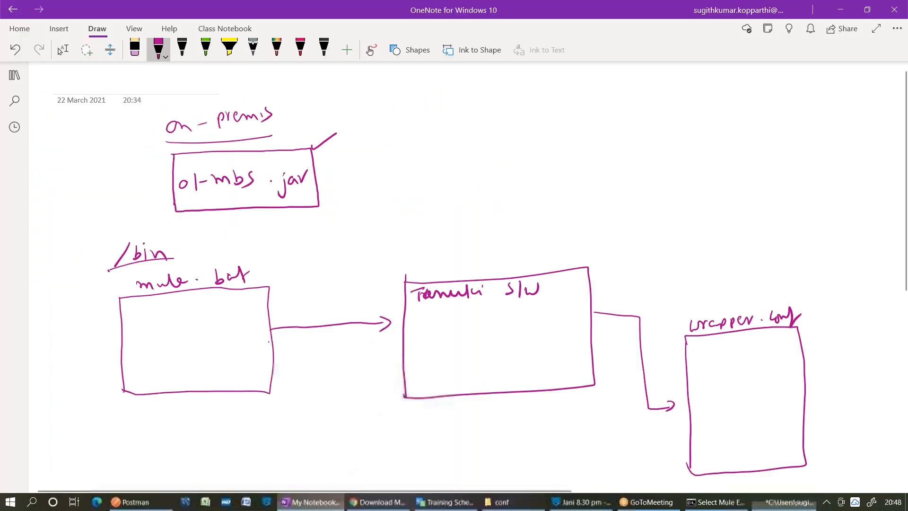
mouse_move(698, 352)
left_mouse_down()
mouse_move(715, 352)
mouse_move(710, 365)
left_mouse_up()
left_click_drag(700, 377, 710, 388)
left_click_drag(706, 395, 710, 419)
left_click_drag(703, 433, 716, 441)
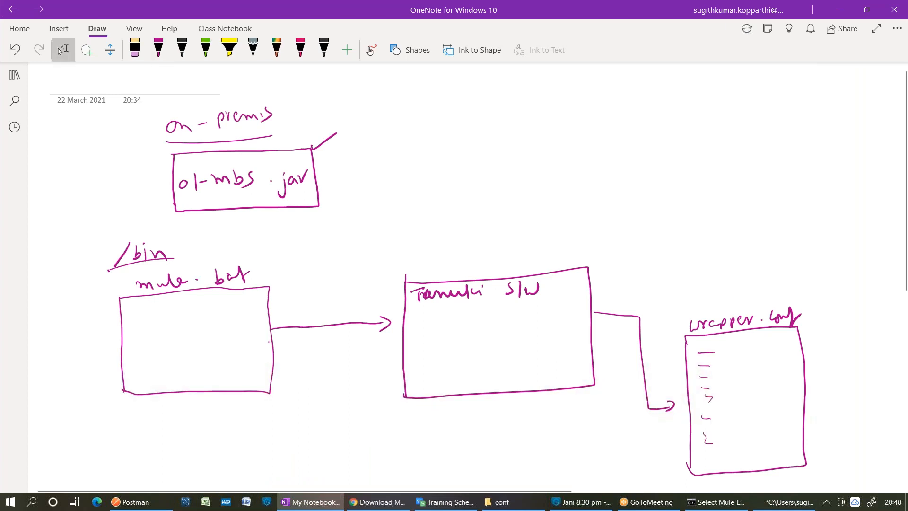
mouse_move(714, 348)
left_mouse_down()
mouse_move(695, 377)
mouse_move(702, 442)
mouse_move(724, 385)
mouse_move(715, 356)
left_mouse_up()
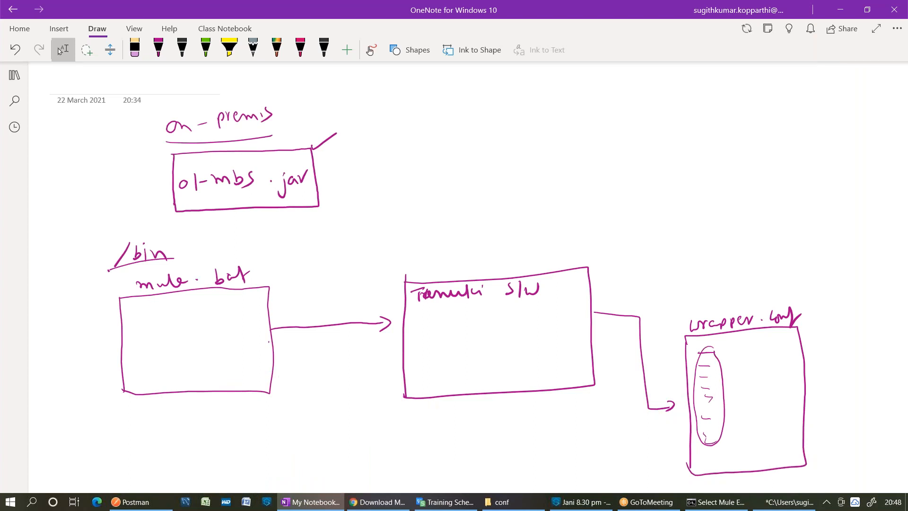
- Draw an arrow down from the Tanuki S/W box to a ticked box labelled Mule runtime, and add strokes beside the circled wrapper.conf lines
mouse_move(493, 393)
left_mouse_down()
mouse_move(493, 428)
mouse_move(498, 418)
mouse_move(460, 459)
mouse_move(462, 440)
mouse_move(605, 421)
mouse_move(608, 474)
mouse_move(461, 481)
left_mouse_up()
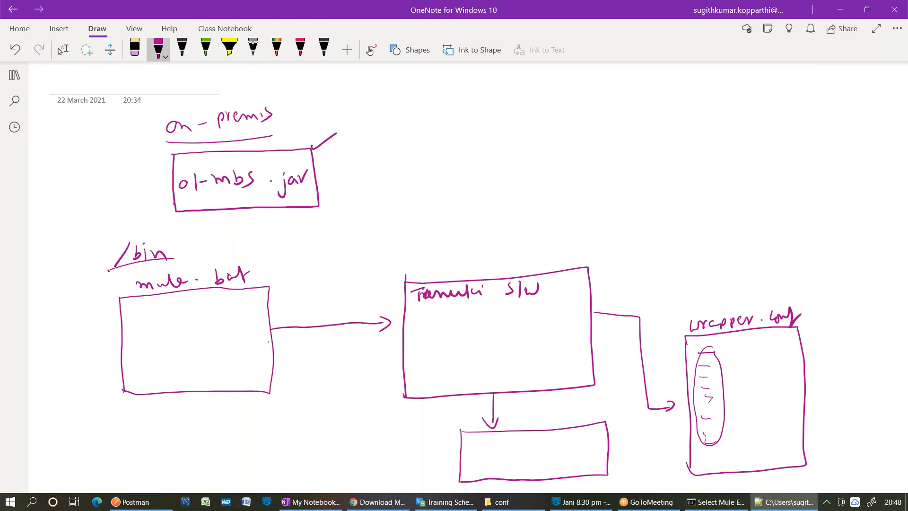
mouse_move(470, 447)
left_mouse_down()
mouse_move(475, 438)
mouse_move(563, 439)
mouse_move(620, 412)
left_mouse_up()
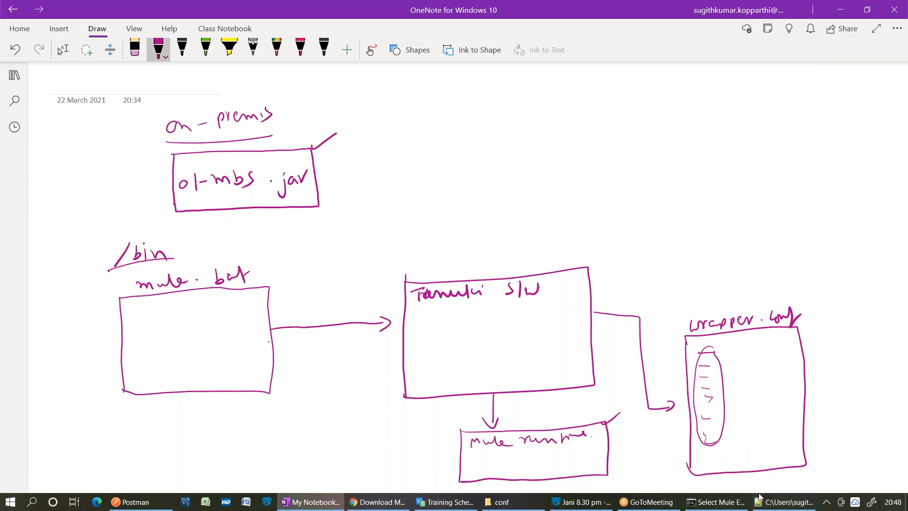
left_click_drag(721, 363, 731, 358)
left_click_drag(596, 413, 611, 413)
left_click_drag(730, 354, 772, 348)
- Show the Mule console's startup log over the diagram and hide it again
left_click(717, 502)
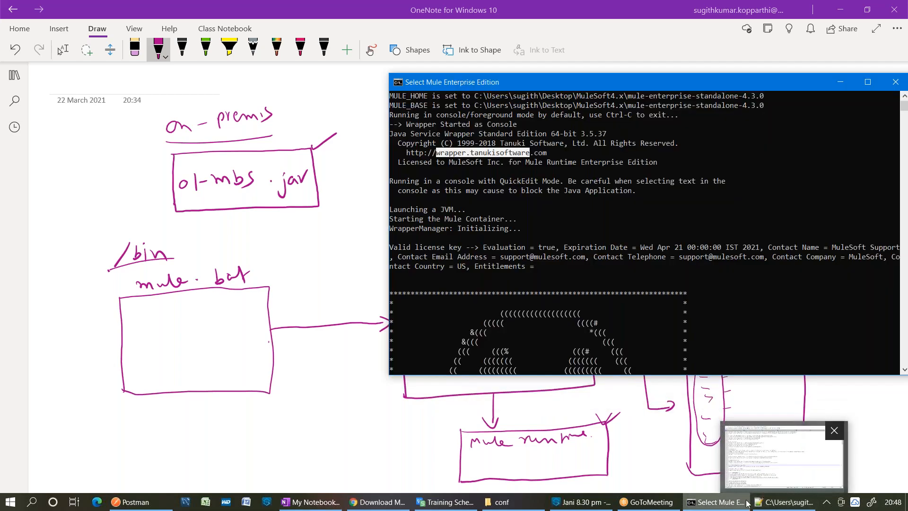
left_click(740, 500)
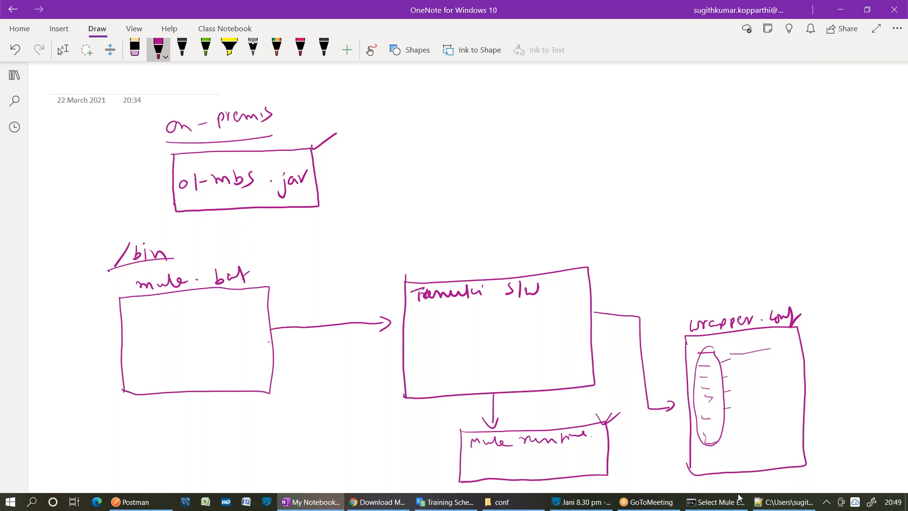
- Handwrite a Java command with a circled, ticked -DK=V and an empty oval after it, and strengthen the Mule runtime tick
mouse_move(561, 81)
left_mouse_down()
mouse_move(577, 82)
mouse_move(559, 94)
mouse_move(589, 84)
mouse_move(606, 95)
left_mouse_up()
mouse_move(719, 84)
left_mouse_down()
mouse_move(711, 102)
mouse_move(707, 84)
left_mouse_up()
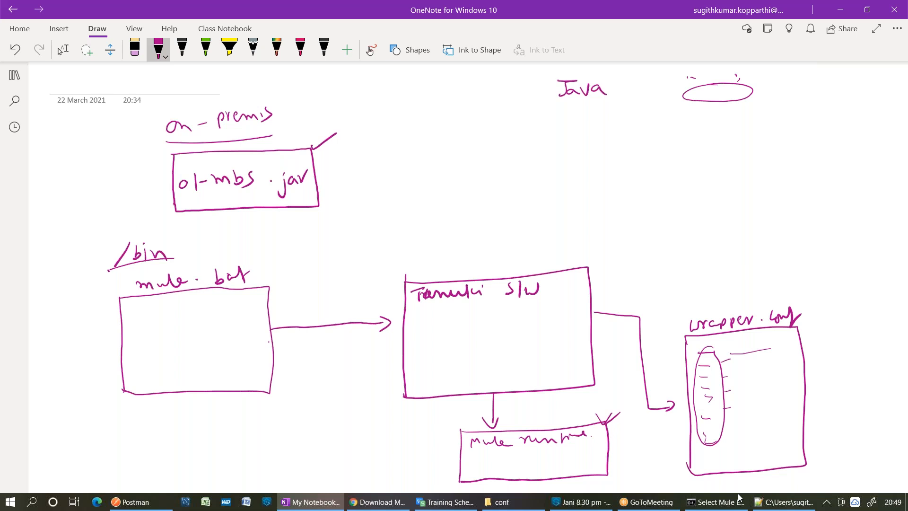
mouse_move(618, 88)
left_mouse_down()
mouse_move(640, 87)
mouse_move(634, 95)
mouse_move(644, 85)
mouse_move(642, 95)
left_mouse_up()
mouse_move(649, 80)
left_mouse_down()
mouse_move(650, 92)
mouse_move(660, 88)
left_mouse_up()
mouse_move(668, 80)
left_mouse_down()
mouse_move(678, 80)
mouse_move(634, 72)
mouse_move(615, 97)
mouse_move(660, 103)
mouse_move(681, 90)
mouse_move(676, 74)
mouse_move(662, 72)
left_mouse_up()
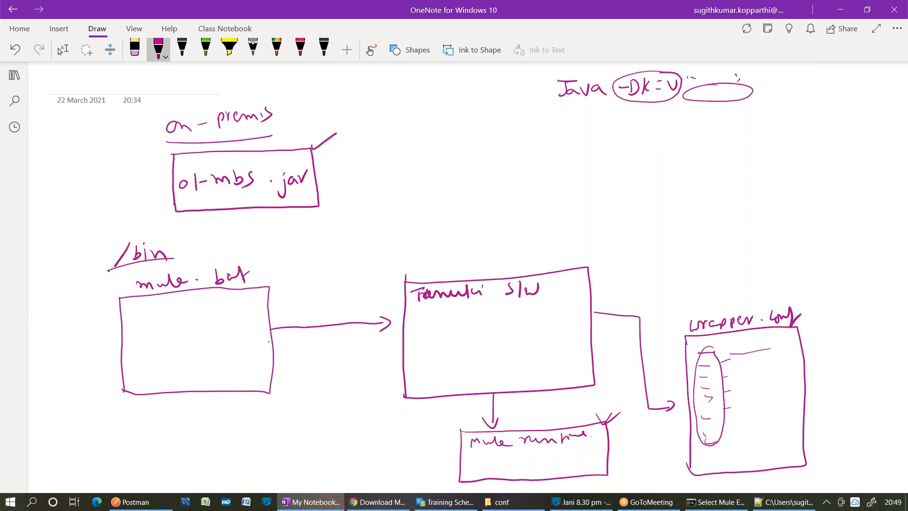
left_click_drag(600, 418, 623, 409)
left_click_drag(659, 107, 679, 99)
left_click(63, 50)
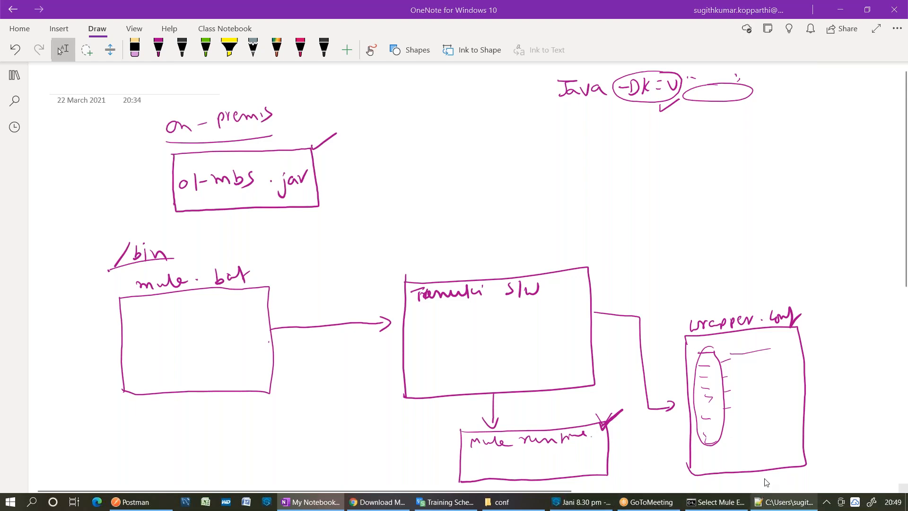
- Switch to Notepad++ and examine wrapper.conf from the System Properties section down to Wrapper Properties
left_click(756, 501)
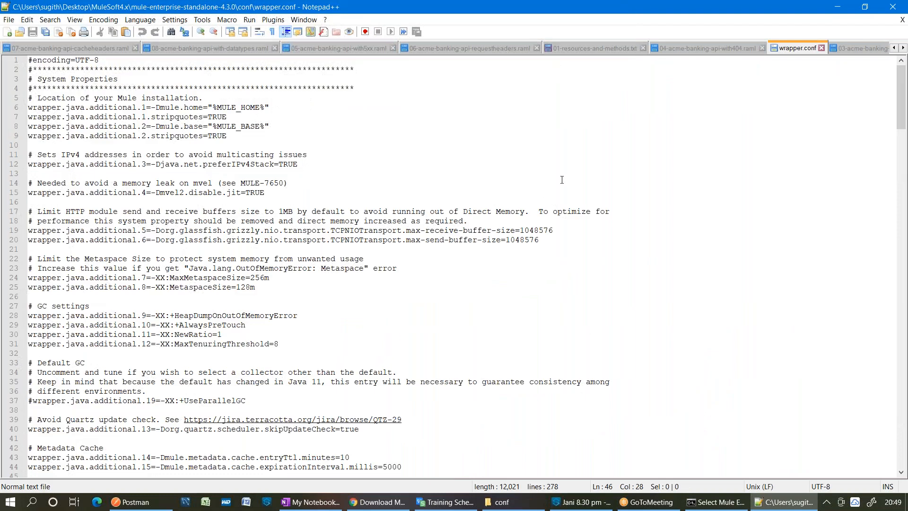
scroll(562, 184, "down", 6)
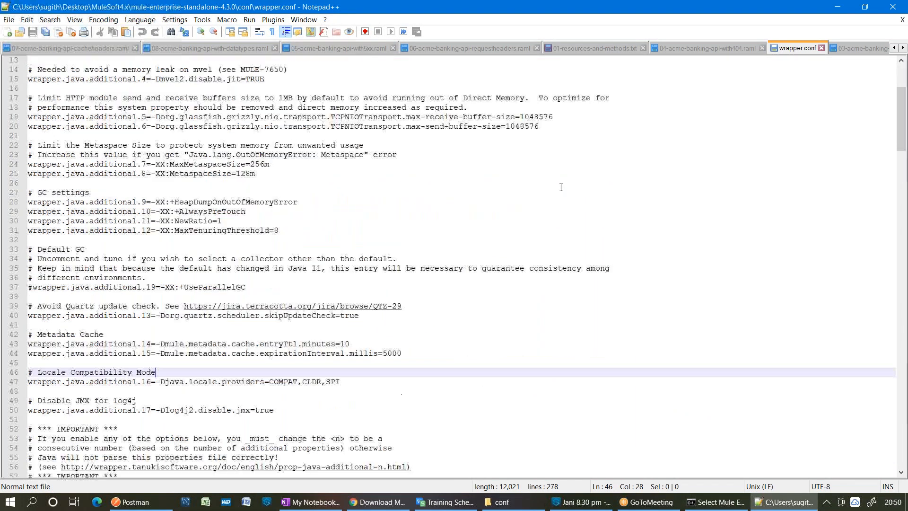
scroll(563, 190, "down", 11)
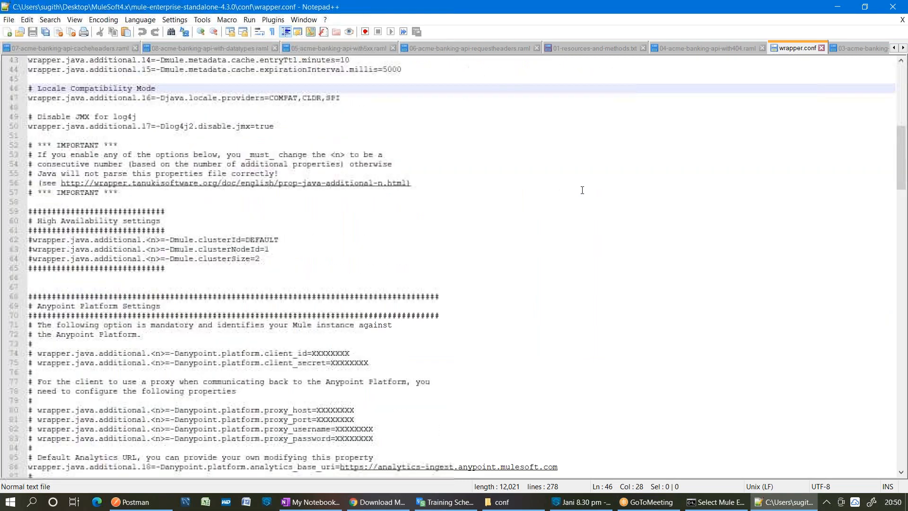
scroll(582, 189, "down", 8)
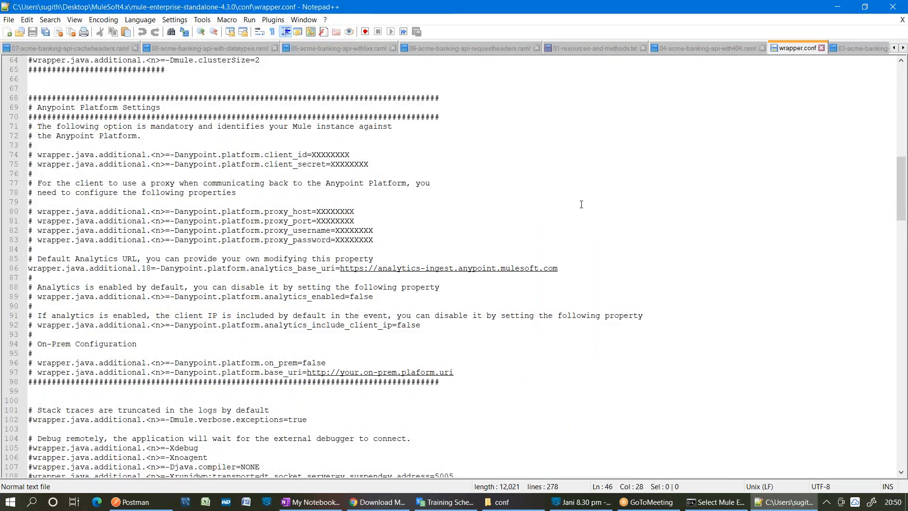
scroll(581, 204, "down", 9)
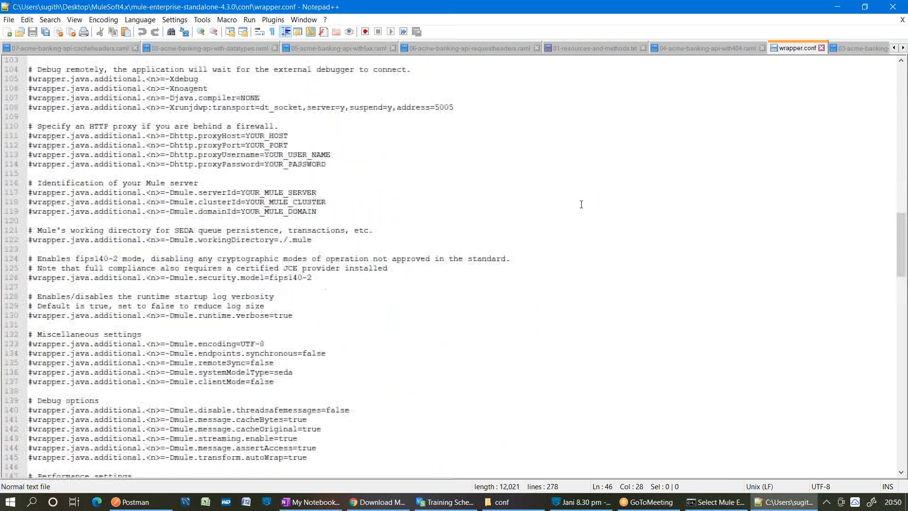
scroll(581, 204, "down", 12)
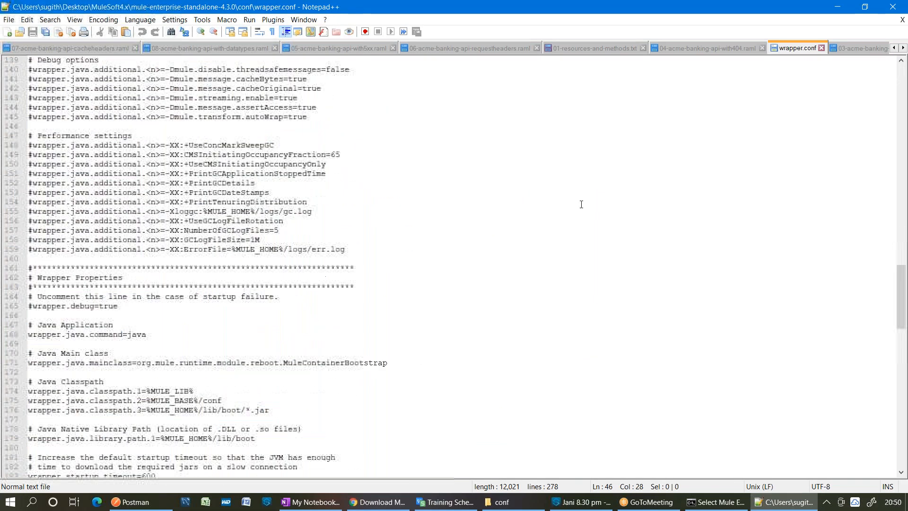
- Highlight the Java Application command value and the MuleContainerBootstrap main class in wrapper.conf, and return to the OneNote diagram
left_click_drag(37, 326, 117, 323)
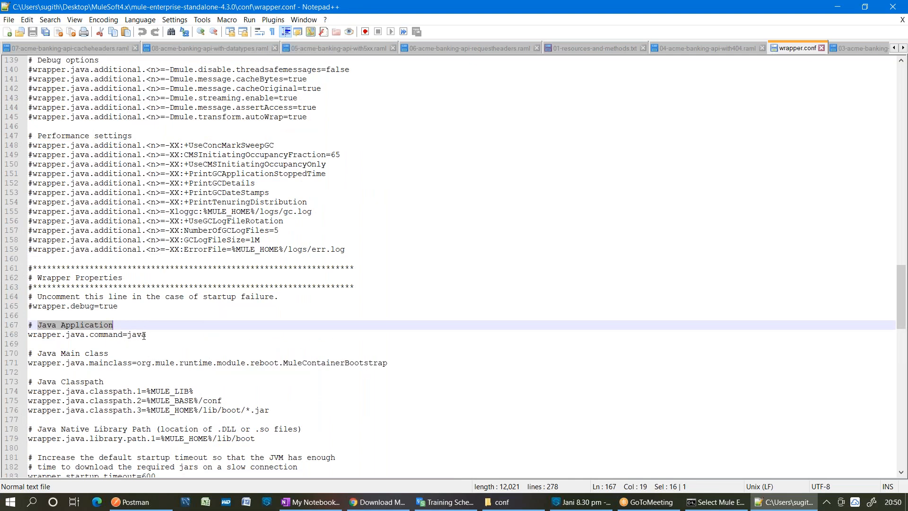
left_click_drag(150, 335, 128, 334)
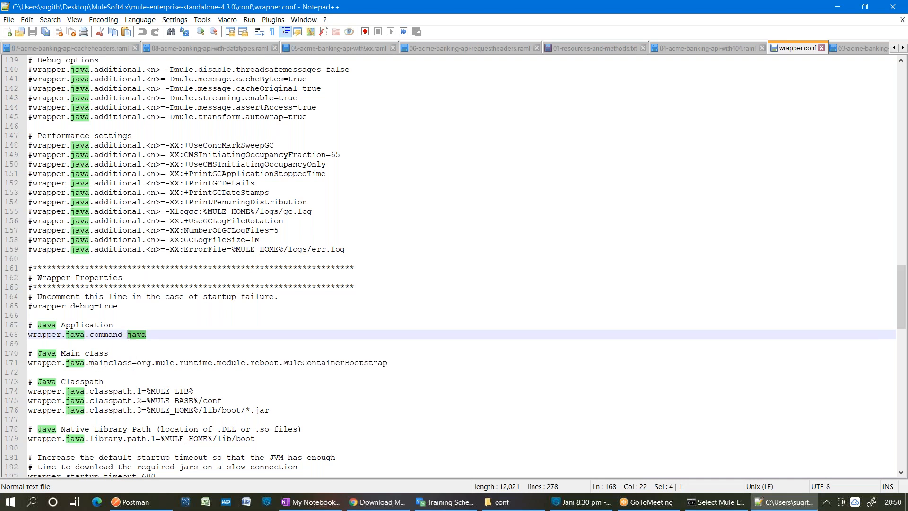
left_click_drag(90, 363, 131, 363)
left_click_drag(278, 363, 341, 366)
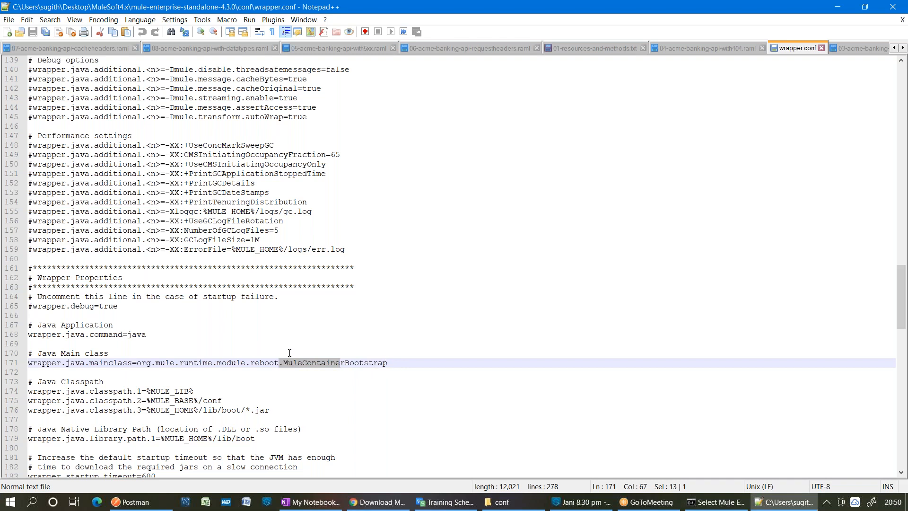
left_click(311, 502)
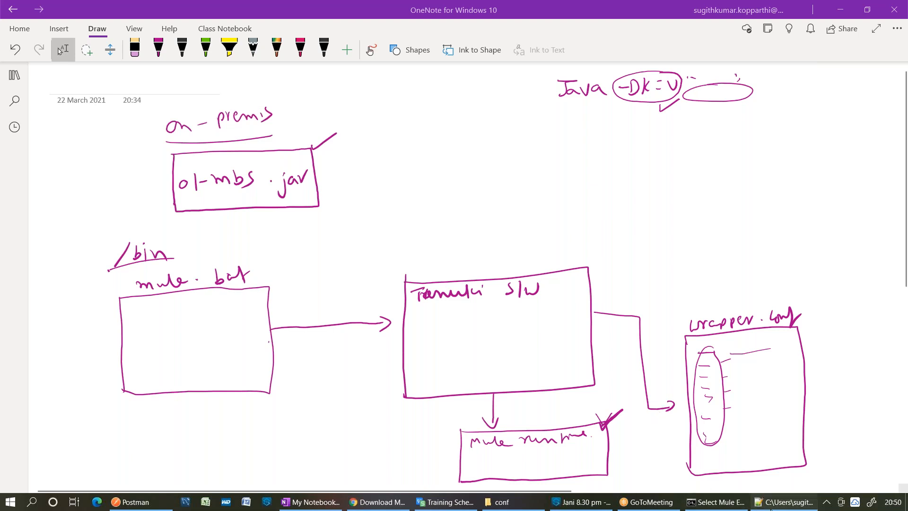
- Switch to wrapper.conf in Notepad++ and highlight the -D prefix and %MULE_HOME% value of the mule.home property under System Properties
left_click(784, 502)
left_click_drag(906, 296, 901, 83)
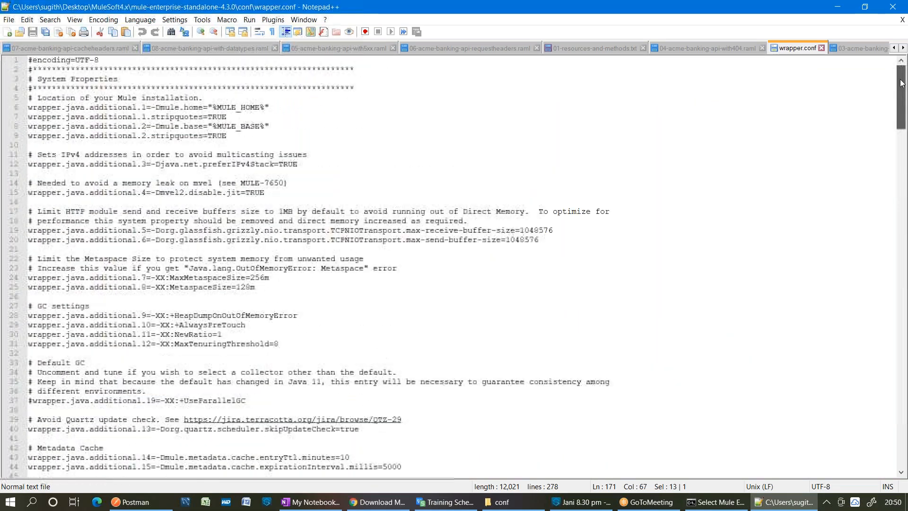
left_click(152, 106)
left_click_drag(151, 106, 159, 105)
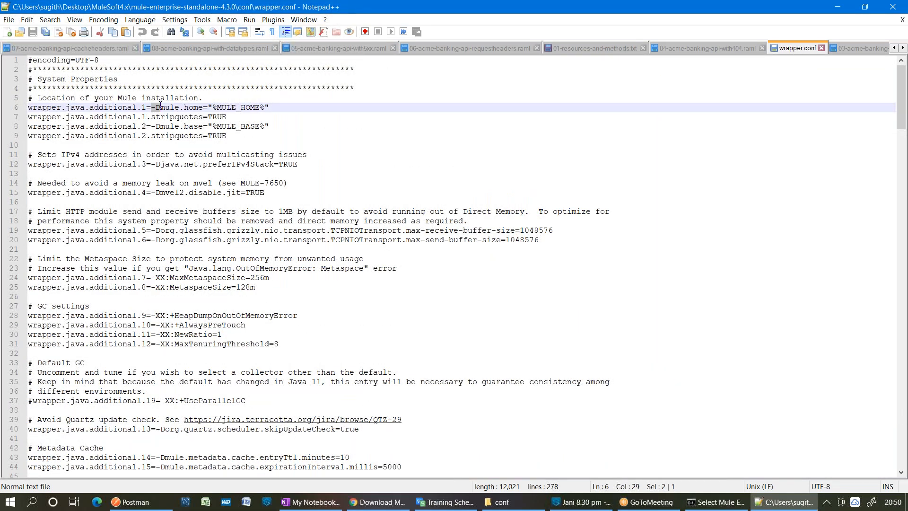
left_click(165, 107)
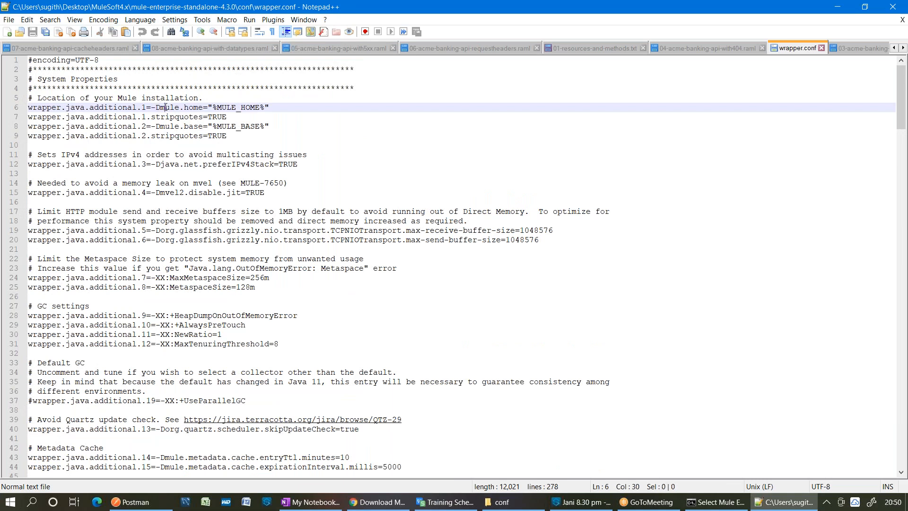
left_click_drag(159, 107, 265, 107)
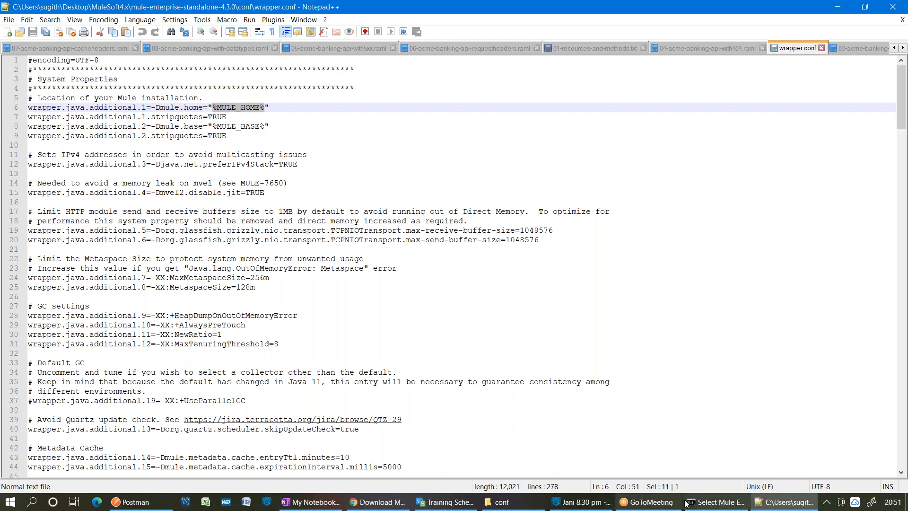
- Show the Mule console over wrapper.conf and highlight MULE_HOME and the installation path it is set to
left_click(715, 502)
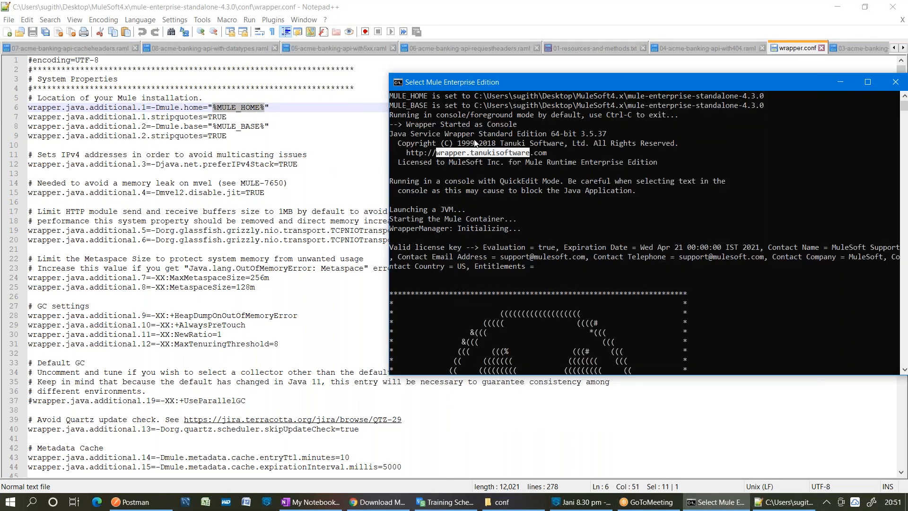
left_click(450, 123)
left_click_drag(430, 97, 390, 97)
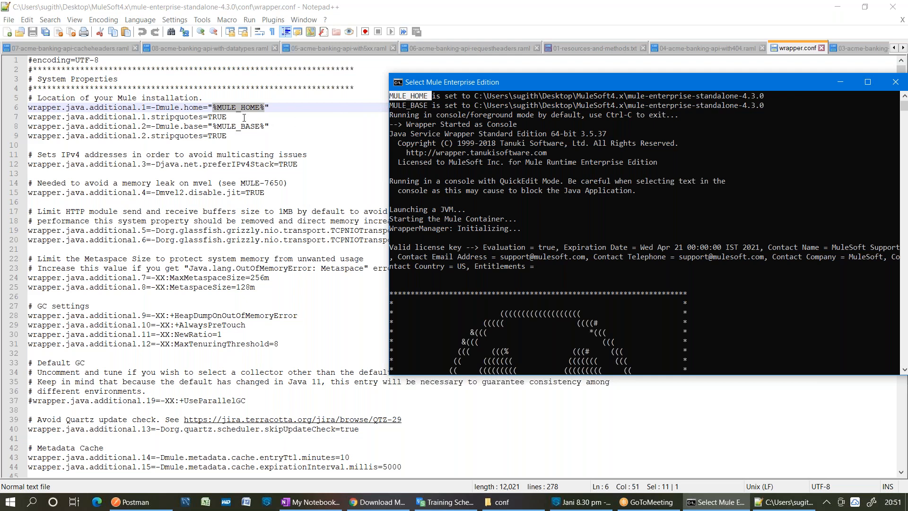
left_click_drag(475, 97, 771, 97)
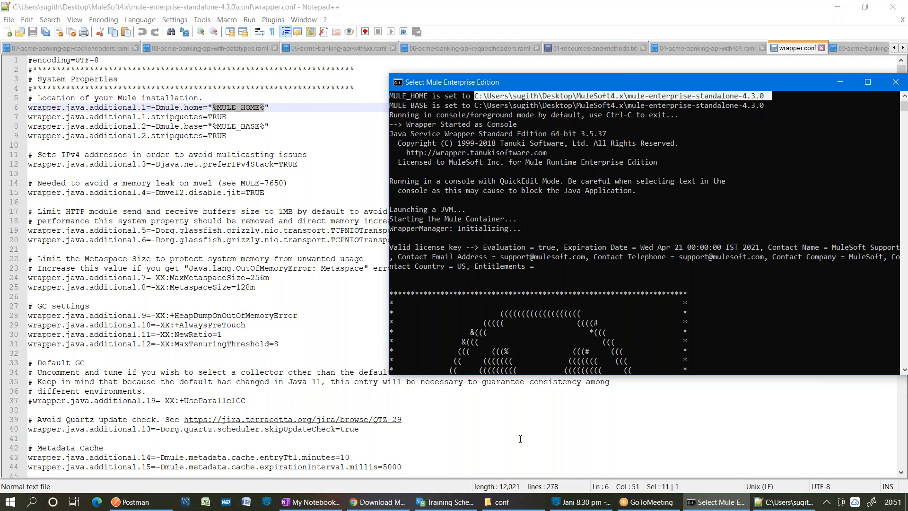
- Open the mule-enterprise-standalone-4.3.0 folder in File Explorer and compare its full path with MULE_HOME in the Mule console and wrapper.conf
left_click(523, 507)
left_click(236, 39)
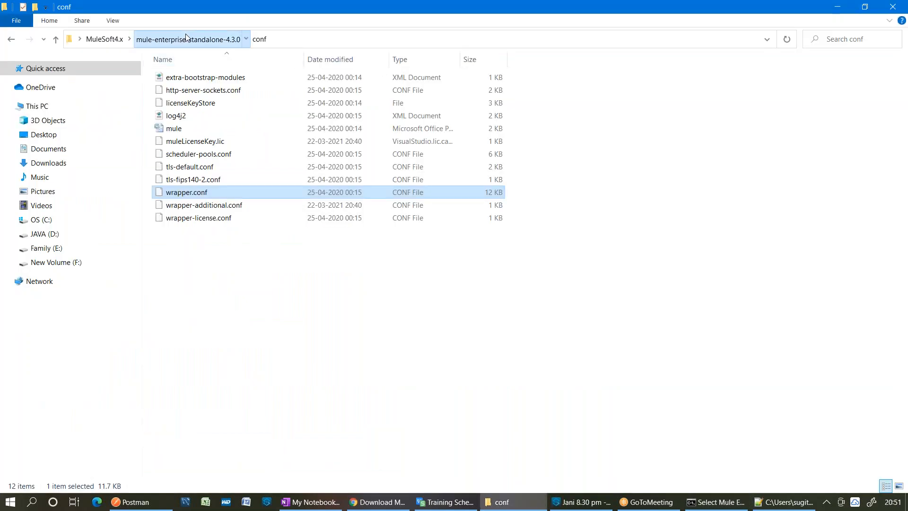
left_click(258, 39)
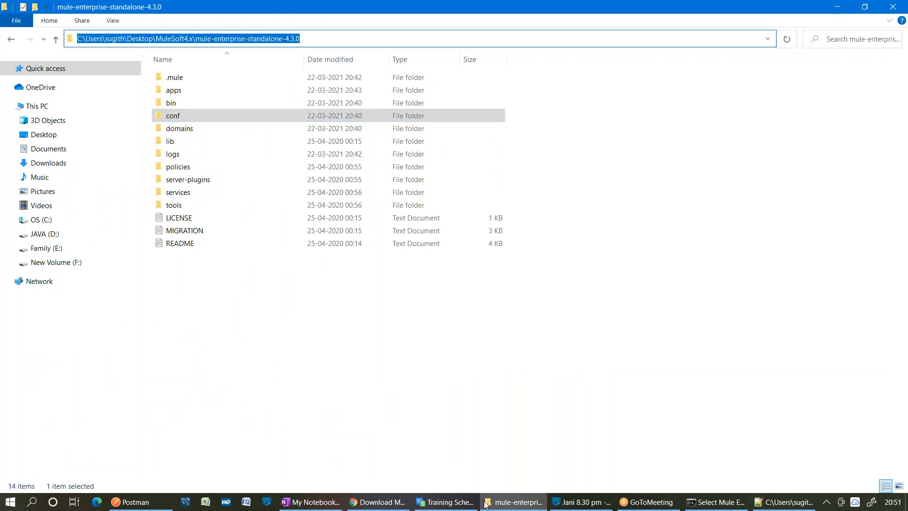
left_click(498, 507)
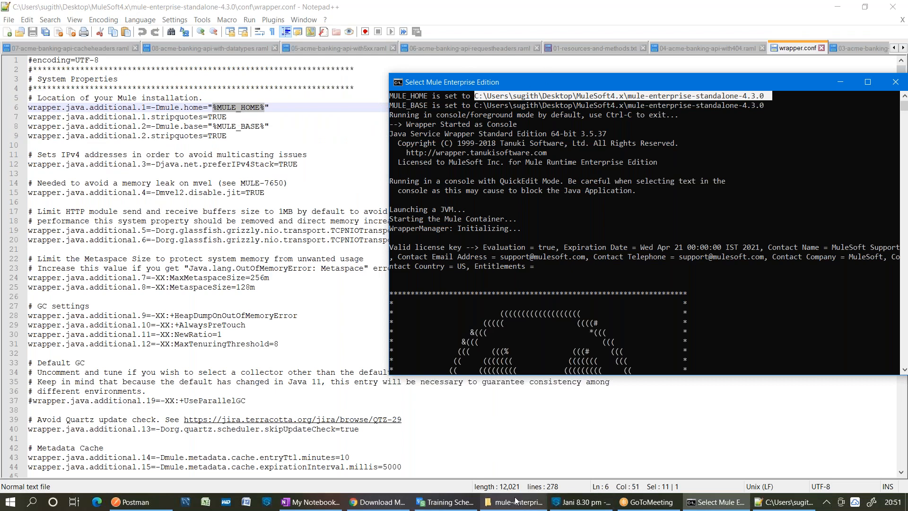
left_click(541, 506)
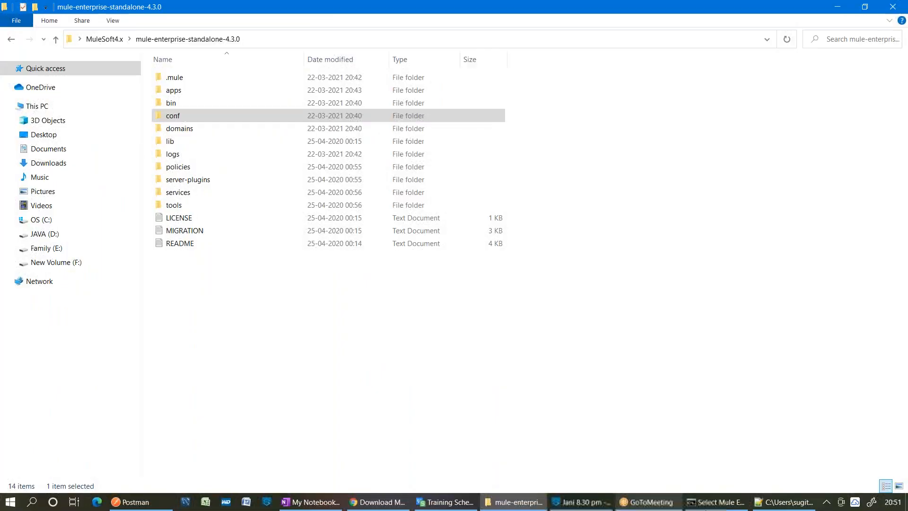
left_click(716, 501)
left_click(264, 39)
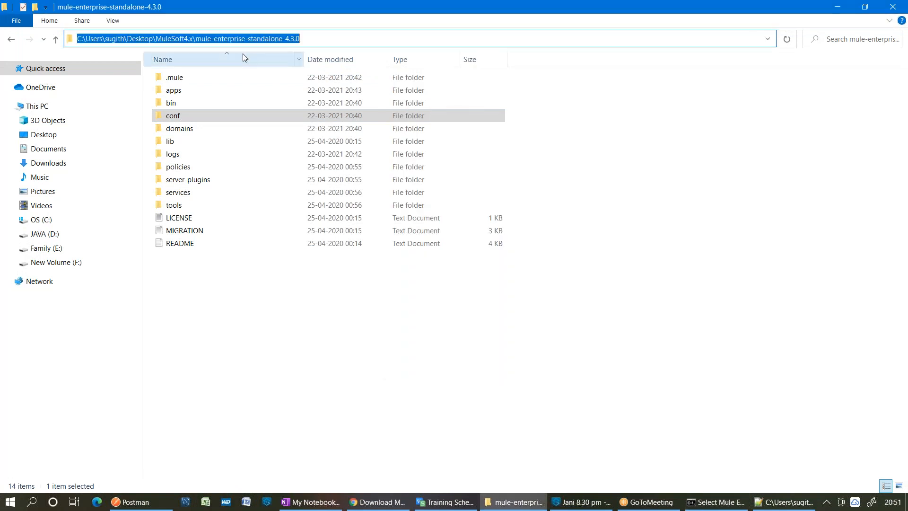
left_click(723, 508)
left_click(718, 509)
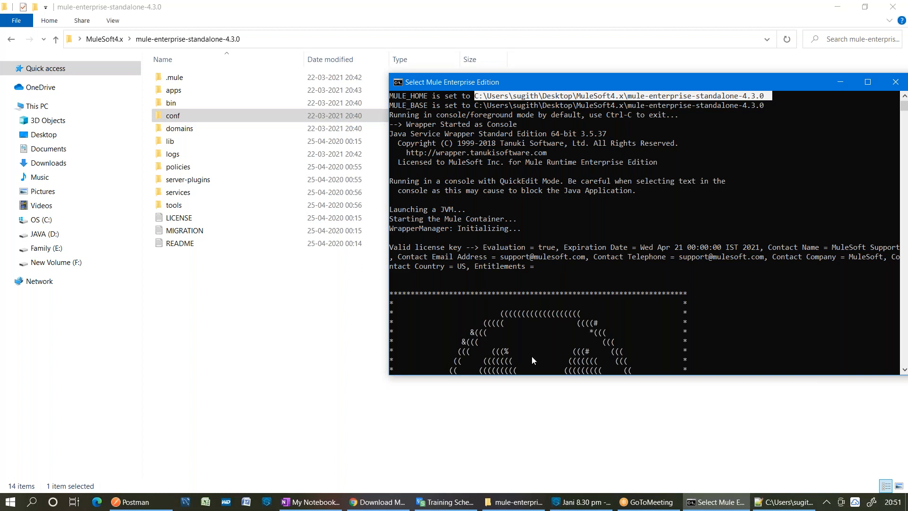
left_click(783, 502)
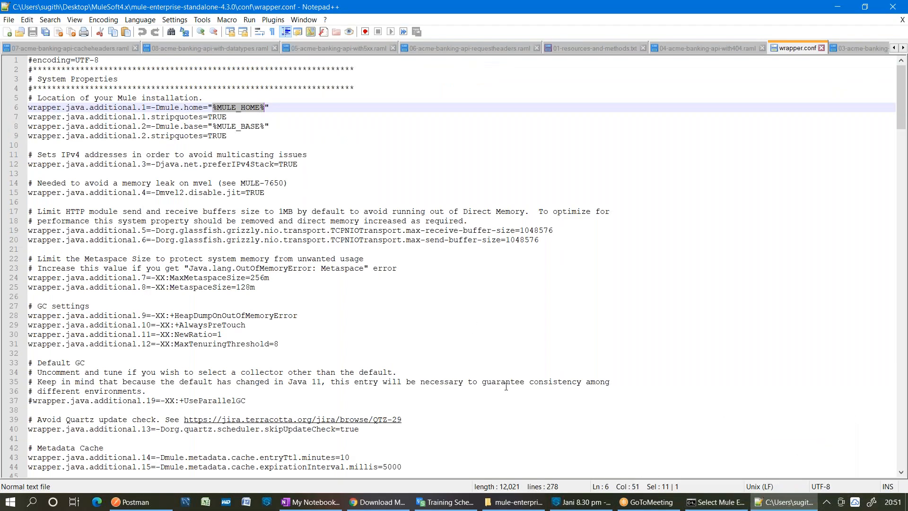
left_click(715, 501)
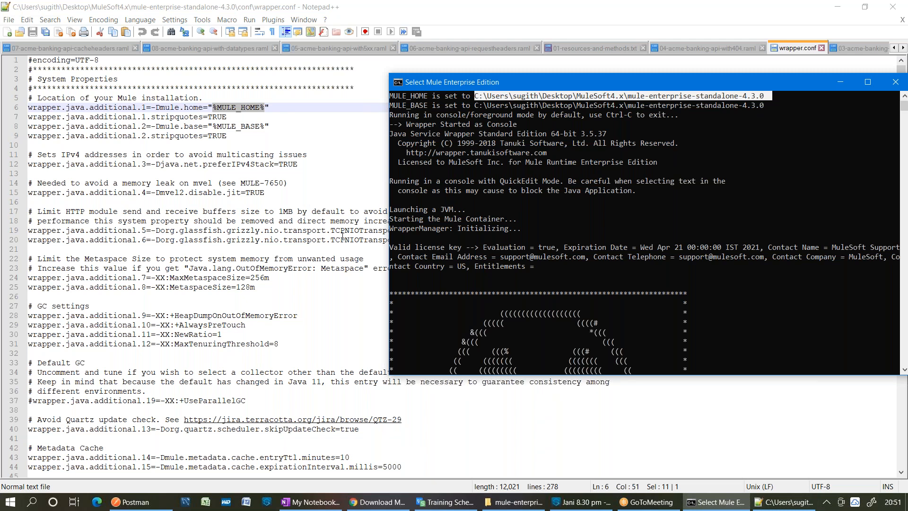
- Copy the wrapper.java.additional.17 line in wrapper.conf and paste it below the original, separated by a blank line
left_click(343, 236)
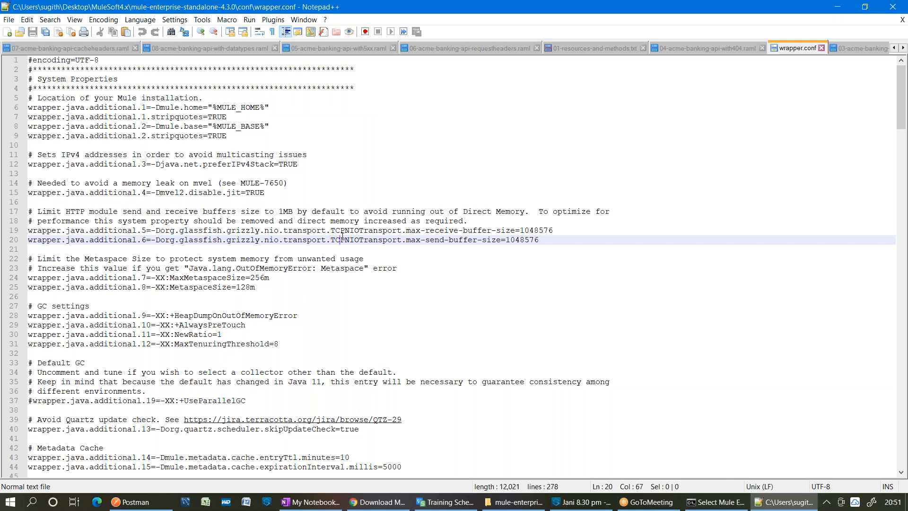
scroll(343, 237, "down", 1)
scroll(344, 236, "down", 4)
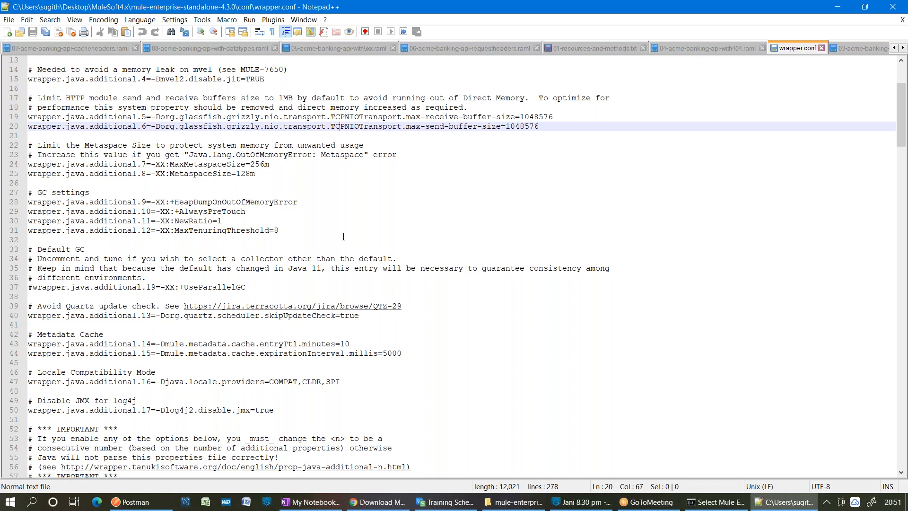
scroll(344, 236, "down", 3)
left_click_drag(284, 327, 21, 330)
key("ctrl+c")
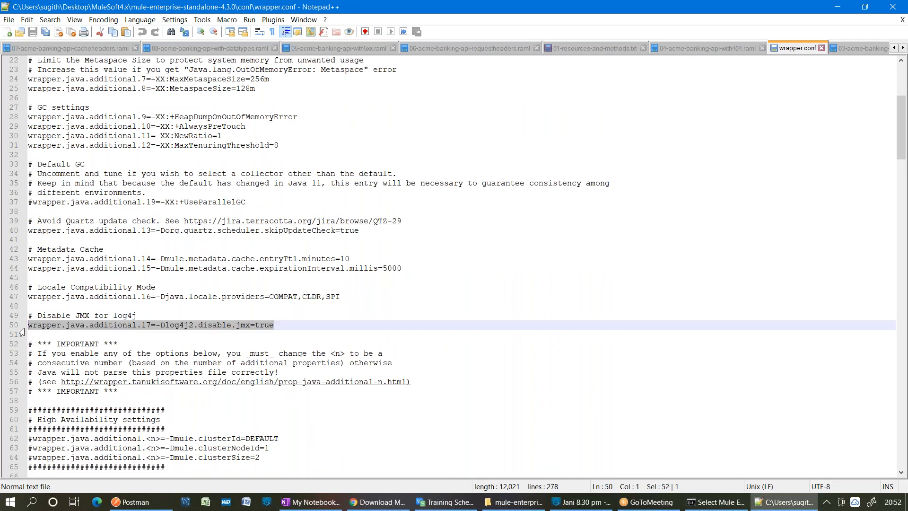
left_click(320, 322)
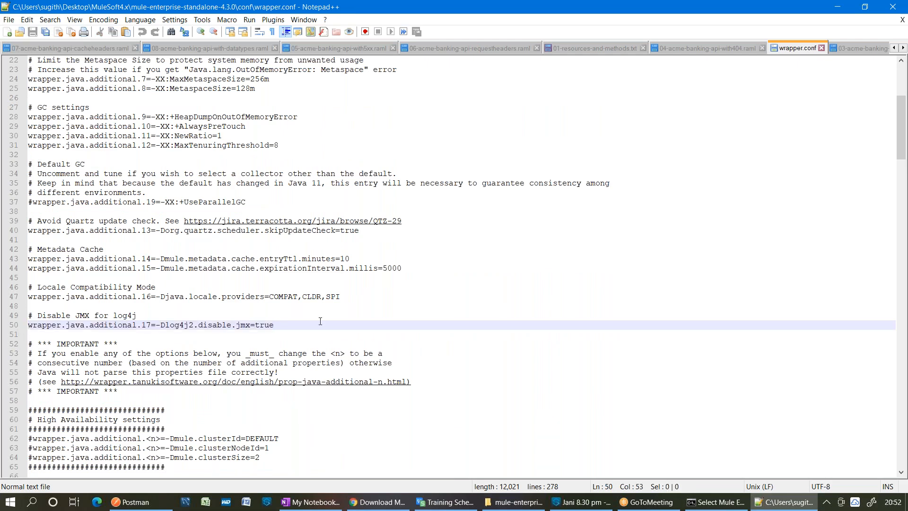
key("Return")
key("Return")
key("ctrl+v")
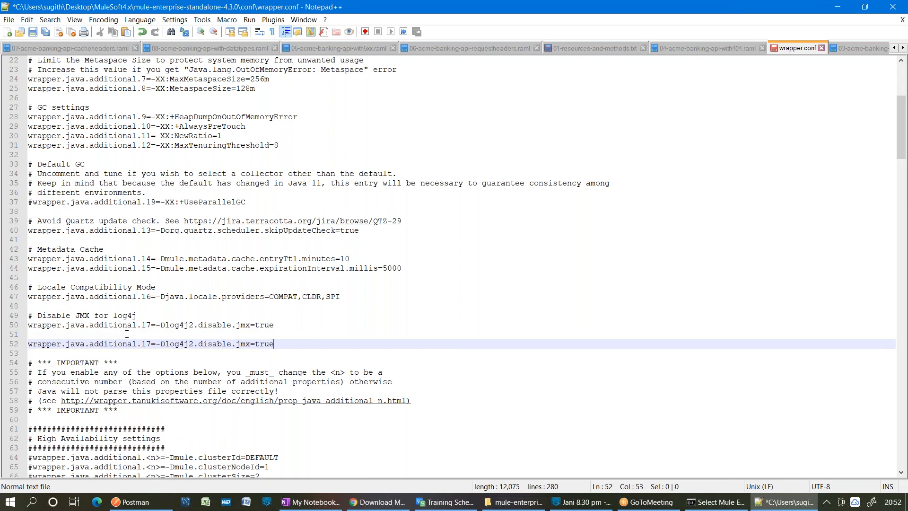
- Change the pasted copy to wrapper.java.additional.18=-Dmyenv=dev
left_click(151, 344)
key("BackSpace")
type("8")
key("Right")
key("Delete")
key("Delete")
key("Delete")
key("Delete")
key("Delete")
key("Delete")
key("Delete")
key("Delete")
key("Delete")
key("Delete")
key("Delete")
key("Delete")
key("Delete")
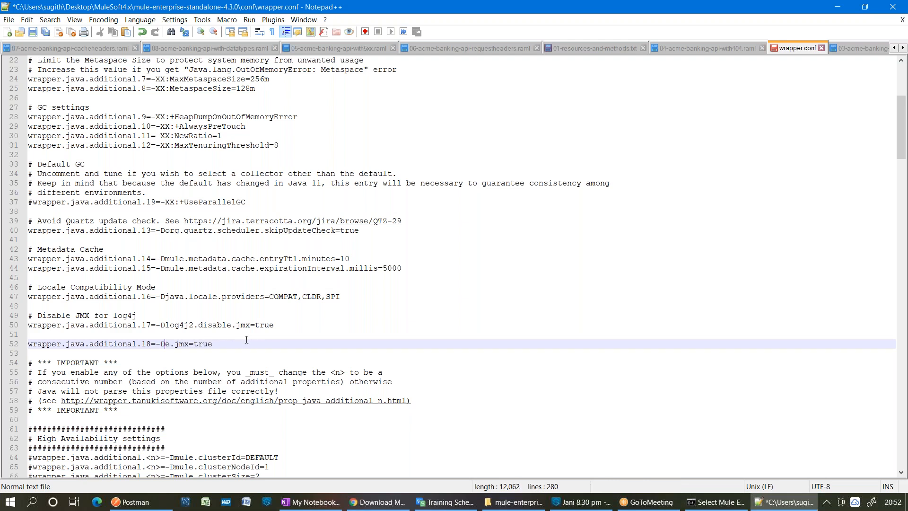
key("Delete")
key("Delete")
key("Delete")
key("Delete")
key("Delete")
key("Delete")
key("Delete")
key("Delete")
key("Delete")
key("Delete")
type("myenv=dev")
- Delete the added wrapper.java.additional.18 line from wrapper.conf, along with one of the extra line breaks
key("BackSpace")
key("BackSpace")
key("BackSpace")
key("BackSpace")
key("BackSpace")
key("BackSpace")
key("BackSpace")
key("BackSpace")
key("BackSpace")
key("BackSpace")
key("BackSpace")
key("BackSpace")
key("BackSpace")
key("BackSpace")
key("BackSpace")
key("BackSpace")
key("BackSpace")
key("BackSpace")
key("BackSpace")
key("BackSpace")
key("BackSpace")
key("BackSpace")
key("BackSpace")
key("BackSpace")
key("BackSpace")
key("BackSpace")
key("BackSpace")
key("BackSpace")
key("BackSpace")
key("BackSpace")
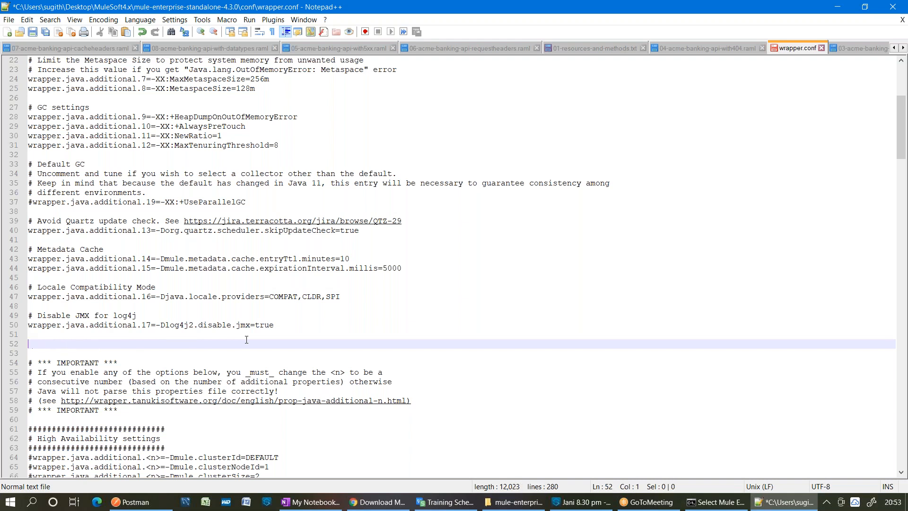
key("BackSpace")
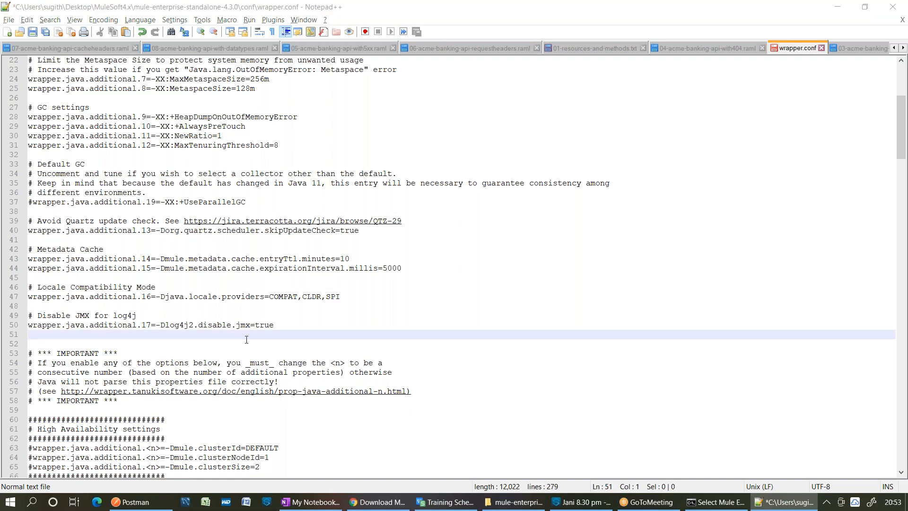
- Return to the OneNote diagram and mark the Mule runtime box with another tick and a cross at its opposite upper corners
key("alt+Tab")
key("alt+Tab")
key("alt+Tab")
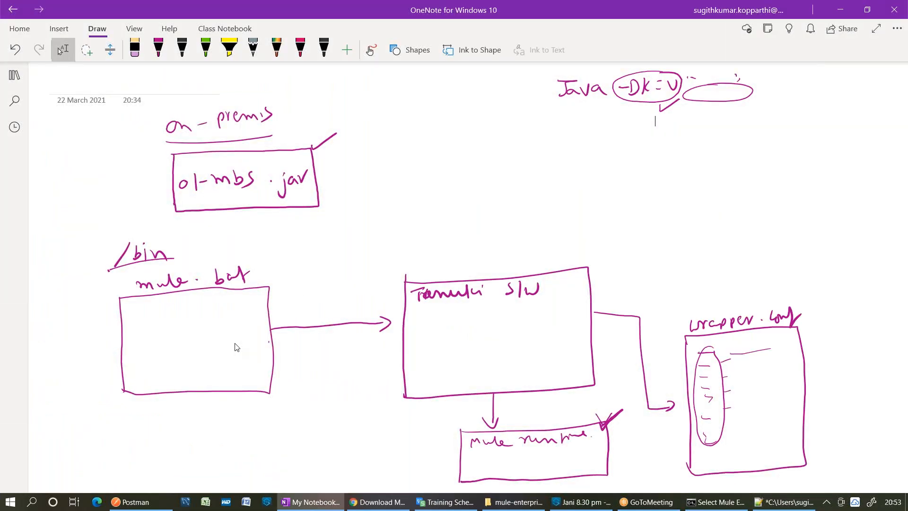
key("alt+d")
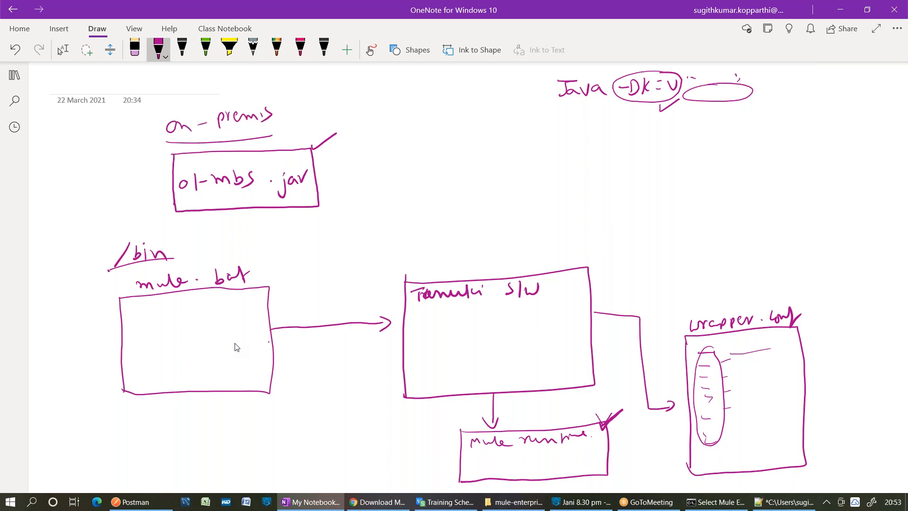
mouse_move(589, 413)
left_mouse_down()
mouse_move(597, 424)
mouse_move(616, 394)
left_mouse_up()
mouse_move(459, 424)
left_mouse_down()
mouse_move(469, 443)
mouse_move(458, 448)
left_mouse_up()
- Show the Mule console, highlight the "Mule is up and kicking (every 5000ms)" message, and hide the console again
left_click(712, 502)
scroll(690, 414, "down", 3)
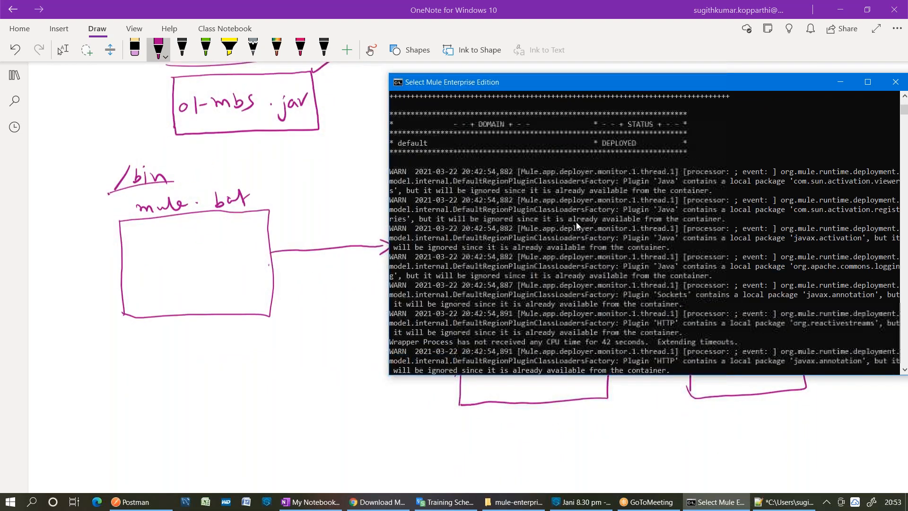
left_click_drag(561, 172, 395, 172)
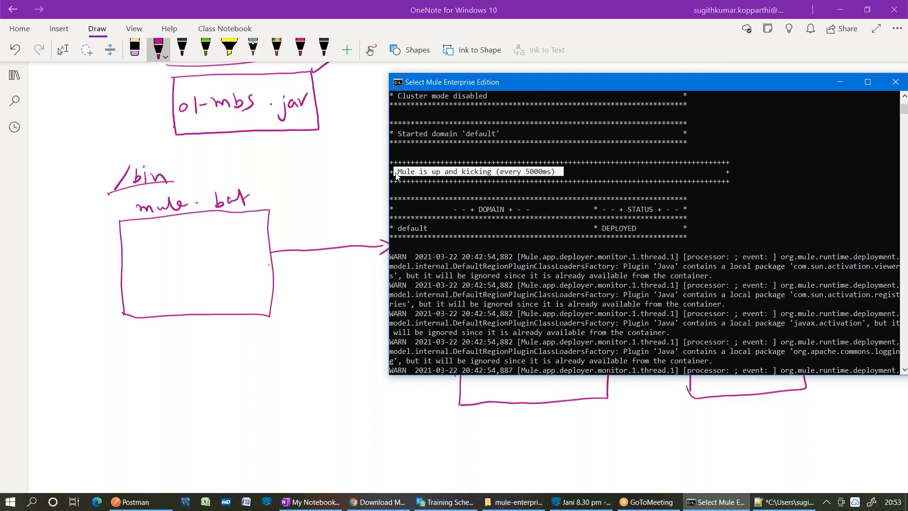
left_click(838, 83)
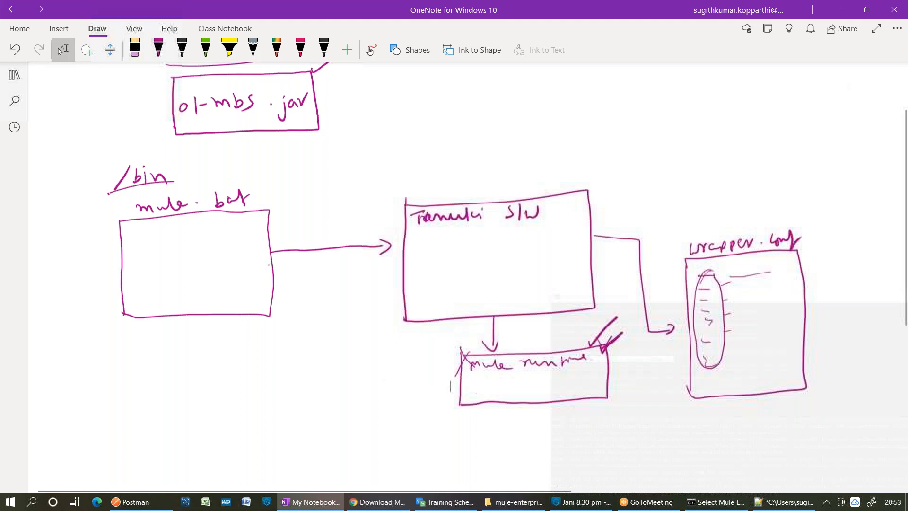
- Handwrite "part" beside the Tanuki S/W box and "ch" beside the Mule runtime box, with a circled scribble between them and a tick by the cross
left_click(60, 50)
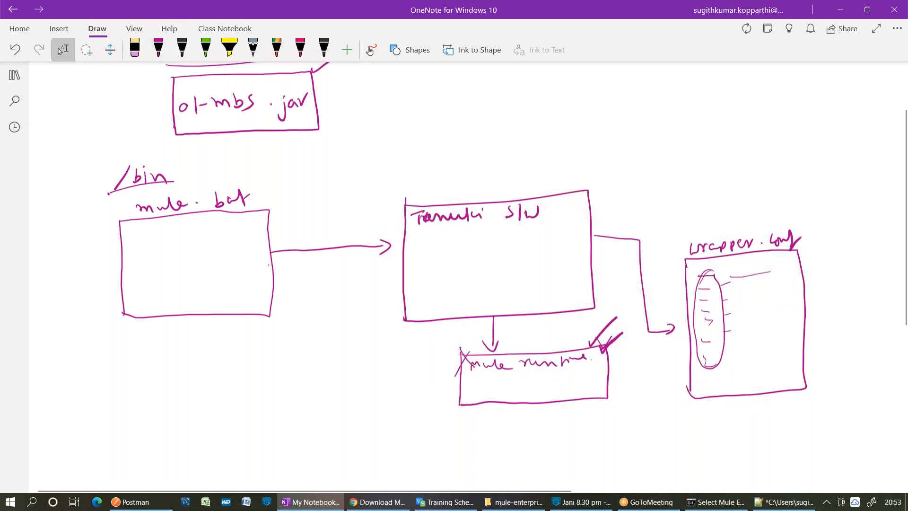
mouse_move(602, 308)
left_mouse_down()
mouse_move(609, 282)
mouse_move(614, 296)
mouse_move(621, 287)
left_mouse_up()
left_click_drag(601, 204, 634, 199)
mouse_move(625, 357)
left_mouse_down()
mouse_move(620, 364)
mouse_move(647, 350)
left_mouse_up()
mouse_move(608, 276)
left_mouse_down()
mouse_move(595, 292)
mouse_move(610, 276)
left_mouse_up()
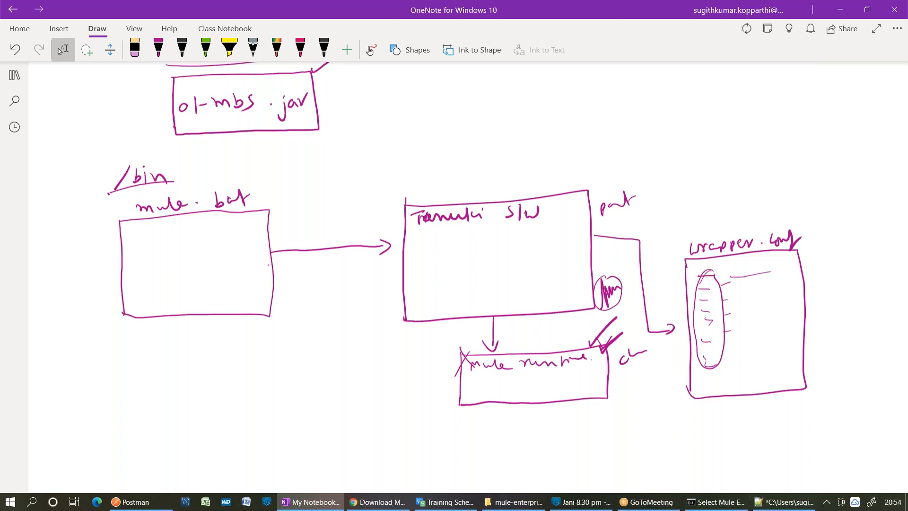
left_click_drag(469, 355, 482, 350)
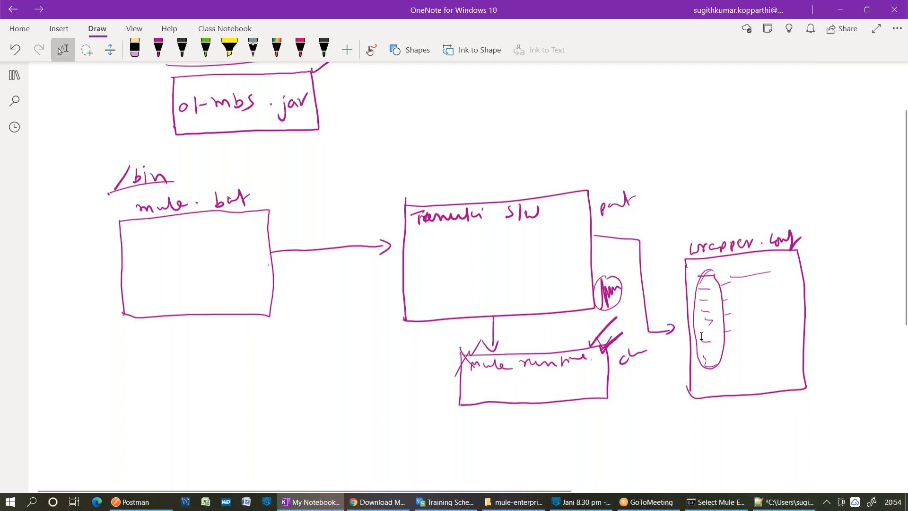
- Handwrite an underlined "/conf" above the wrapper.conf label in the diagram with the magenta pen
scroll(657, 193, "up", 3)
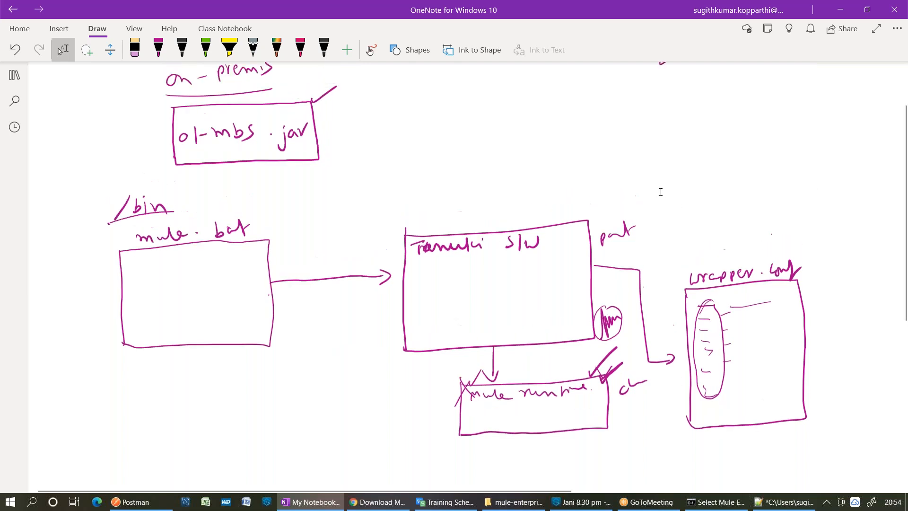
scroll(430, 293, "down", 3)
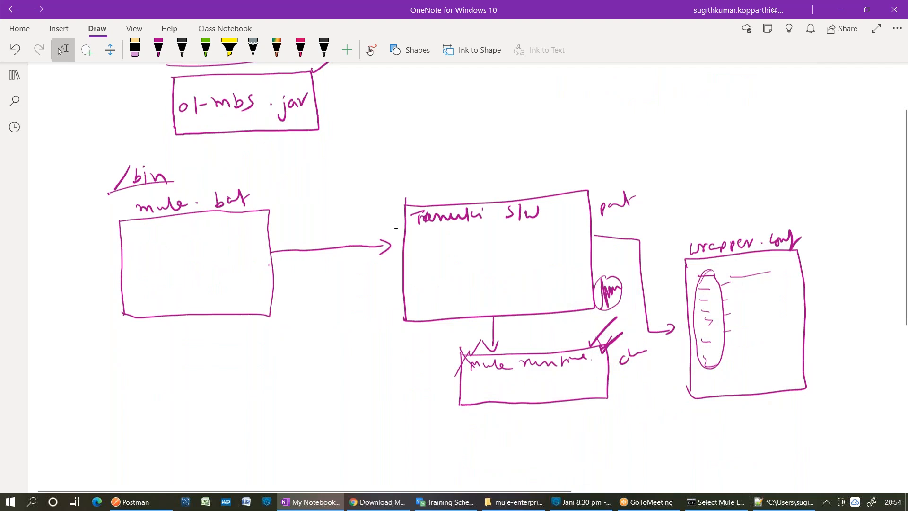
left_click(158, 48)
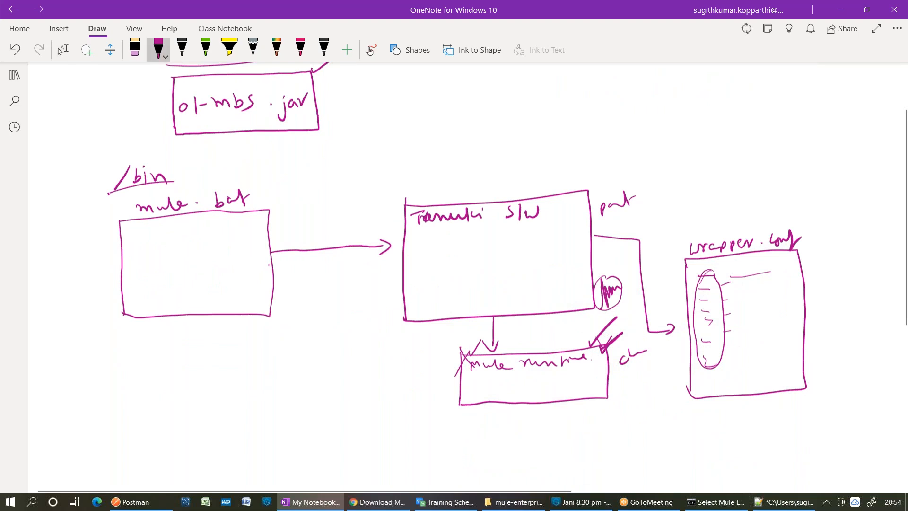
mouse_move(762, 179)
left_mouse_down()
mouse_move(752, 203)
mouse_move(772, 184)
mouse_move(785, 188)
mouse_move(785, 202)
left_mouse_up()
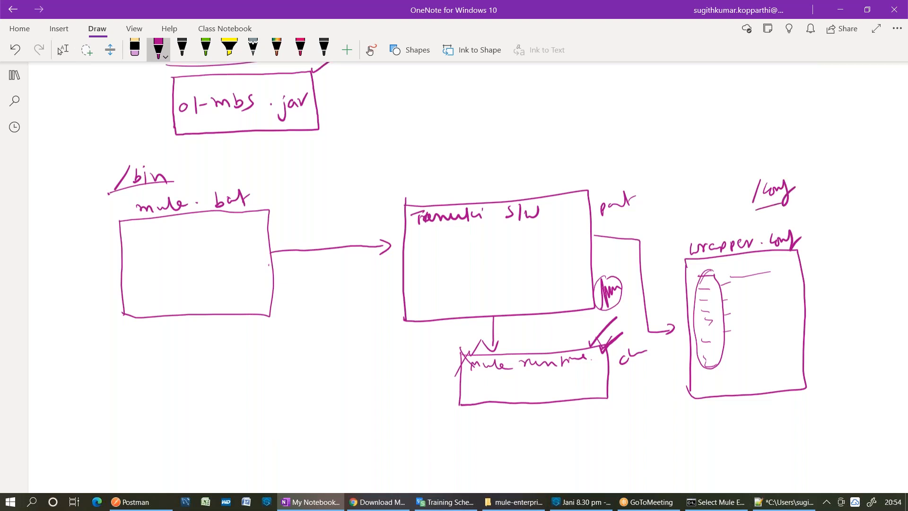
- Leave pen mode in the OneNote diagram and switch to wrapper.conf in Notepad++, showing its System Properties section
left_click(60, 50)
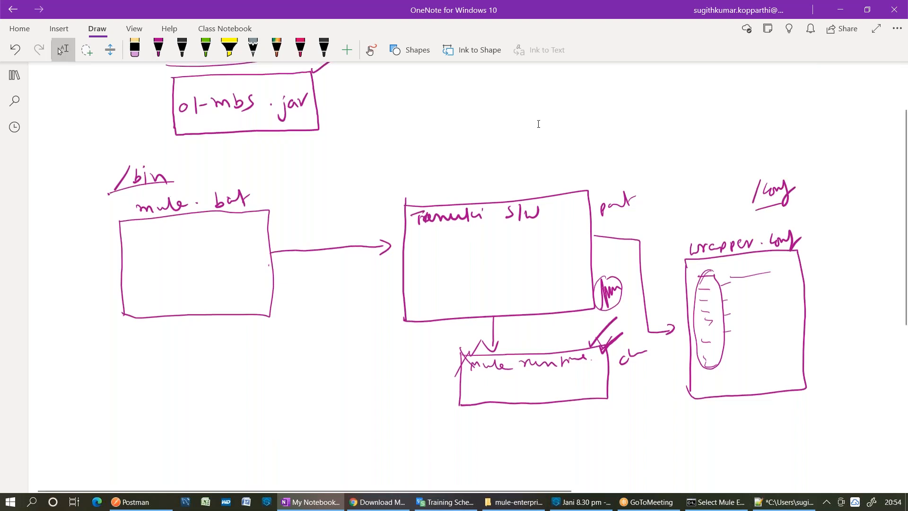
scroll(537, 126, "up", 2)
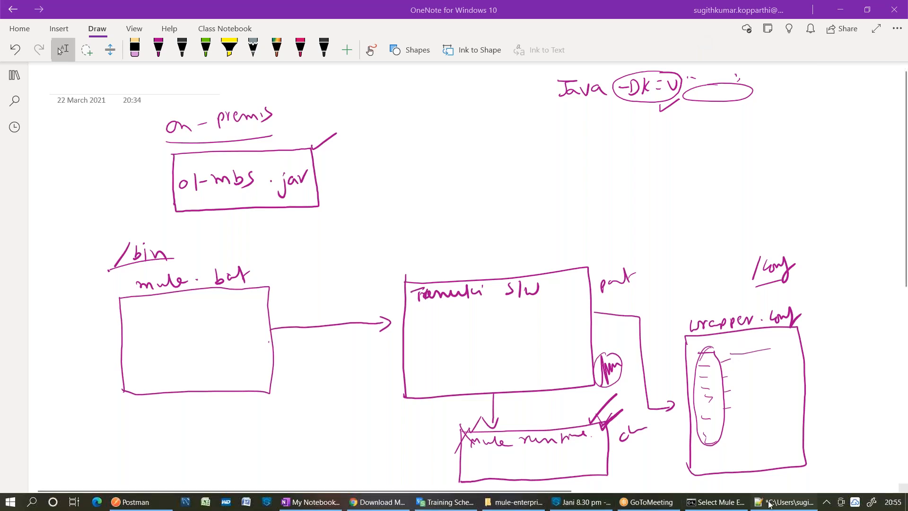
left_click(784, 502)
left_click(368, 230)
scroll(267, 187, "up", 4)
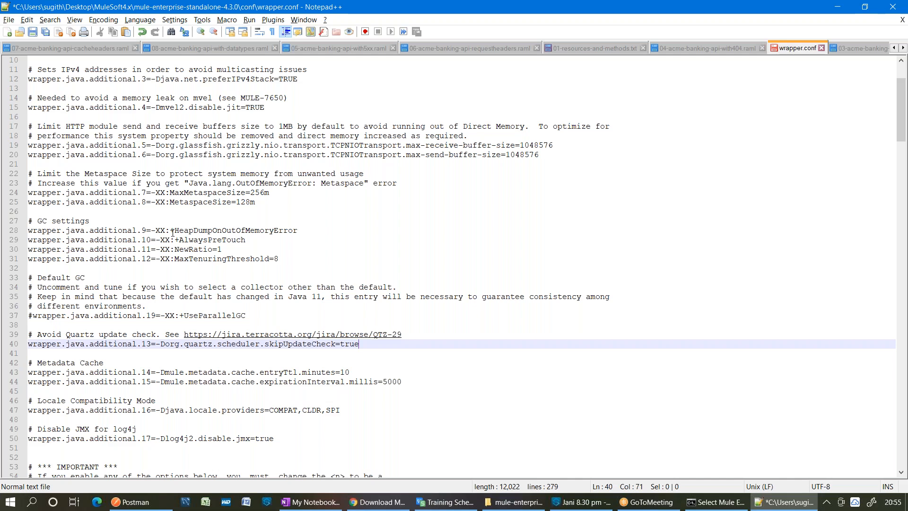
scroll(172, 233, "up", 1)
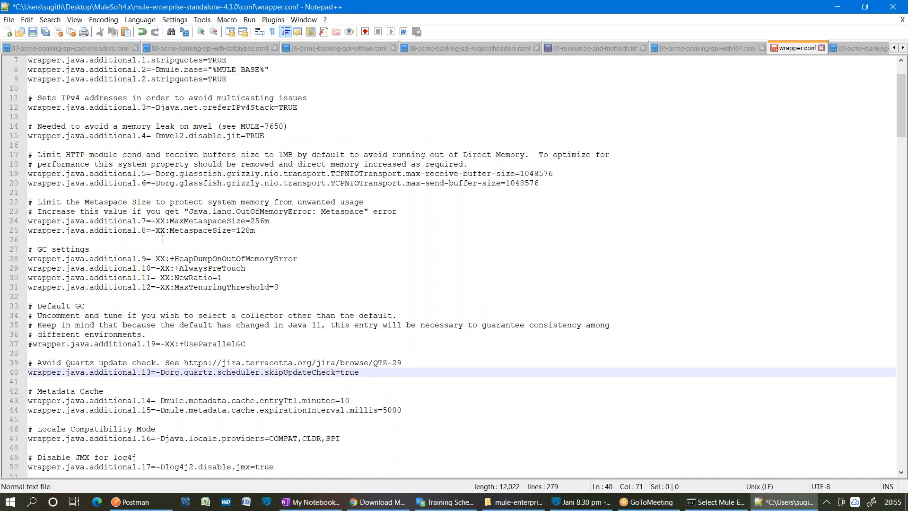
scroll(170, 235, "up", 2)
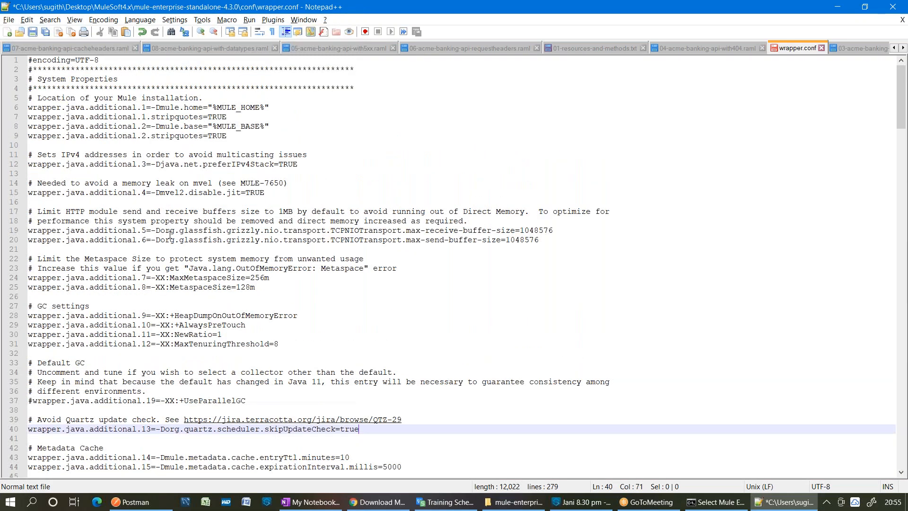
- Highlight the max-receive-buffer-size value and the max-send-buffer-size setting in the HTTP buffer entries of wrapper.conf
scroll(173, 225, "down", 1)
scroll(173, 225, "up", 1)
left_click_drag(497, 230, 562, 229)
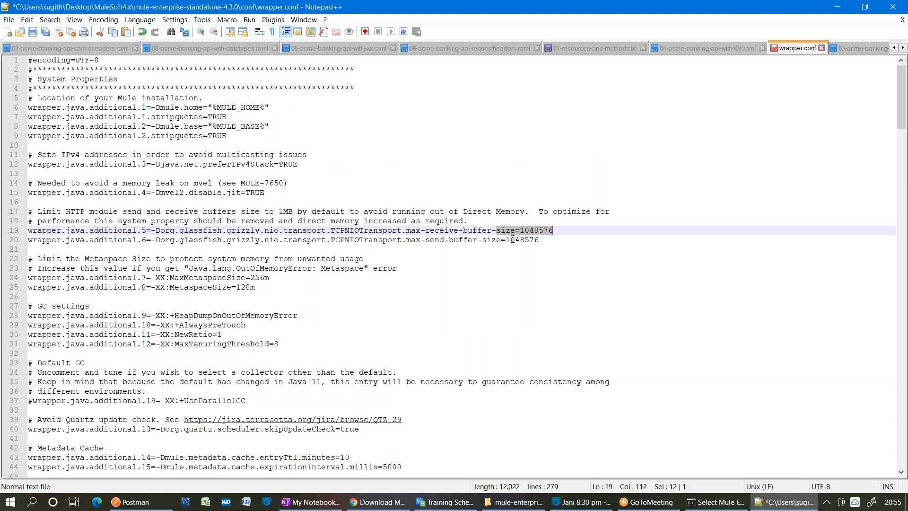
left_click_drag(539, 241, 402, 244)
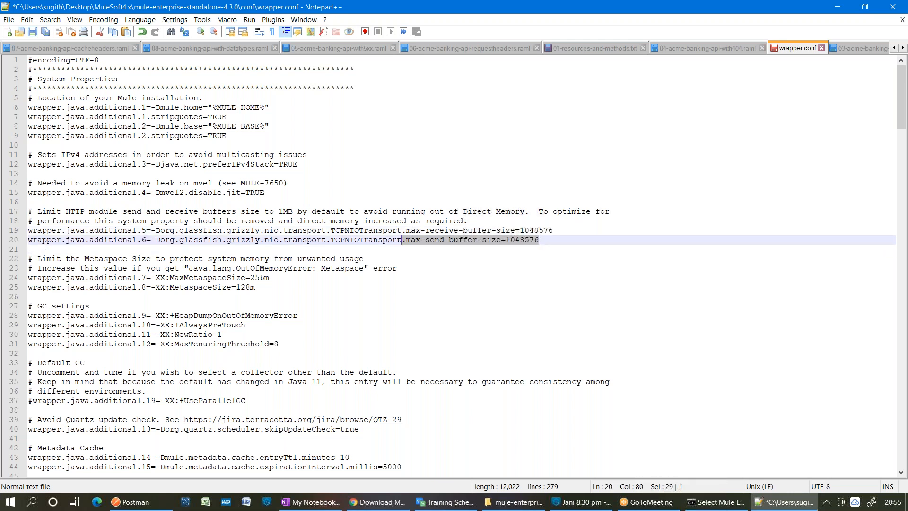
- Examine the wrapper.conf sections from Metaspace and GC settings through Anypoint Platform, debug and performance options to Wrapper Properties, and return to the file's start
scroll(405, 245, "down", 2)
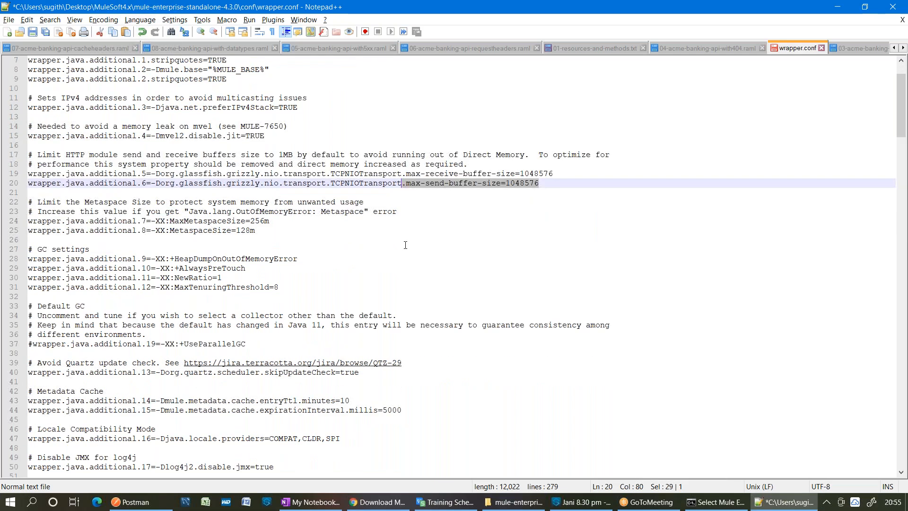
scroll(405, 245, "down", 1)
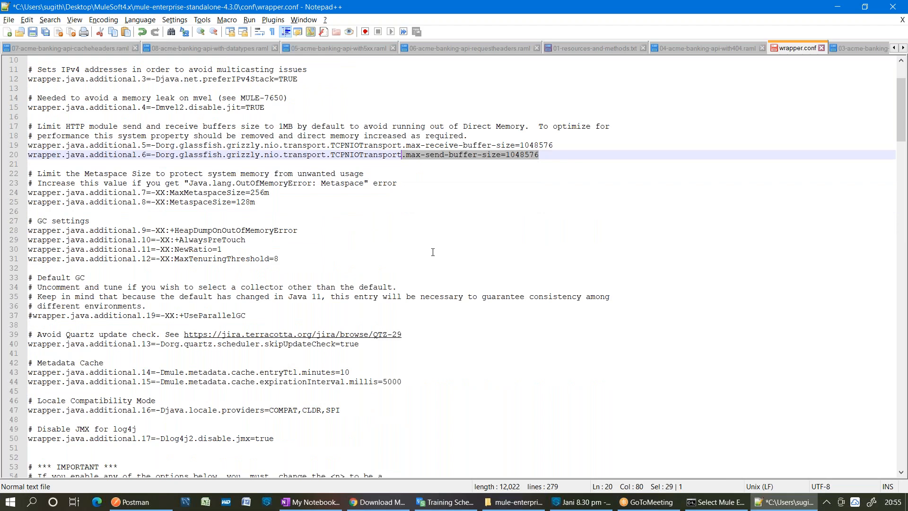
scroll(433, 252, "down", 1)
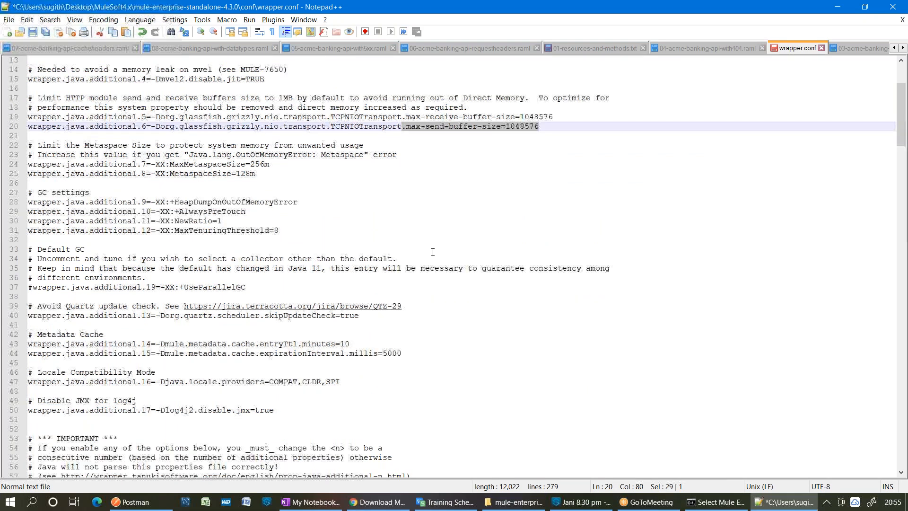
scroll(433, 252, "down", 1)
scroll(433, 256, "down", 1)
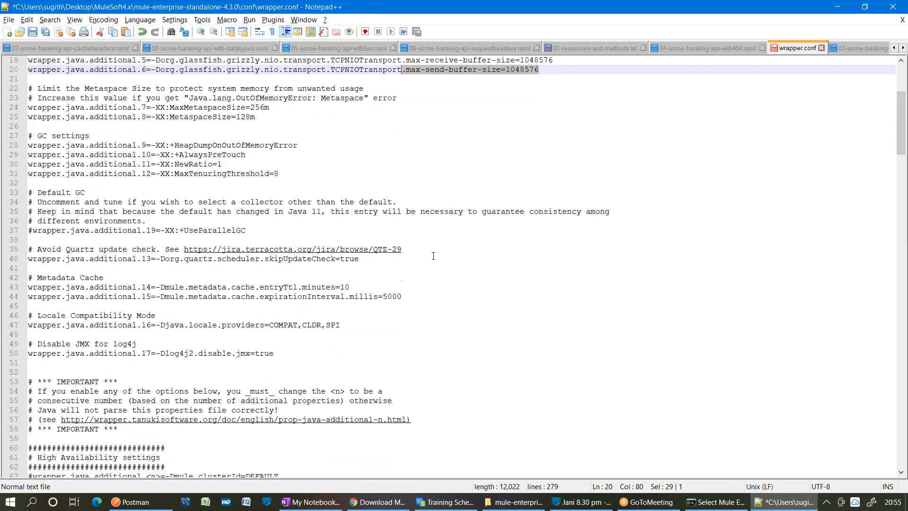
scroll(434, 255, "down", 2)
scroll(434, 256, "down", 4)
scroll(433, 256, "down", 5)
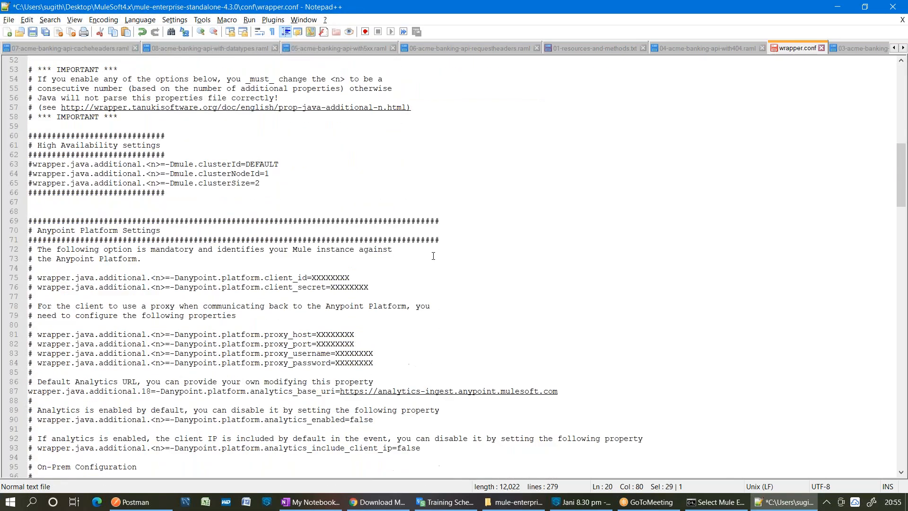
scroll(433, 255, "down", 5)
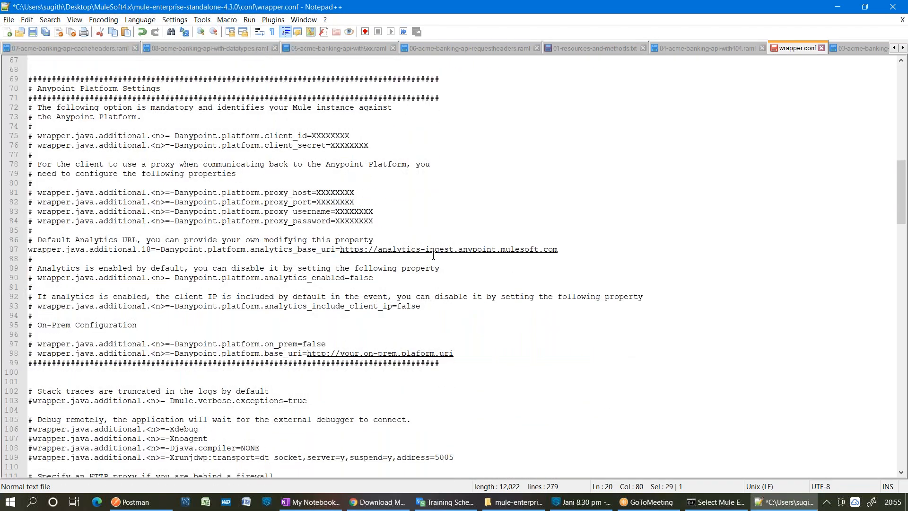
scroll(433, 256, "down", 4)
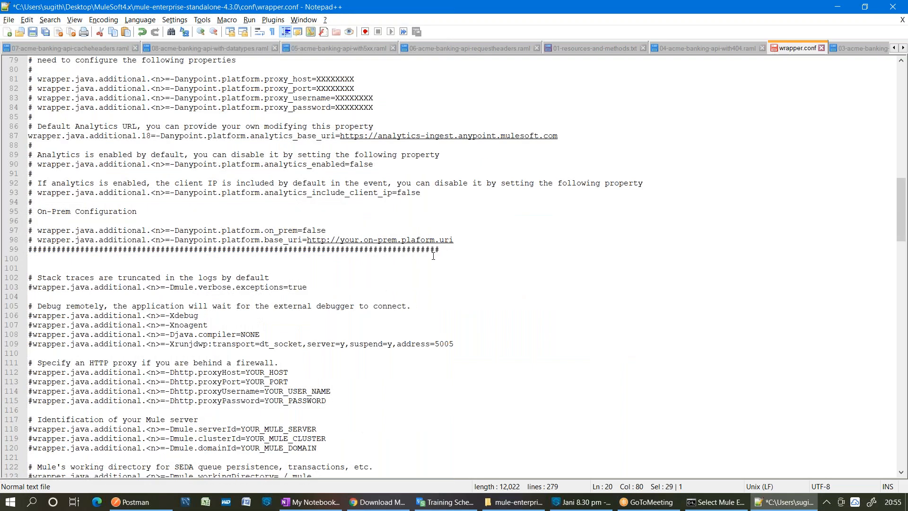
scroll(433, 256, "down", 2)
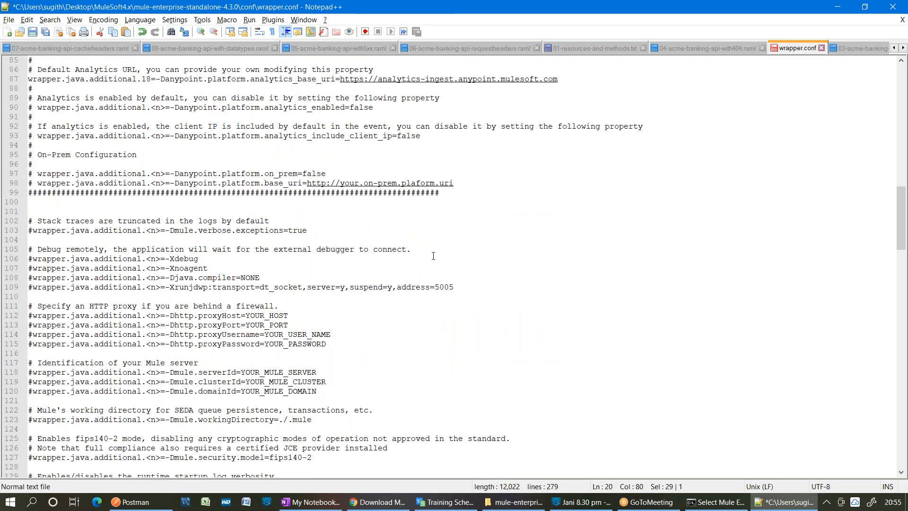
scroll(433, 256, "down", 1)
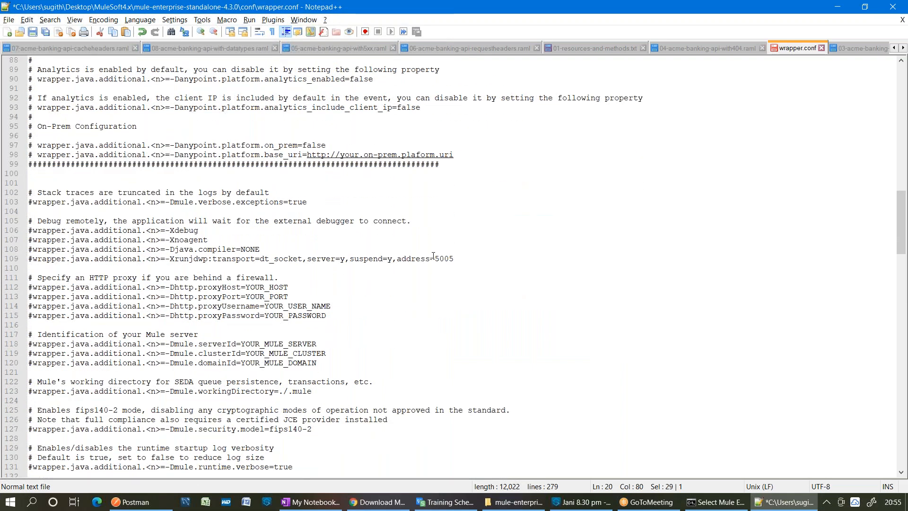
scroll(433, 256, "down", 2)
scroll(433, 255, "down", 7)
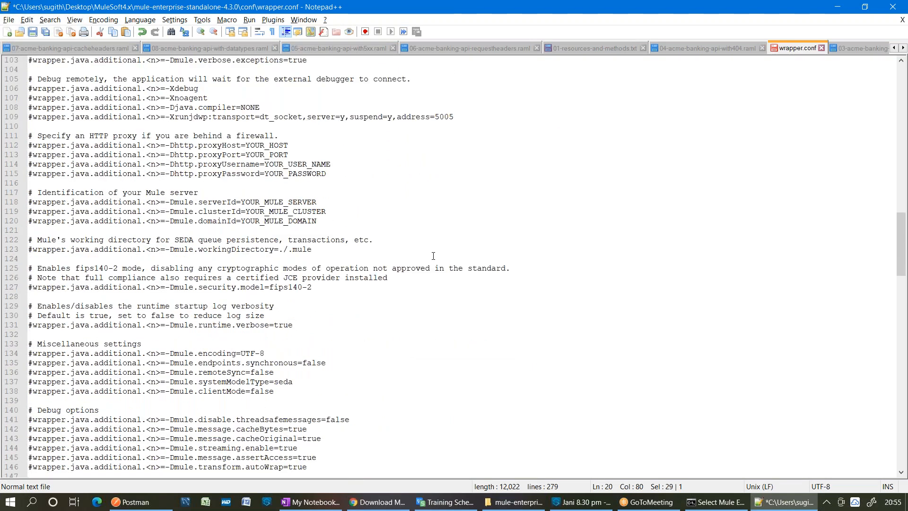
scroll(433, 256, "down", 5)
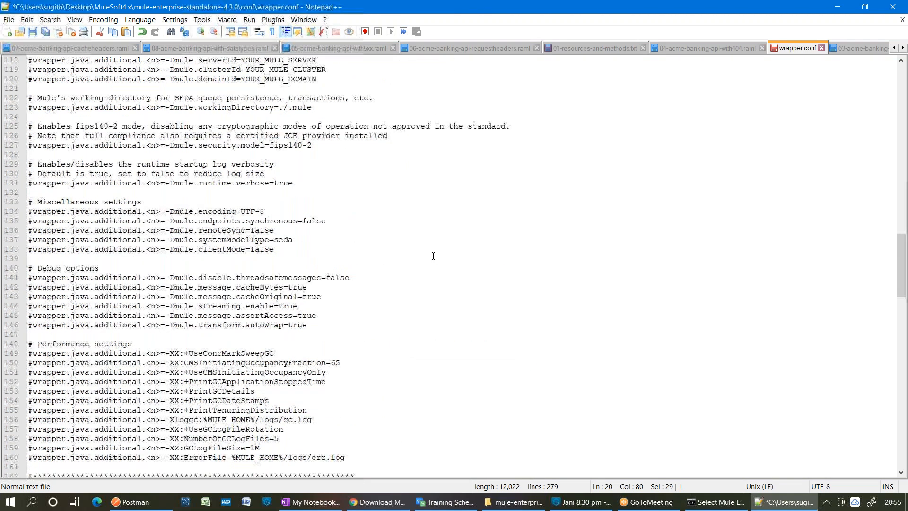
scroll(433, 255, "down", 1)
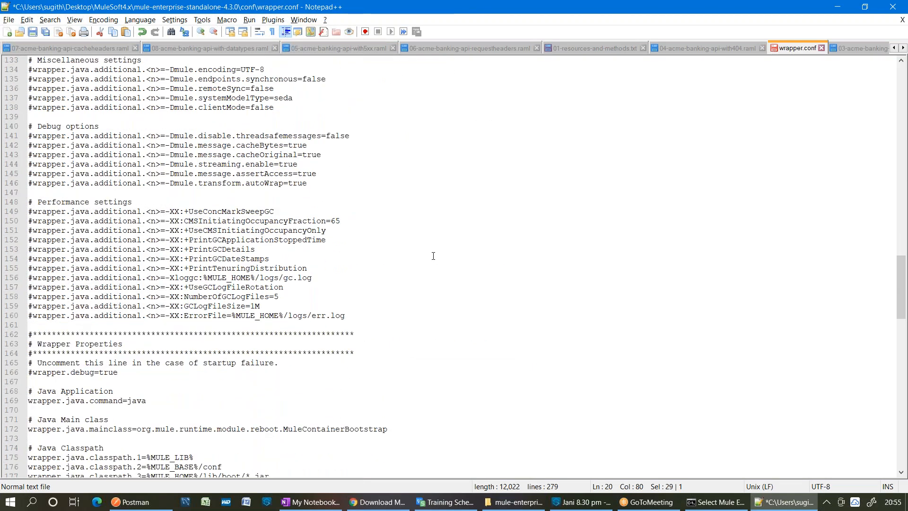
scroll(732, 325, "up", 2)
left_click_drag(889, 307, 877, 102)
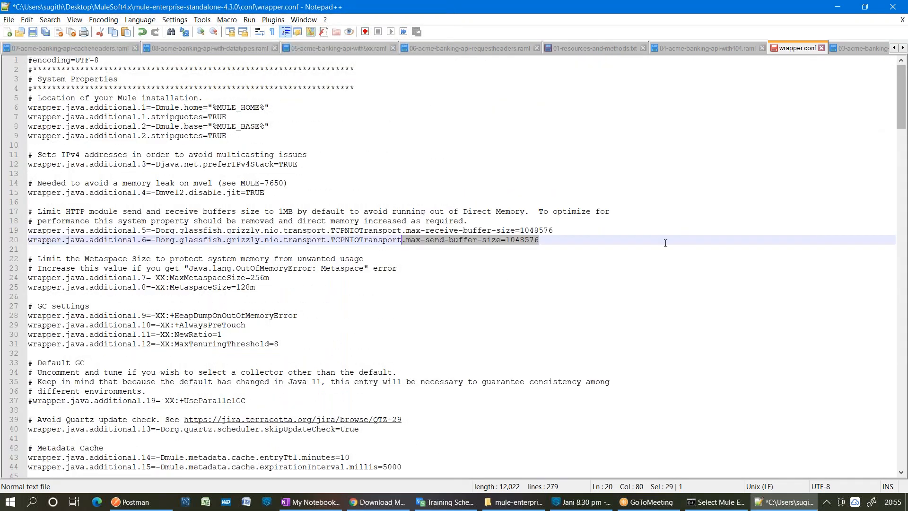
- Review the numbered wrapper.java.additional entries from GC settings to "Disable JMX for log4j" and the IMPORTANT note on consecutive numbering
left_click(592, 307)
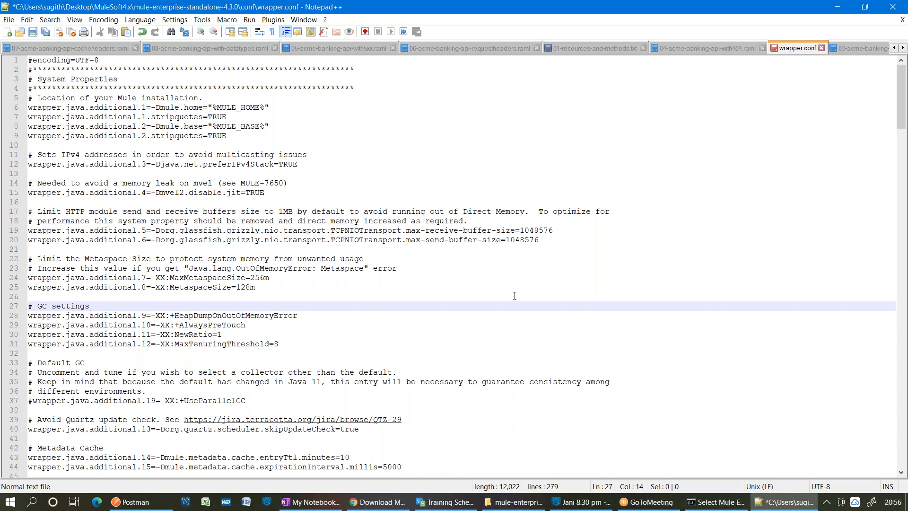
scroll(514, 296, "down", 7)
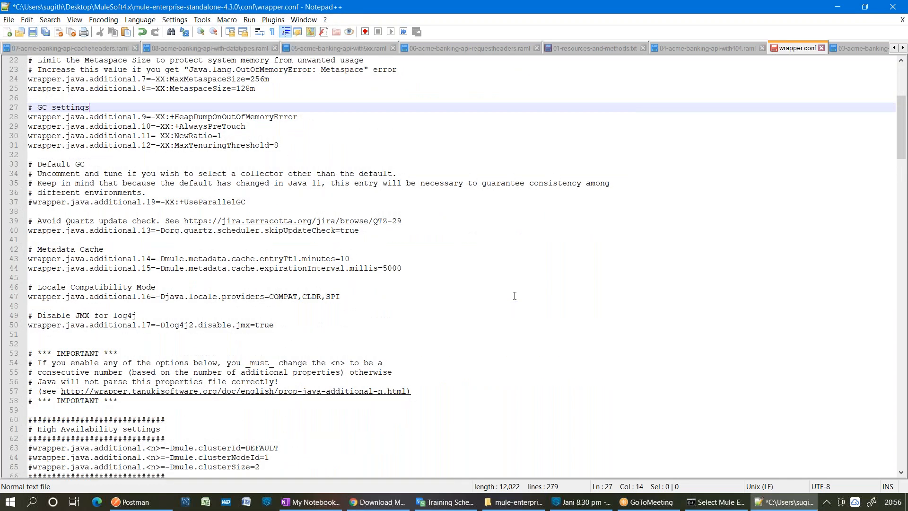
scroll(515, 295, "down", 2)
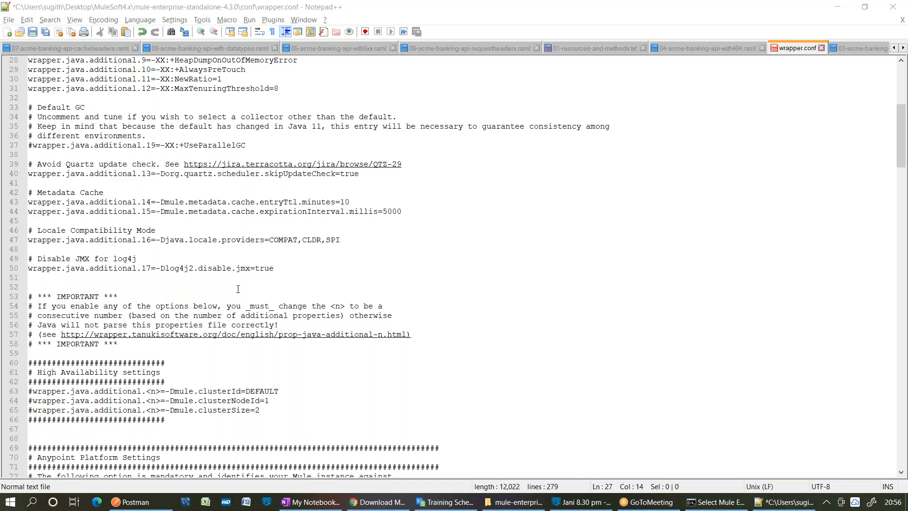
left_click(329, 272)
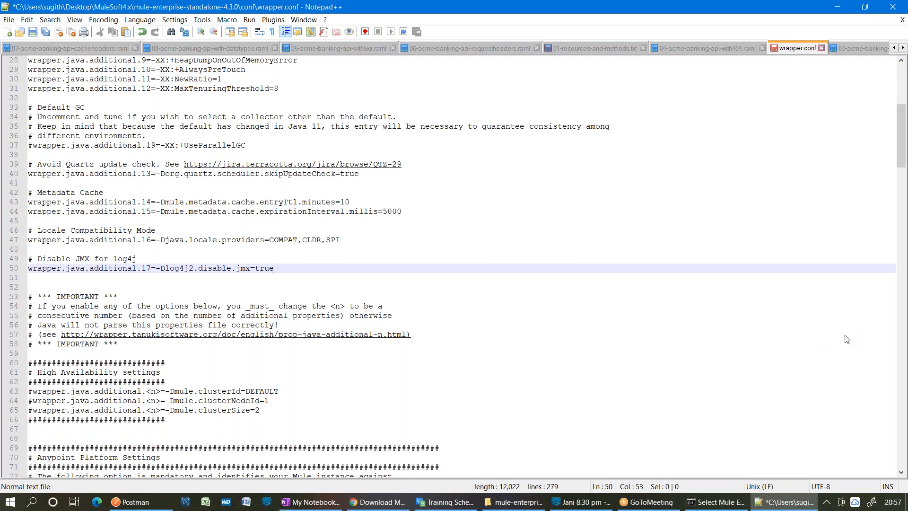
left_click(433, 287)
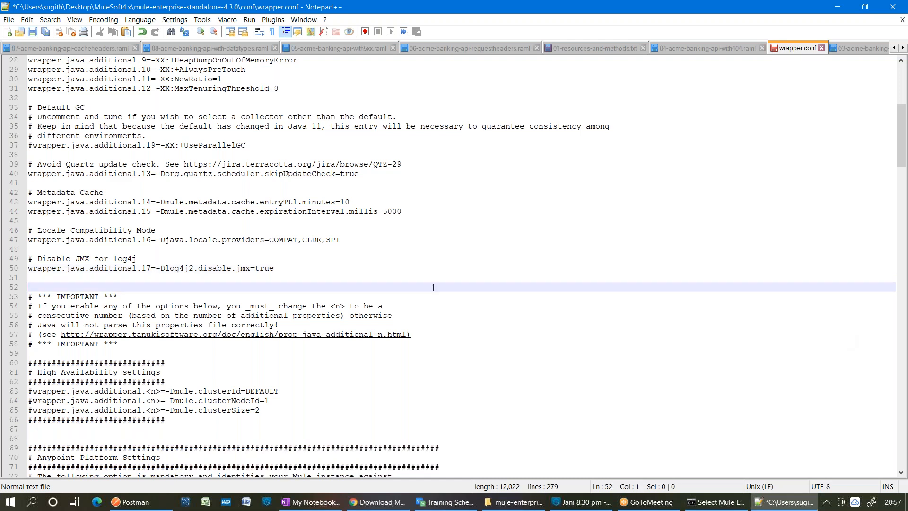
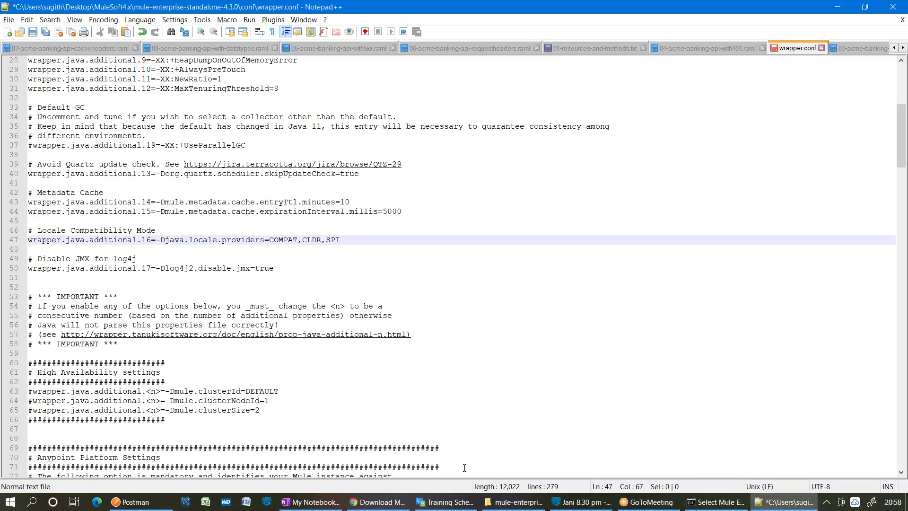
- Switch to OneNote, add a blank page to the 8.30 pm section, and hide the notebook's page list
left_click(309, 502)
left_click(14, 75)
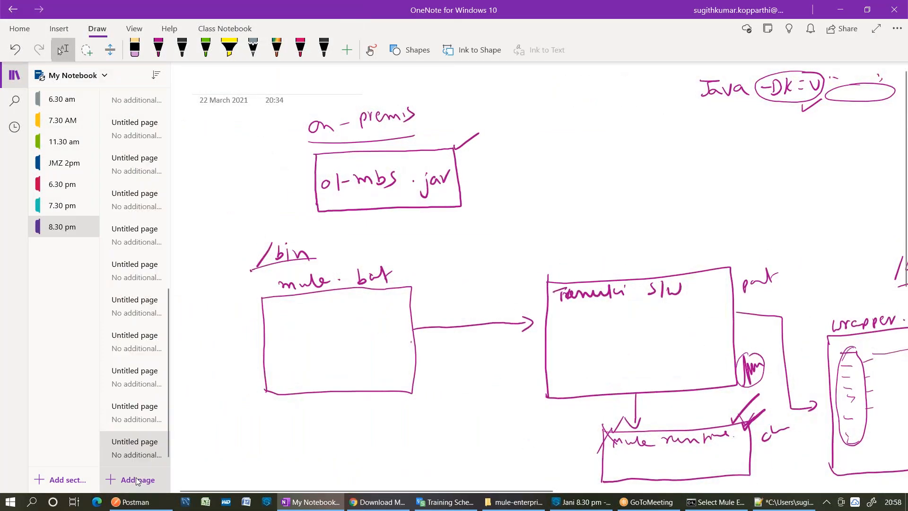
left_click(132, 479)
left_click(11, 78)
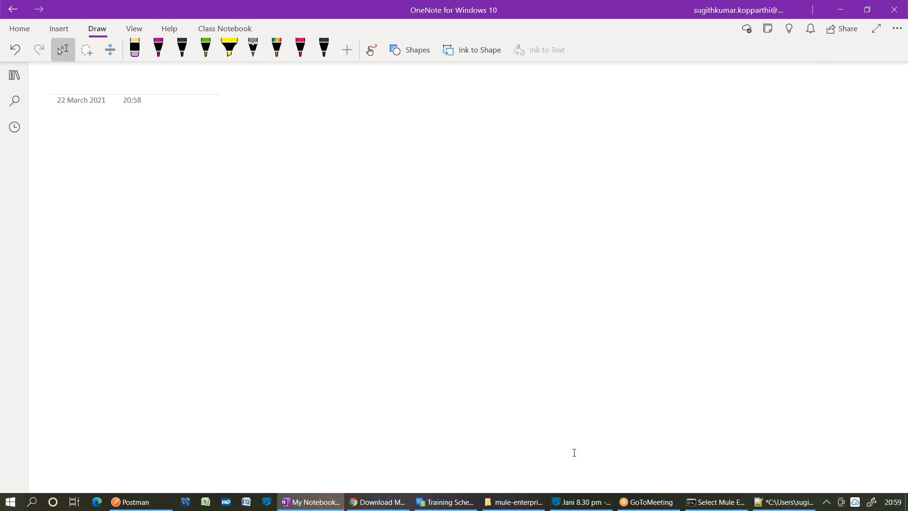
- Show the contents of the bin folder inside mule-enterprise-standalone-4.3.0 in File Explorer, and minimize the window
left_click(371, 503)
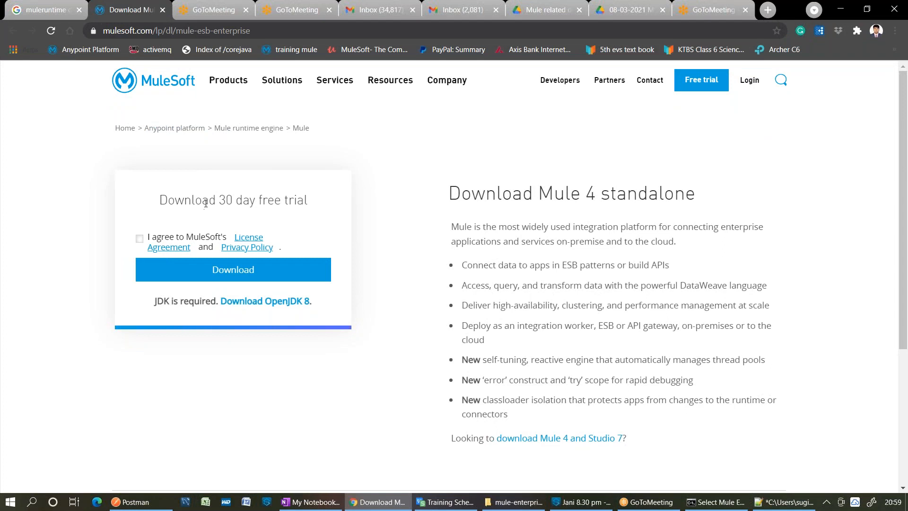
left_click(524, 504)
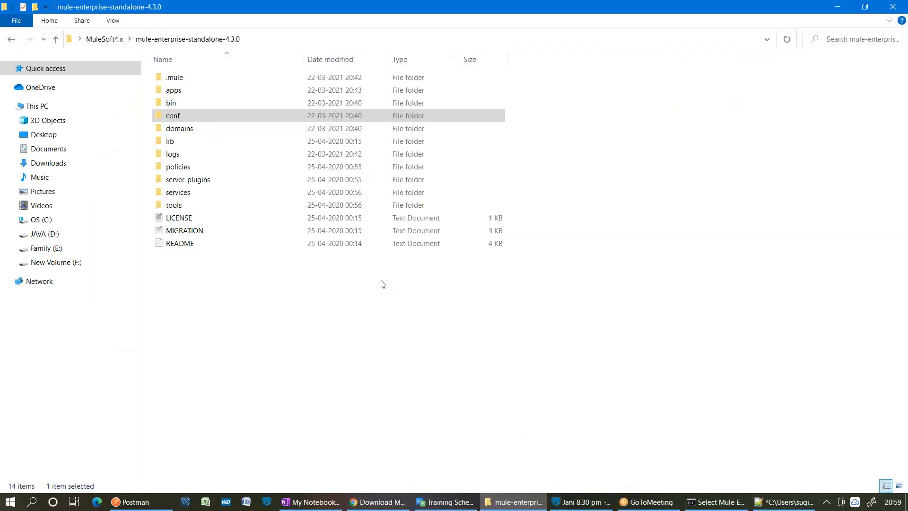
double_click(196, 102)
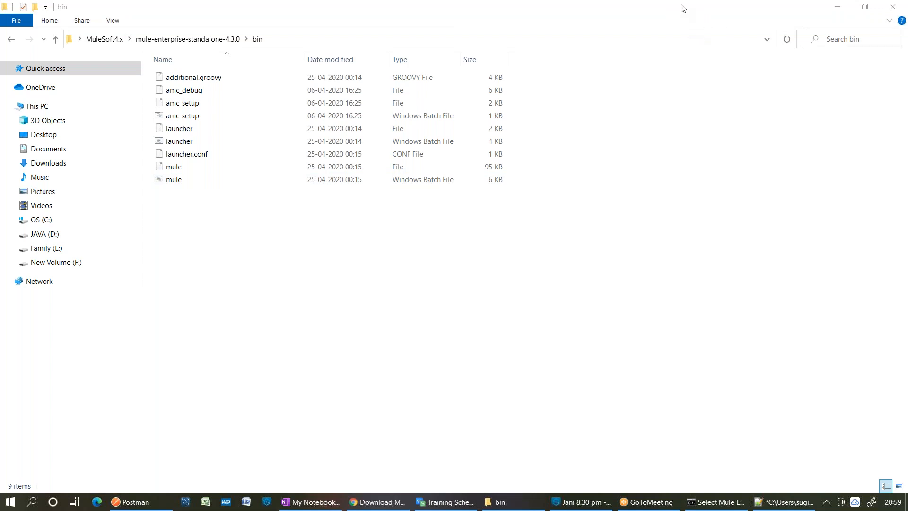
left_click(487, 229)
left_click(837, 7)
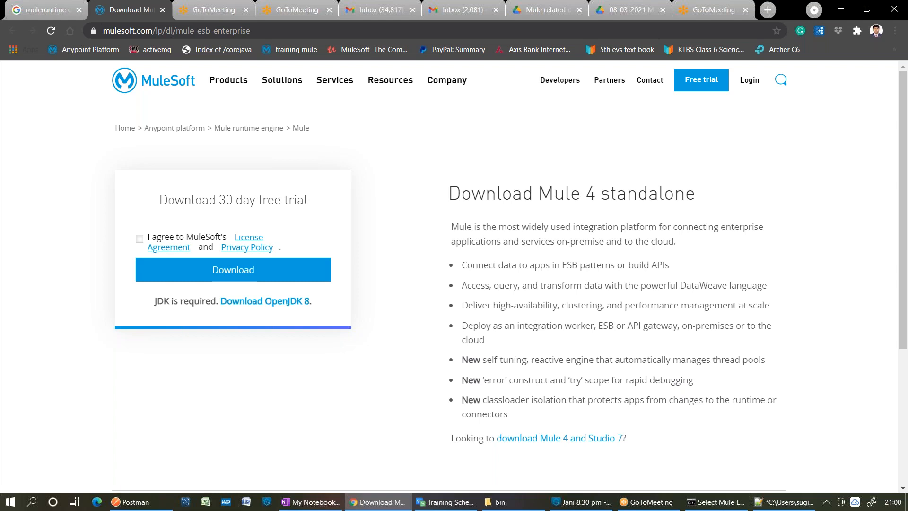
- Switch back to wrapper.conf in Notepad++ and review the Mule home and base properties at the beginning of the file
left_click(783, 502)
left_click(628, 307)
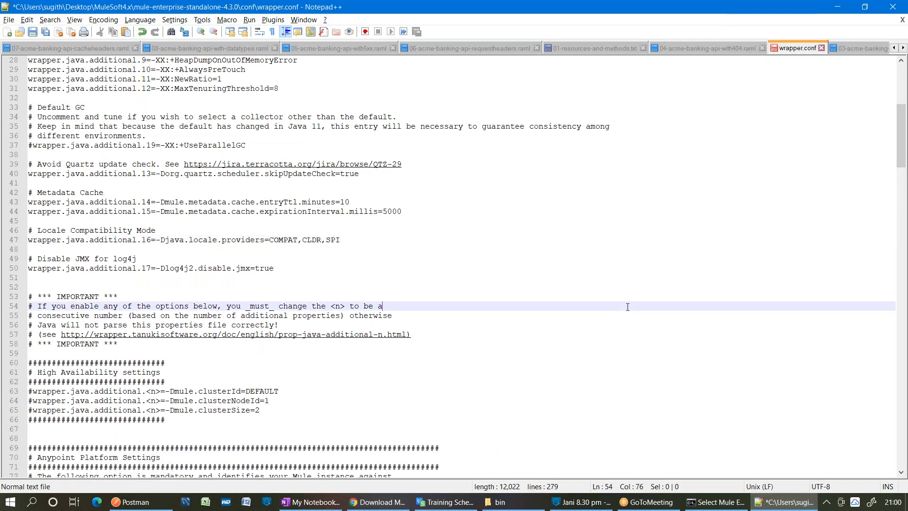
scroll(629, 315, "up", 9)
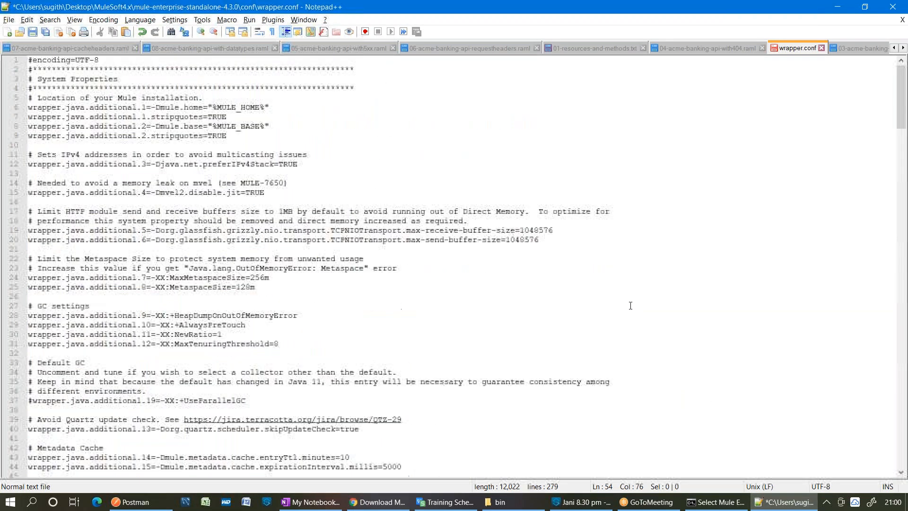
scroll(630, 324, "down", 1)
scroll(630, 324, "up", 1)
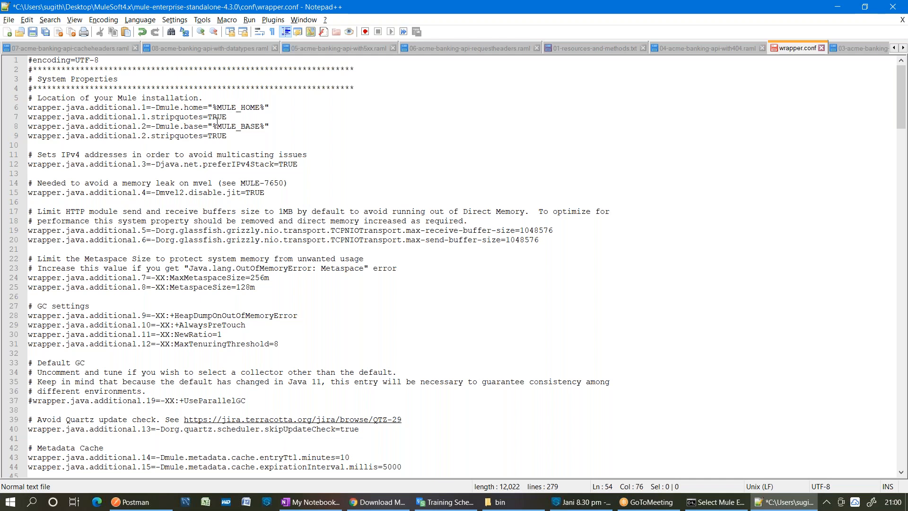
- Look over the first system properties in wrapper.conf once more and minimize Notepad++
scroll(218, 120, "down", 1)
scroll(217, 121, "up", 1)
left_click(465, 203)
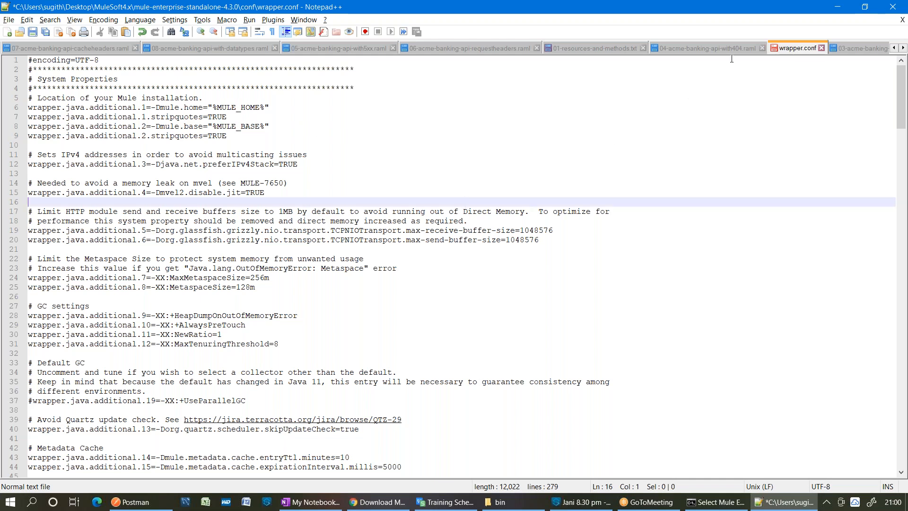
left_click(837, 7)
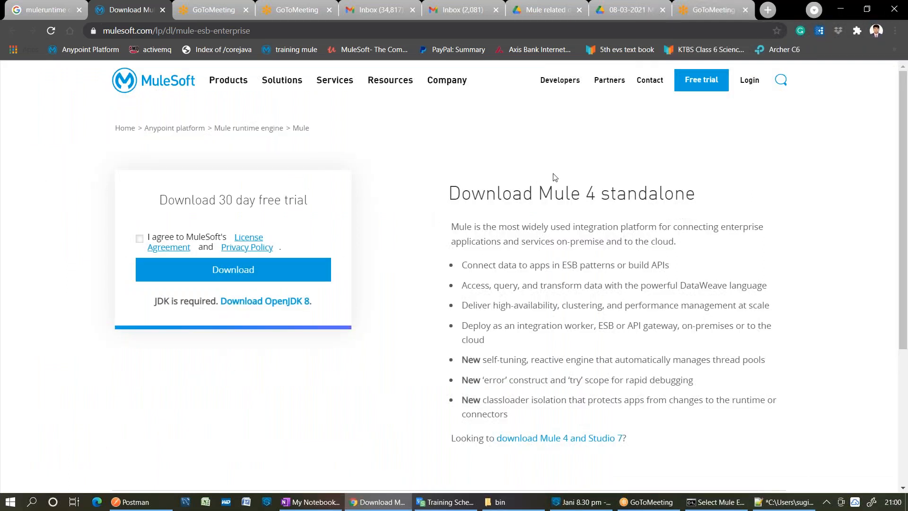
- Switch to OneNote, open the last blank page of the 8.30 pm section, and hide the notebook's page list
left_click(333, 502)
left_click(22, 83)
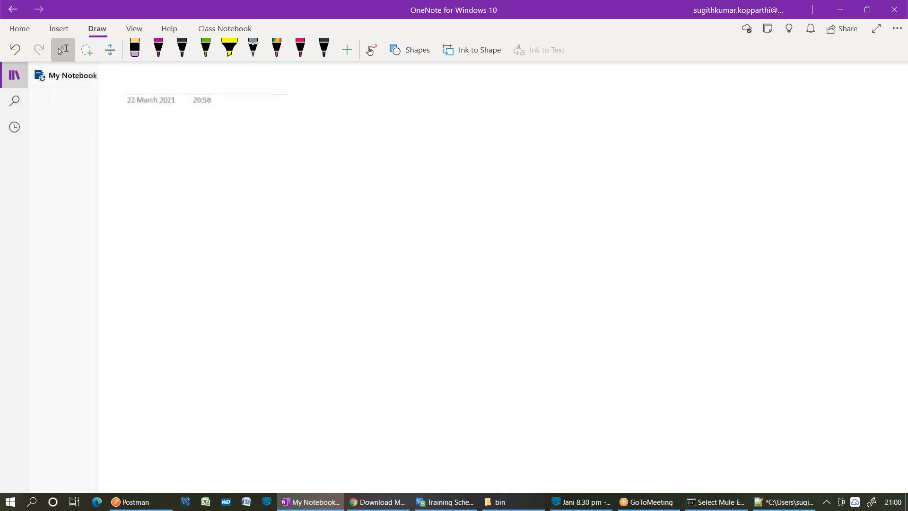
left_click(15, 70)
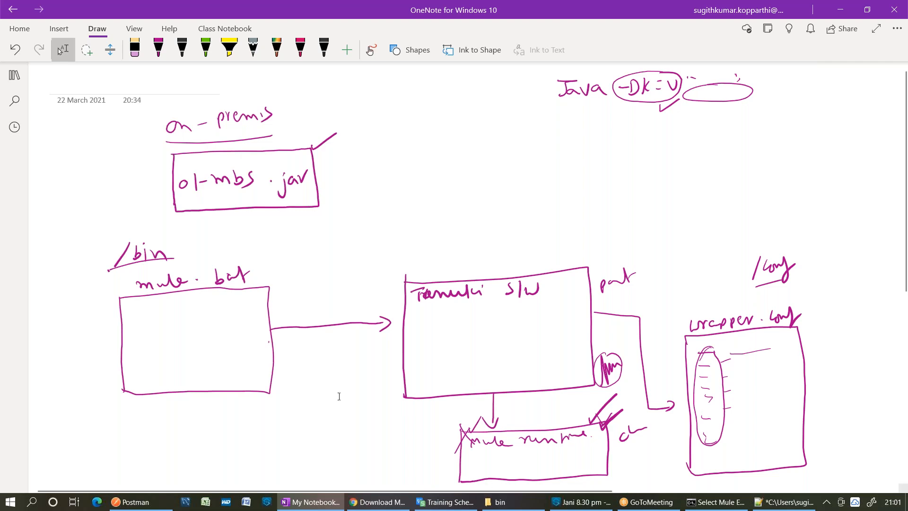
left_click(15, 74)
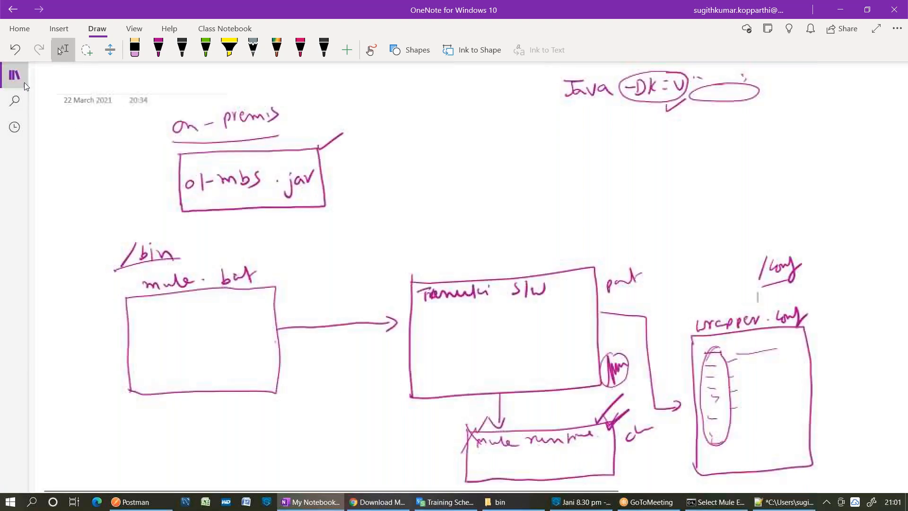
left_click(140, 440)
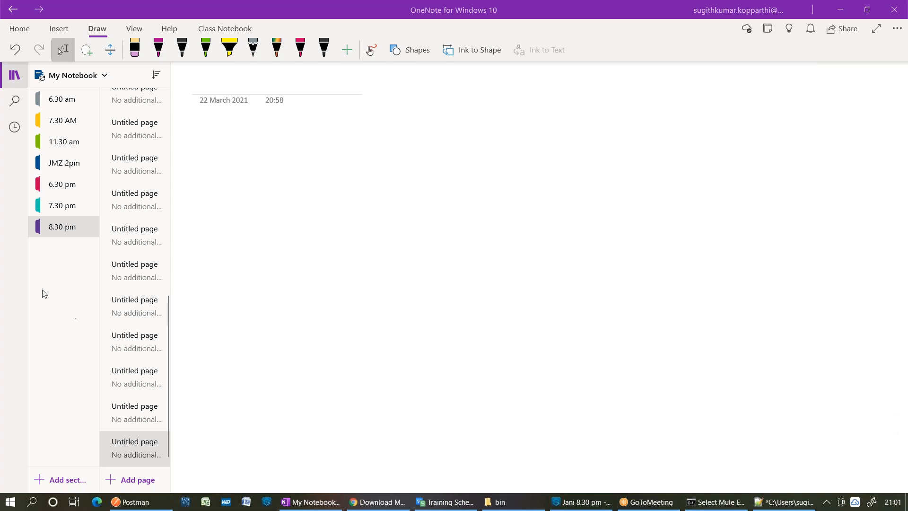
left_click(15, 76)
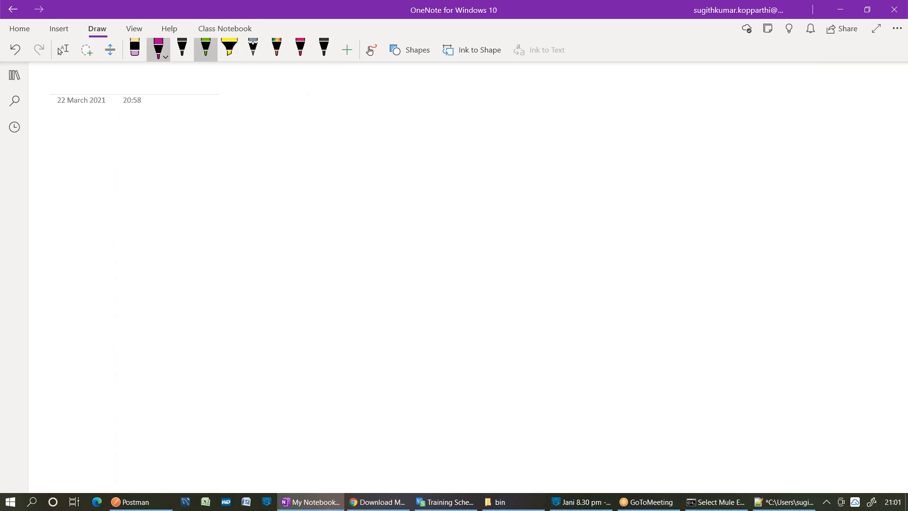
- Handwrite the heading "Hybrid" near the top of the blank page with the magenta pen and underline it
left_click_drag(409, 114, 410, 136)
mouse_move(415, 114)
left_mouse_down()
mouse_move(416, 134)
mouse_move(424, 121)
left_mouse_up()
mouse_move(424, 122)
left_mouse_down()
mouse_move(426, 137)
mouse_move(447, 124)
mouse_move(472, 127)
left_mouse_up()
left_click_drag(479, 108, 484, 128)
left_click_drag(404, 150, 505, 145)
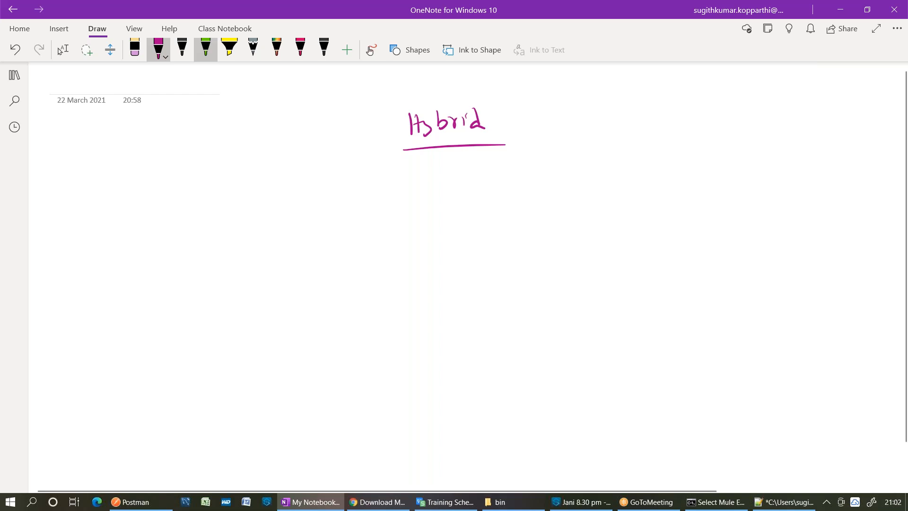
- Draw a large rectangle below the Hybrid heading and label it "BLR" above its upper edge
left_click_drag(216, 231, 217, 407)
mouse_move(216, 231)
left_mouse_down()
mouse_move(486, 225)
mouse_move(496, 343)
mouse_move(464, 403)
mouse_move(217, 407)
left_mouse_up()
left_click_drag(434, 212, 434, 226)
left_click_drag(432, 211, 433, 226)
mouse_move(445, 209)
left_mouse_down()
mouse_move(450, 224)
mouse_move(464, 208)
left_mouse_up()
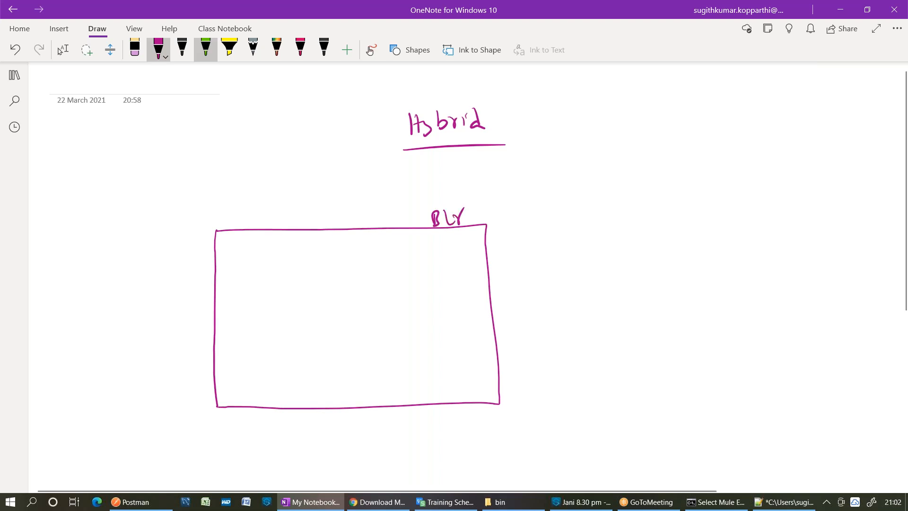
- Draw a circle inside the BLR rectangle and write "4.3" below it
mouse_move(308, 275)
left_mouse_down()
mouse_move(370, 314)
mouse_move(326, 269)
mouse_move(309, 273)
left_mouse_up()
left_click_drag(306, 354, 314, 364)
mouse_move(311, 358)
left_mouse_down()
mouse_move(311, 367)
mouse_move(332, 368)
left_mouse_up()
left_click(322, 361)
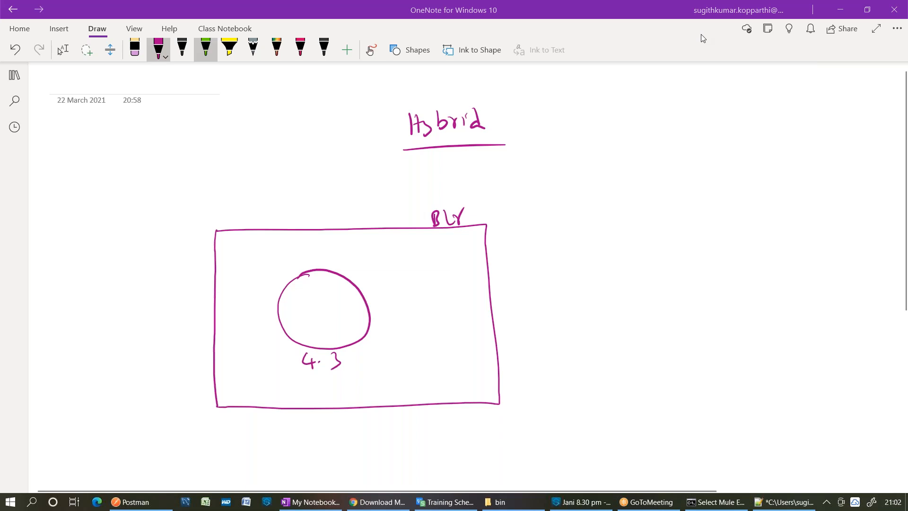
- Draw two small boxes labelled "DL" and "Che" with curly braces beside each, and circle the braces next to DL
mouse_move(677, 124)
left_mouse_down()
mouse_move(676, 187)
mouse_move(701, 183)
mouse_move(640, 189)
left_mouse_up()
left_click_drag(654, 156, 662, 181)
left_click_drag(728, 107, 736, 117)
left_click_drag(740, 110, 754, 114)
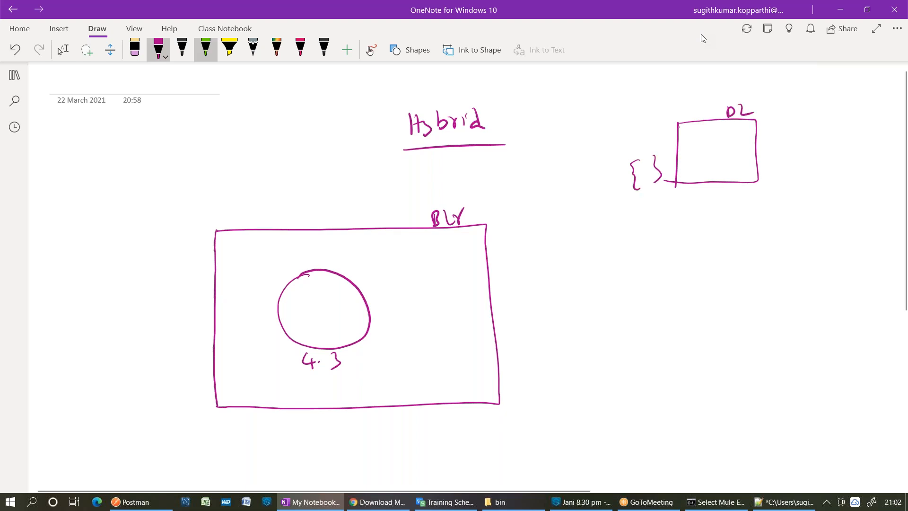
mouse_move(689, 352)
left_mouse_down()
mouse_move(692, 406)
mouse_move(704, 351)
mouse_move(773, 402)
mouse_move(697, 412)
left_mouse_up()
left_click_drag(744, 332, 744, 341)
mouse_move(746, 331)
left_mouse_down()
mouse_move(752, 341)
mouse_move(771, 337)
left_mouse_up()
mouse_move(654, 402)
left_mouse_down()
mouse_move(662, 422)
mouse_move(678, 421)
left_mouse_up()
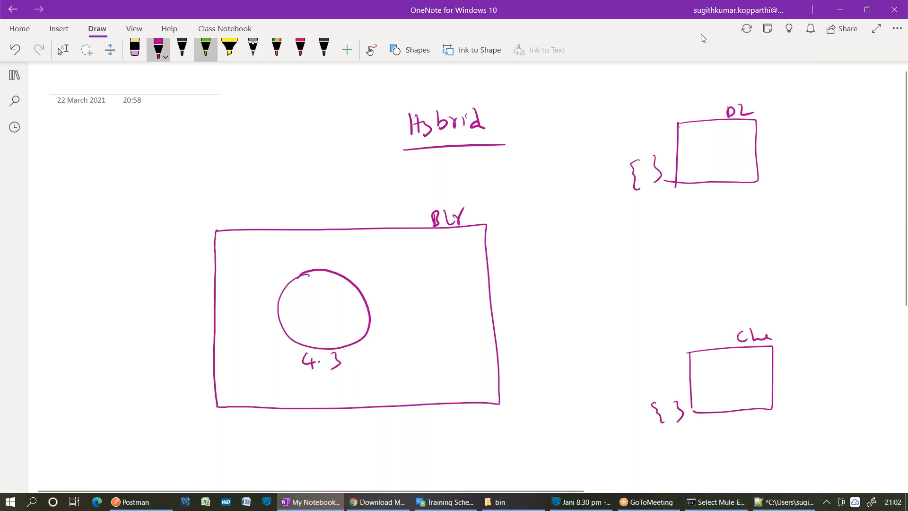
left_click_drag(644, 150, 658, 158)
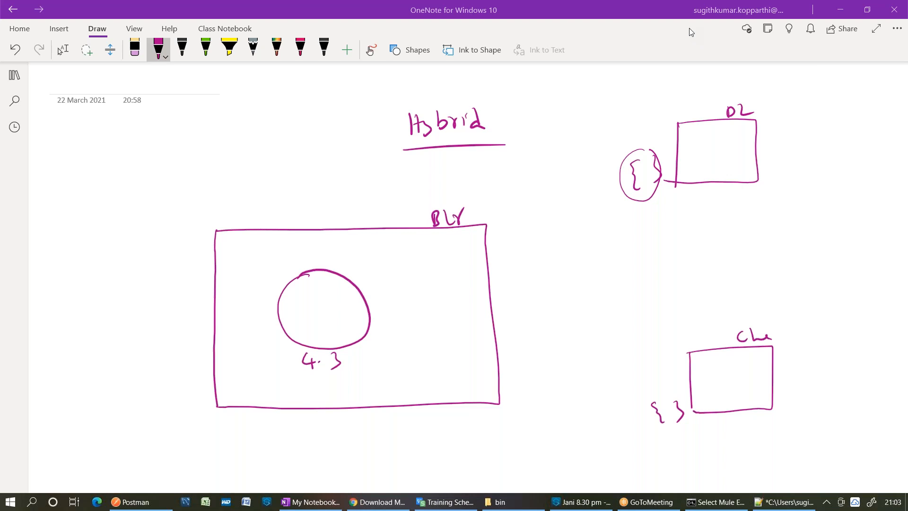
- Draw a box labelled "Runtime manager" under the heading and enclose it in an outer box labelled "Anypoint platform"
left_click_drag(493, 149, 493, 187)
mouse_move(492, 150)
left_mouse_down()
mouse_move(561, 147)
mouse_move(587, 183)
mouse_move(494, 188)
left_mouse_up()
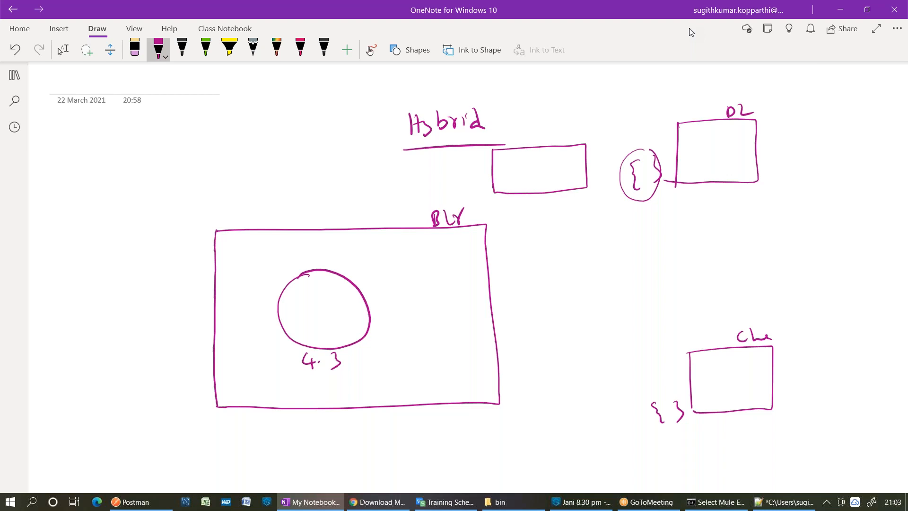
left_click_drag(497, 154, 597, 149)
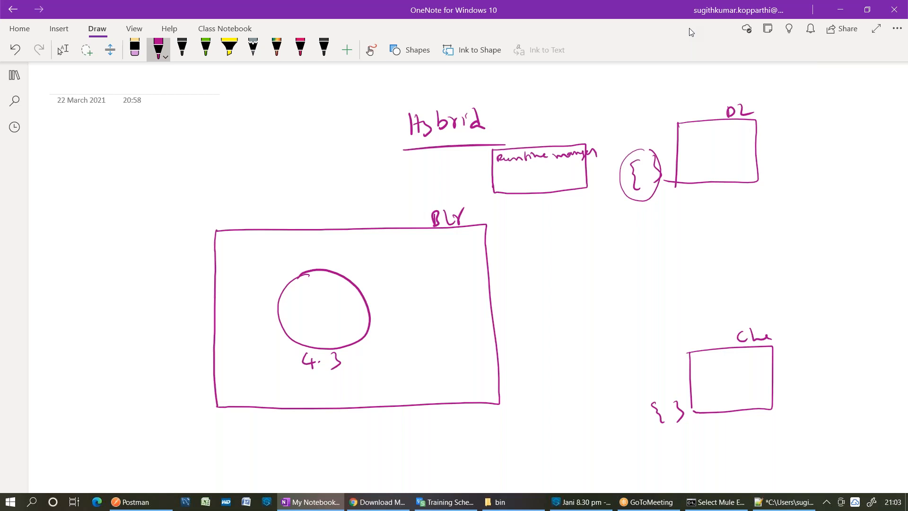
mouse_move(482, 141)
left_mouse_down()
mouse_move(604, 136)
mouse_move(615, 197)
mouse_move(547, 206)
mouse_move(483, 208)
mouse_move(478, 143)
mouse_move(544, 126)
mouse_move(549, 138)
mouse_move(561, 129)
mouse_move(568, 137)
mouse_move(591, 119)
mouse_move(632, 122)
left_mouse_up()
mouse_move(636, 106)
left_mouse_down()
mouse_move(637, 120)
mouse_move(639, 108)
left_mouse_up()
mouse_move(641, 115)
left_mouse_down()
mouse_move(644, 98)
mouse_move(649, 105)
left_mouse_up()
left_click_drag(648, 111, 663, 103)
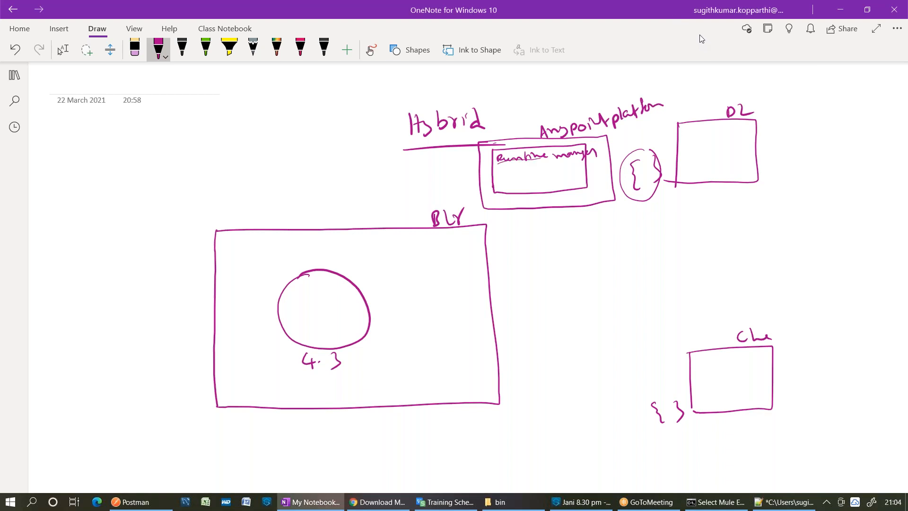
- Underline the Runtime manager label, and circle and tick the Anypoint platform label
left_click_drag(559, 163, 584, 159)
mouse_move(553, 115)
left_mouse_down()
mouse_move(539, 121)
mouse_move(541, 137)
mouse_move(586, 139)
mouse_move(643, 124)
mouse_move(665, 100)
mouse_move(652, 89)
mouse_move(546, 117)
left_mouse_up()
left_click_drag(656, 93, 670, 79)
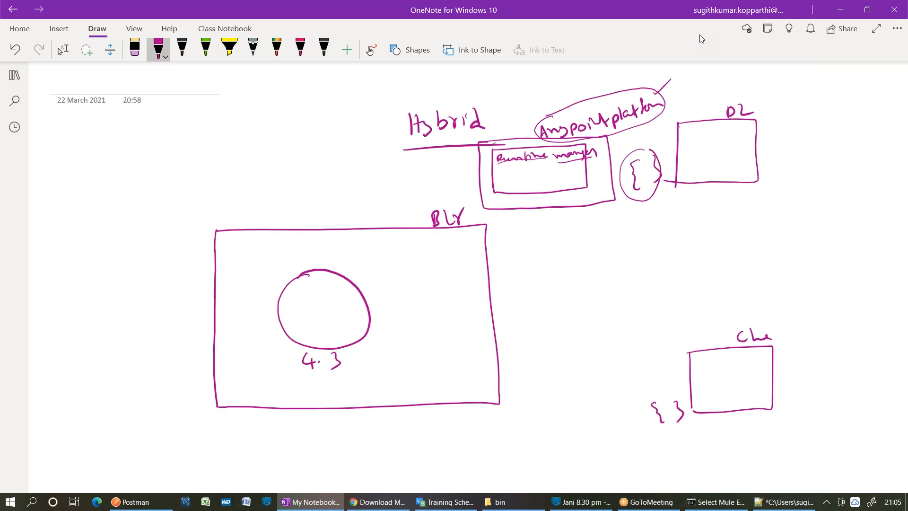
- Caption the BLR box as local, draw an arrow from the 4.3 circle to a named entry in Runtime manager, and add a tick
mouse_move(278, 210)
left_mouse_down()
mouse_move(277, 220)
mouse_move(296, 228)
mouse_move(315, 210)
mouse_move(336, 223)
mouse_move(390, 213)
left_mouse_up()
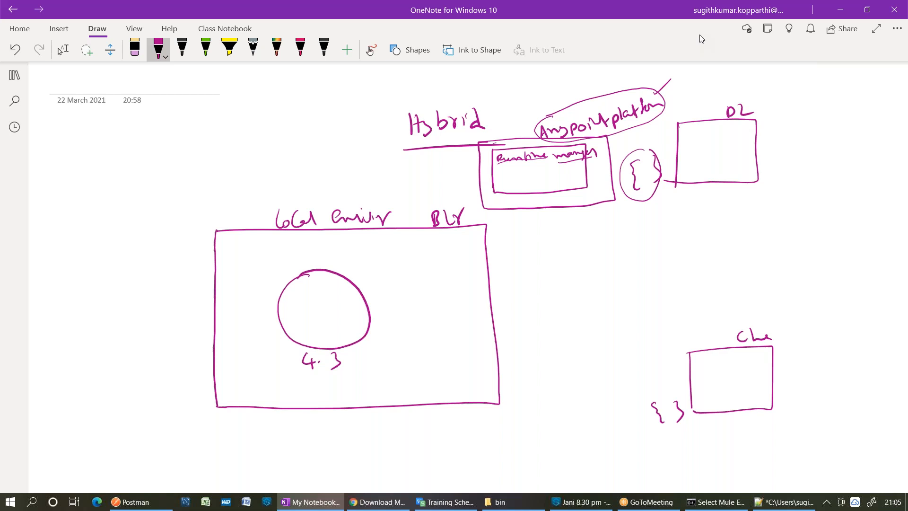
mouse_move(360, 287)
left_mouse_down()
mouse_move(475, 182)
mouse_move(536, 177)
left_mouse_up()
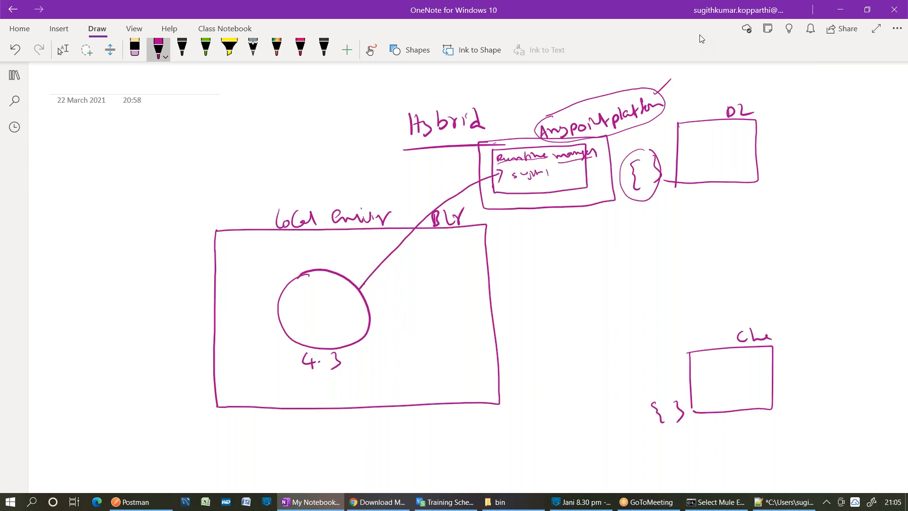
left_click_drag(520, 136, 535, 125)
- Check the bin folder of mule-enterprise-standalone-4.3.0 in File Explorer and return to the OneNote drawing
left_click(500, 502)
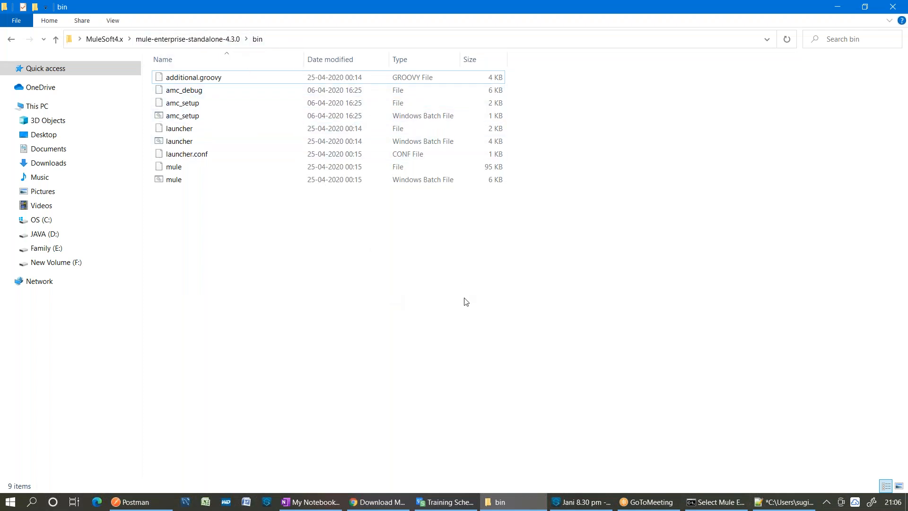
left_click(504, 499)
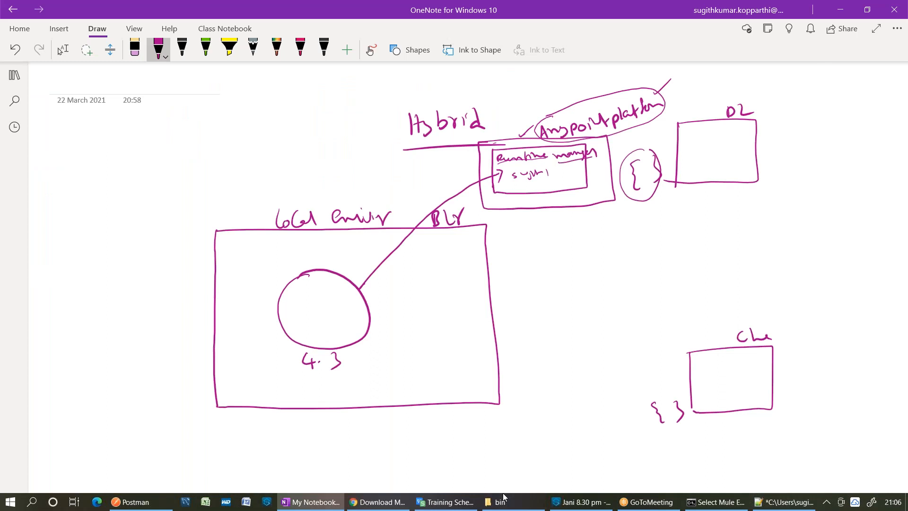
- Retrace the arrow from the 4.3 circle to Runtime manager and draw a curve connecting the DL box to Runtime manager
mouse_move(360, 285)
left_mouse_down()
mouse_move(410, 227)
mouse_move(456, 190)
mouse_move(497, 175)
left_mouse_up()
left_click_drag(659, 154, 676, 158)
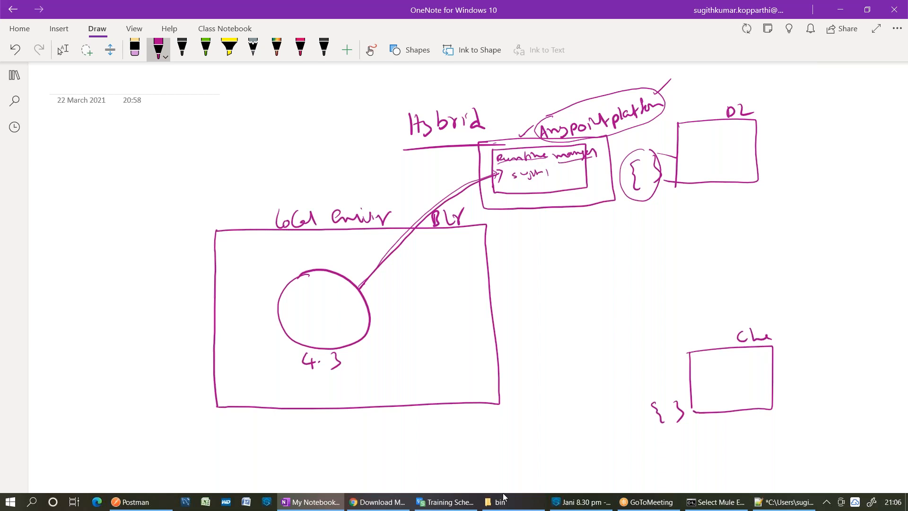
mouse_move(676, 175)
left_mouse_down()
mouse_move(621, 181)
mouse_move(576, 159)
left_mouse_up()
- Draw a second circle labelled "4.2" in the BLR box, link it to a second entry in Runtime manager, and tick both entries
mouse_move(416, 284)
left_mouse_down()
mouse_move(404, 286)
mouse_move(442, 273)
mouse_move(419, 275)
left_mouse_up()
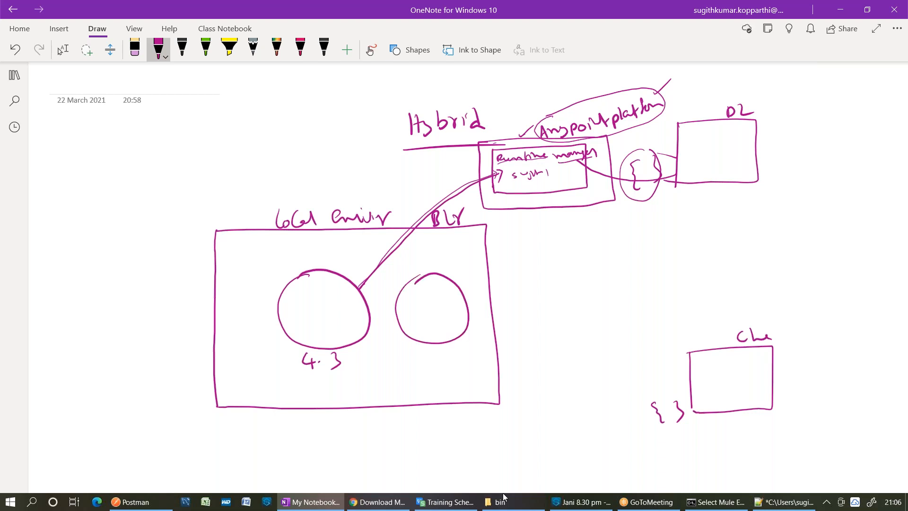
left_click_drag(448, 276, 496, 194)
mouse_move(514, 151)
left_mouse_down()
mouse_move(494, 157)
mouse_move(543, 161)
left_mouse_up()
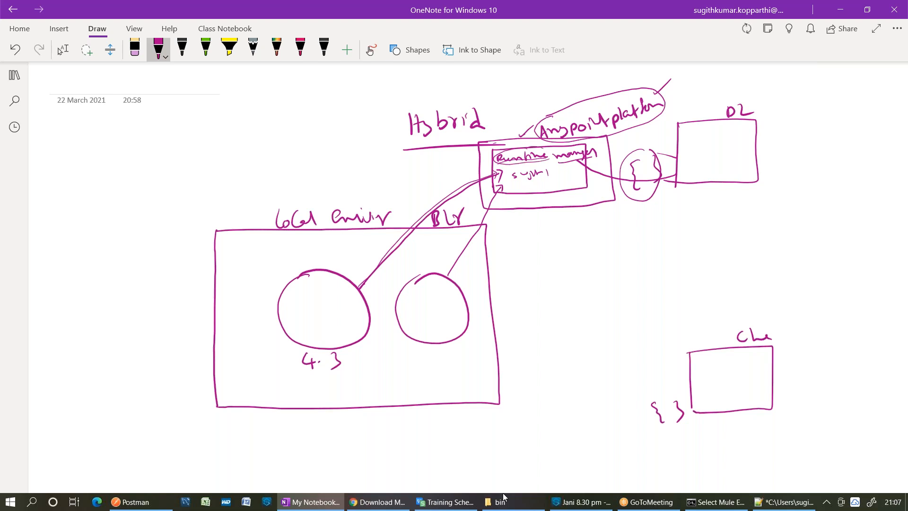
left_click_drag(520, 188, 533, 185)
left_click_drag(553, 174, 563, 168)
left_click_drag(555, 183, 565, 177)
left_click_drag(423, 344, 431, 354)
mouse_move(428, 351)
left_mouse_down()
mouse_move(430, 361)
mouse_move(451, 351)
left_mouse_up()
left_click(434, 357)
- Draw thick arrows from DL and Che through Runtime manager to the 4.2 and 4.3 circles, re-tick Anypoint platform, and leave drawing mode
left_click_drag(607, 145, 616, 141)
left_click_drag(443, 262, 436, 272)
mouse_move(675, 183)
left_mouse_down()
mouse_move(676, 196)
mouse_move(650, 216)
mouse_move(624, 219)
mouse_move(592, 205)
mouse_move(573, 178)
mouse_move(462, 290)
mouse_move(471, 293)
left_mouse_up()
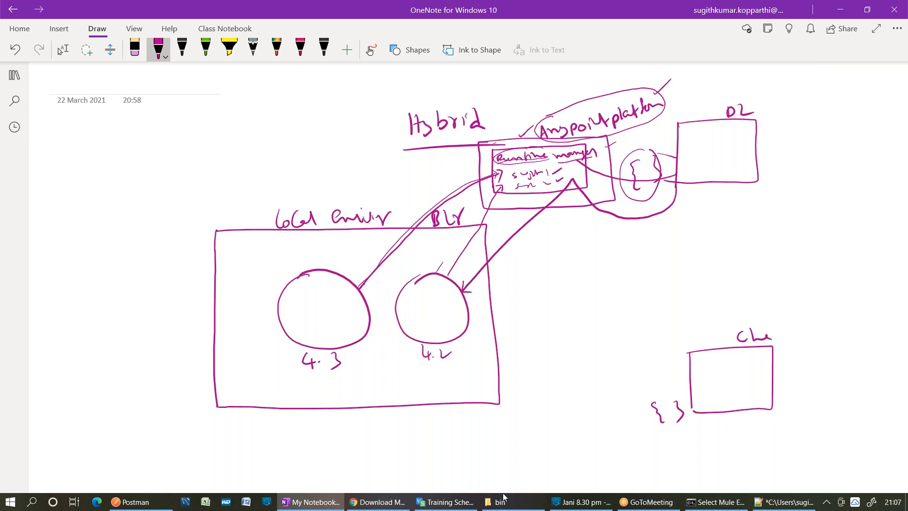
mouse_move(688, 357)
left_mouse_down()
mouse_move(544, 188)
mouse_move(374, 303)
mouse_move(389, 305)
left_mouse_up()
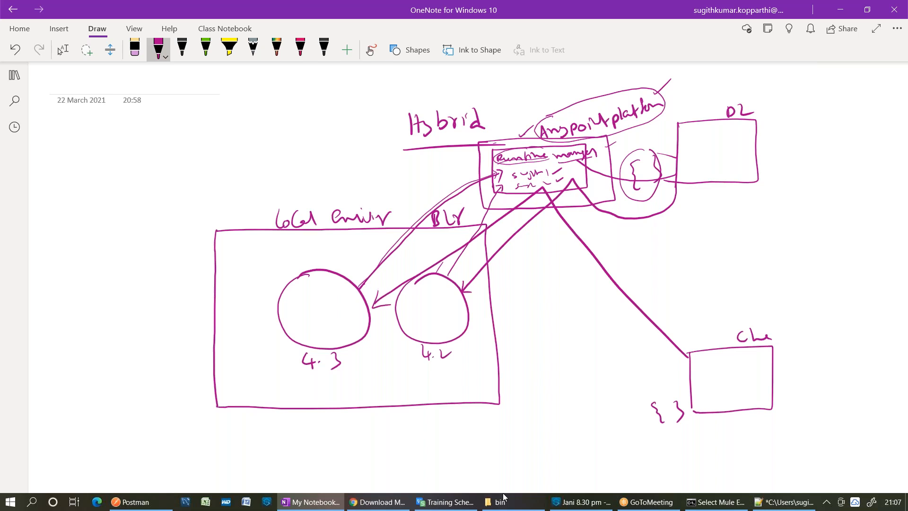
mouse_move(650, 94)
left_mouse_down()
mouse_move(676, 71)
mouse_move(666, 81)
left_mouse_up()
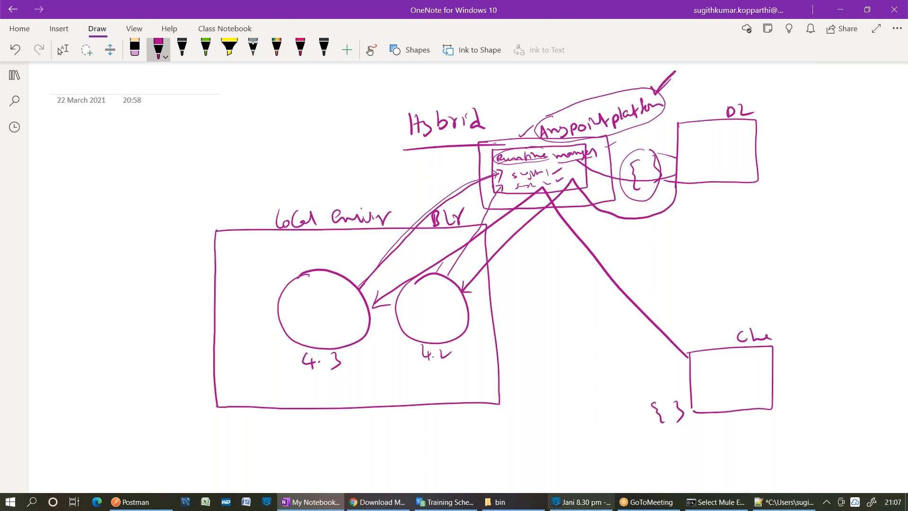
left_click(60, 51)
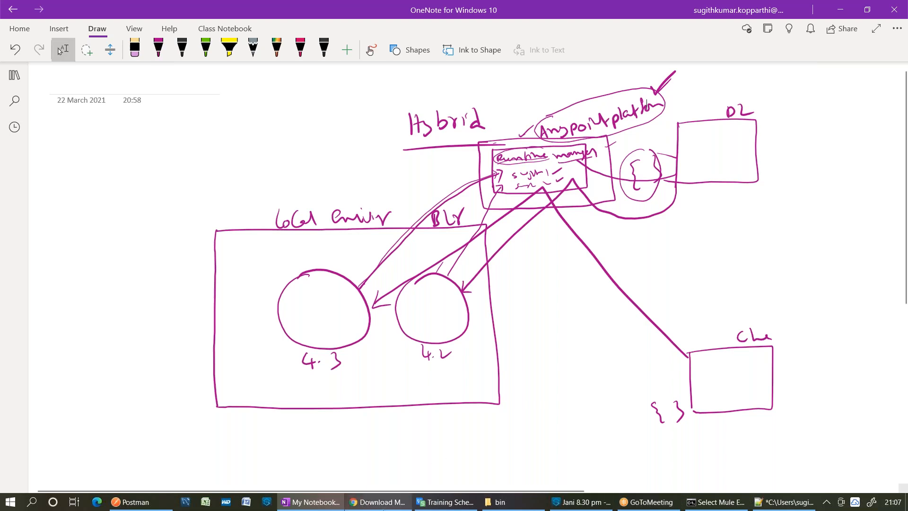
- Switch to Chrome, go to anypoint.mulesoft.com, and open the Anypoint Platform sign-up form
left_click(383, 506)
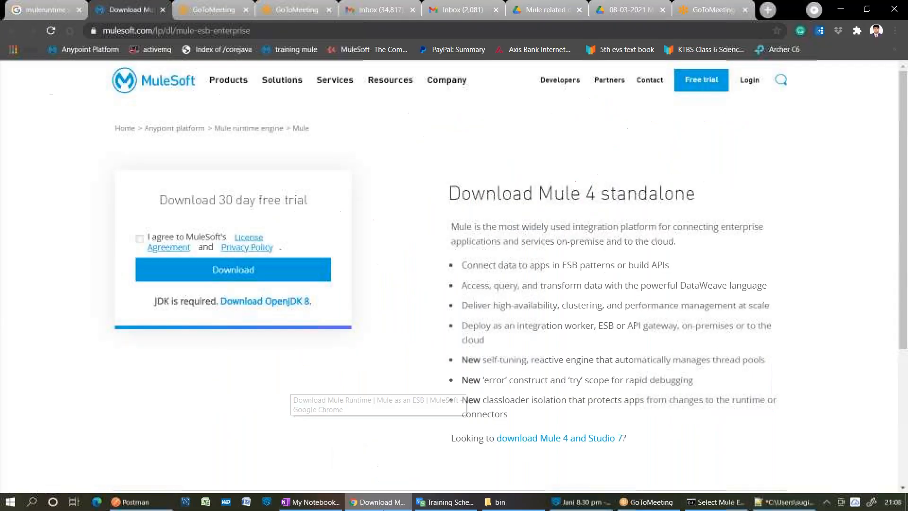
left_click(289, 30)
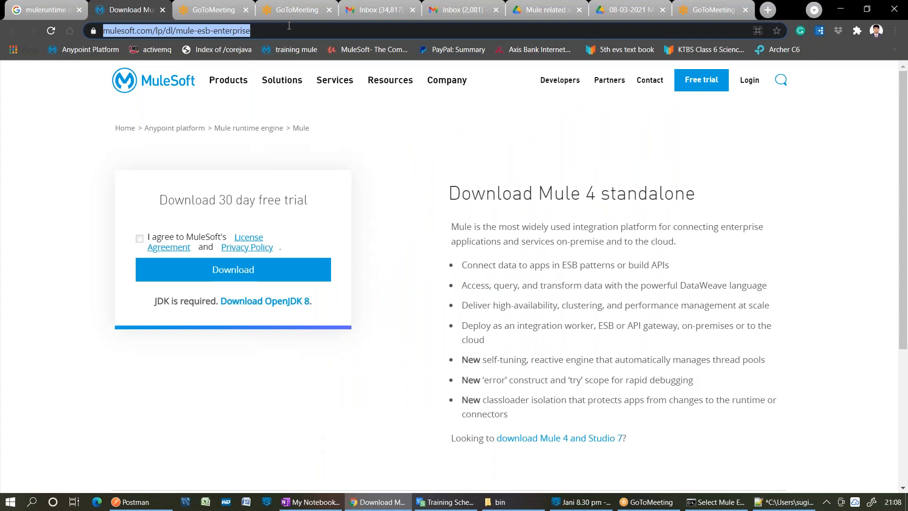
type("anypoin")
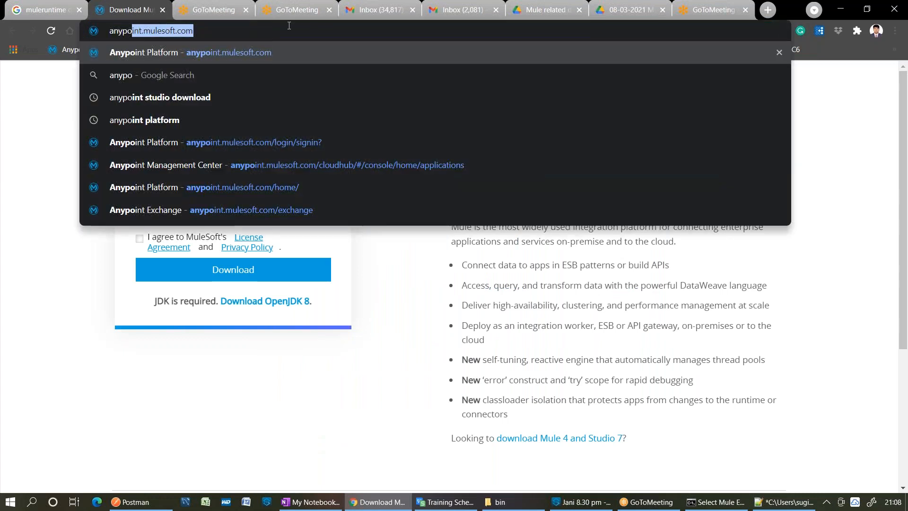
type("t.mulesoft.com")
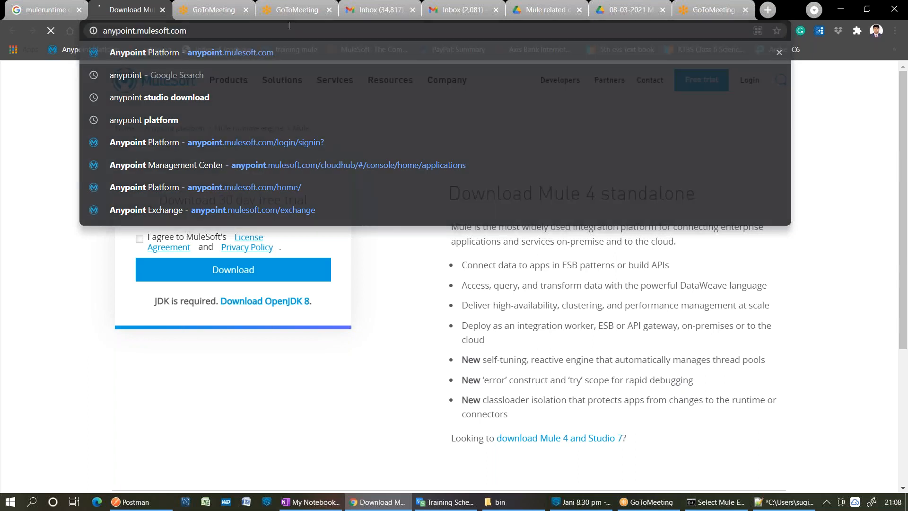
key("Return")
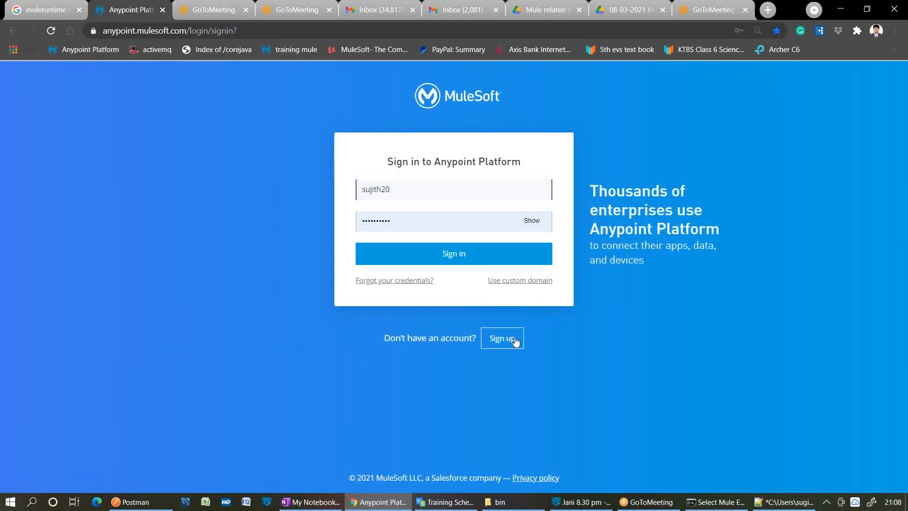
left_click(502, 337)
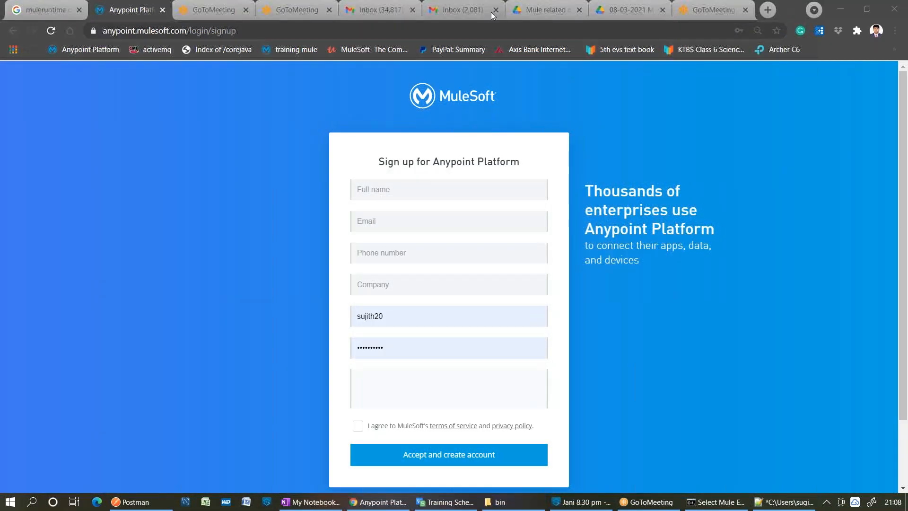
left_click(480, 31)
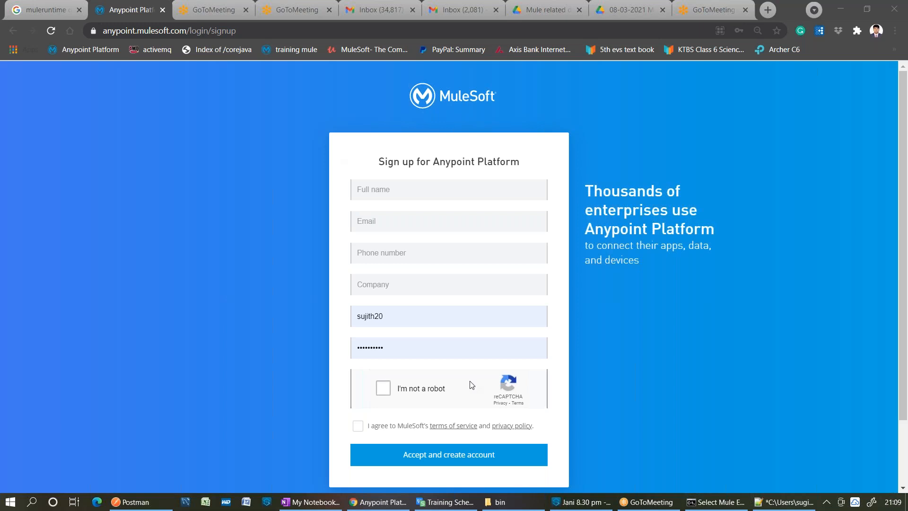
- Leave the sign-up form for the existing-account login and sign in to Anypoint Platform with the saved credentials
scroll(490, 420, "down", 2)
left_click(501, 440)
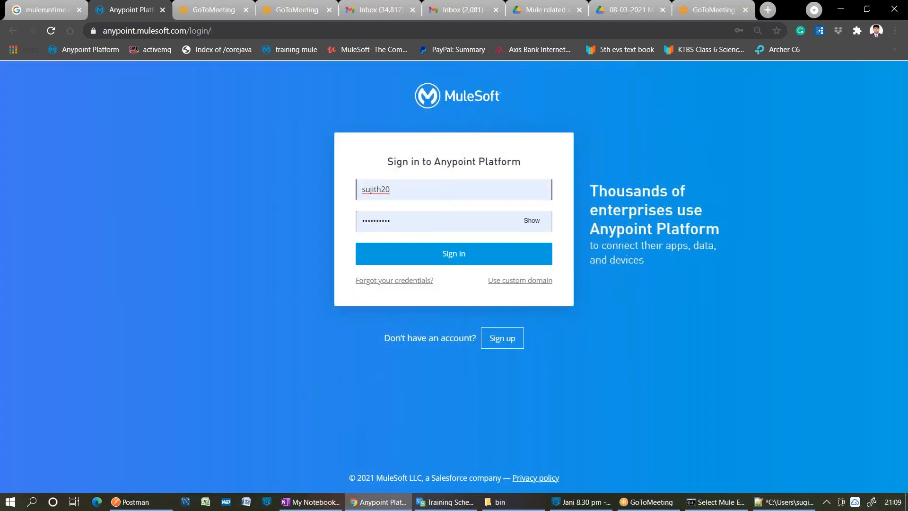
key("Return")
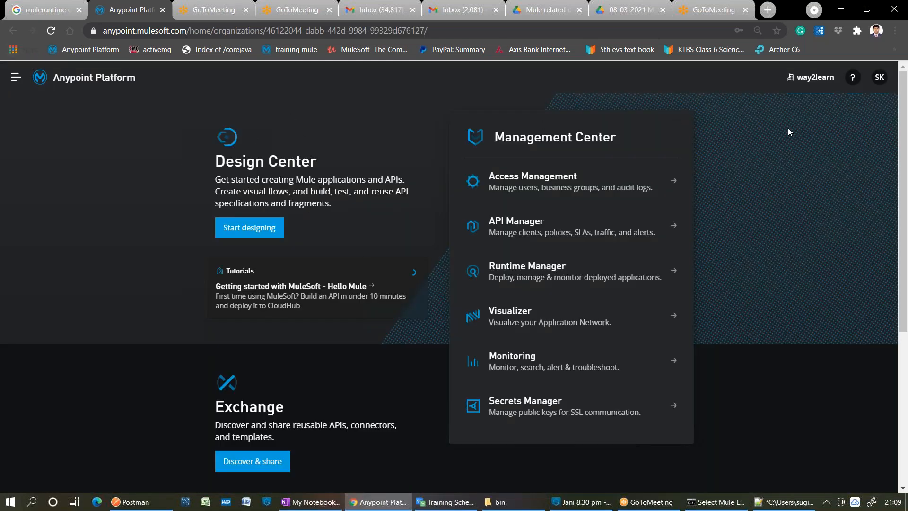
- View the business groups of the way2learn organization and the account options of the signed-in profile
left_click(825, 82)
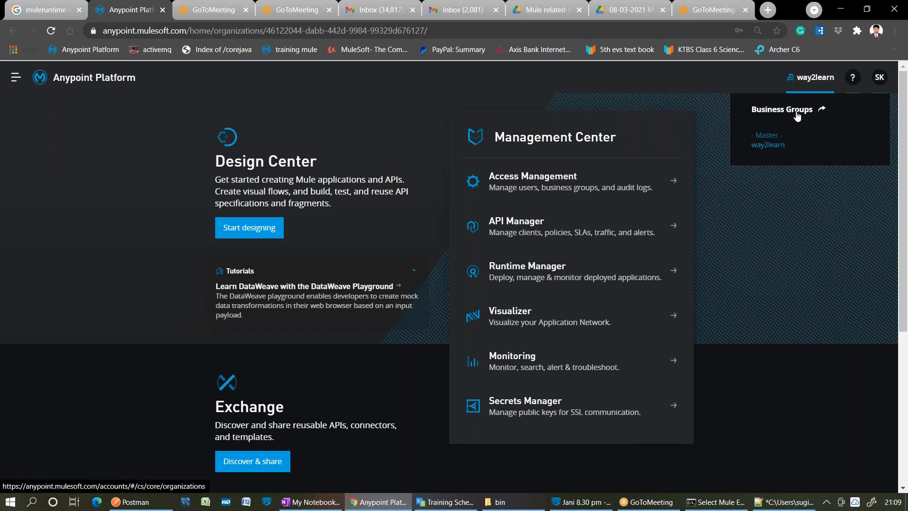
left_click(875, 82)
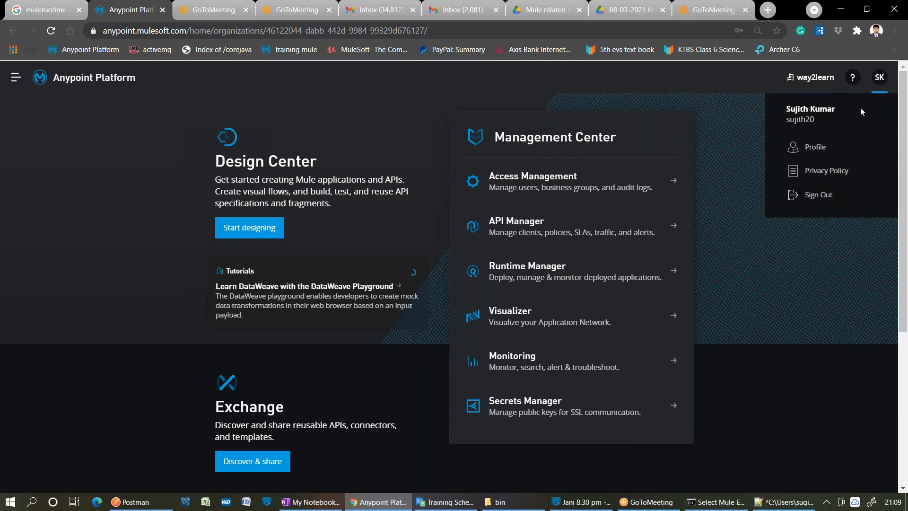
left_click(488, 86)
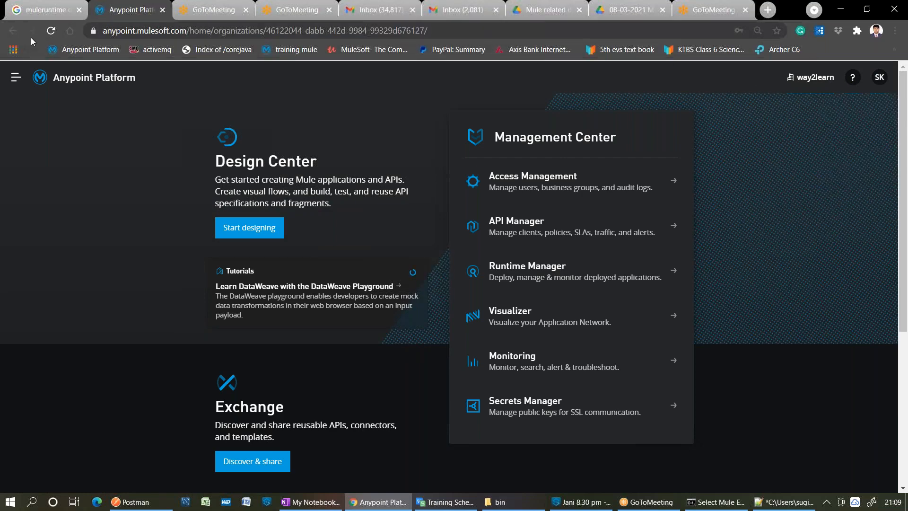
- Open Runtime Manager from the Anypoint Platform navigation and choose the Sandbox environment
left_click(15, 78)
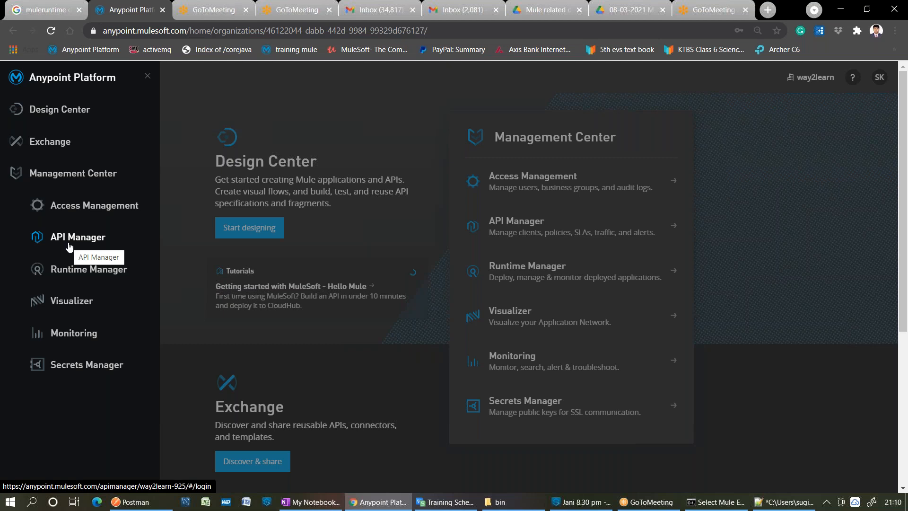
left_click(78, 274)
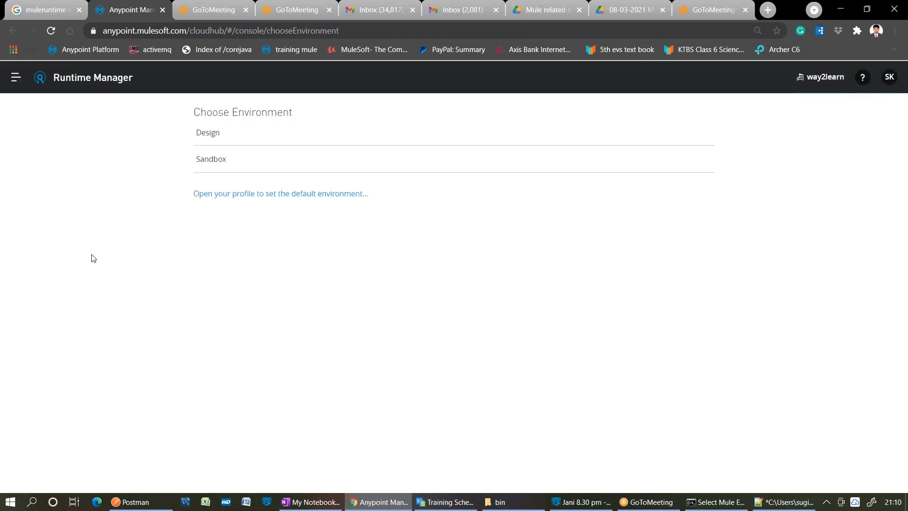
left_click(214, 161)
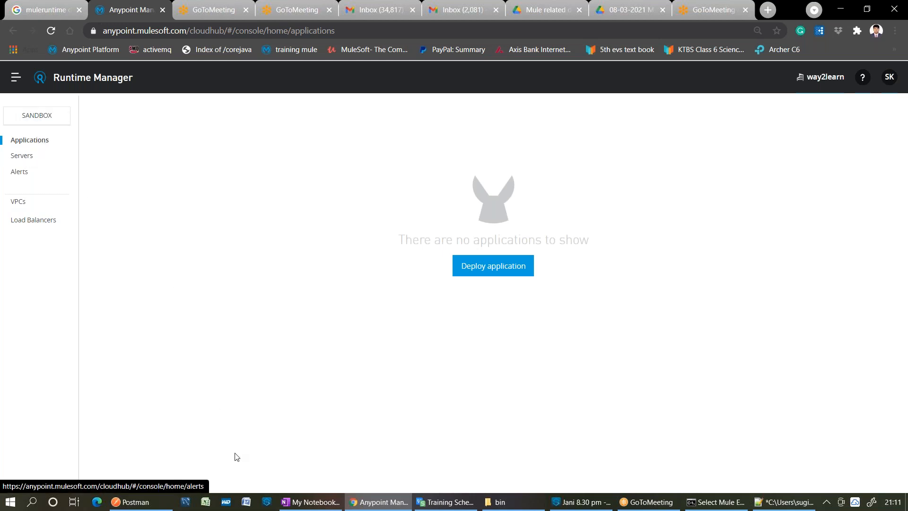
- Switch to the Mule Enterprise Edition console and close it to shut down the running Mule runtime
left_click(308, 503)
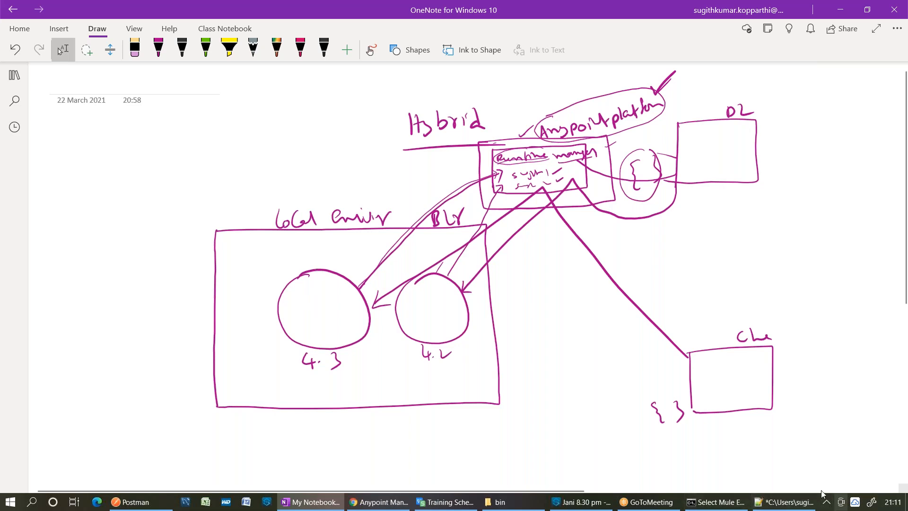
left_click(715, 501)
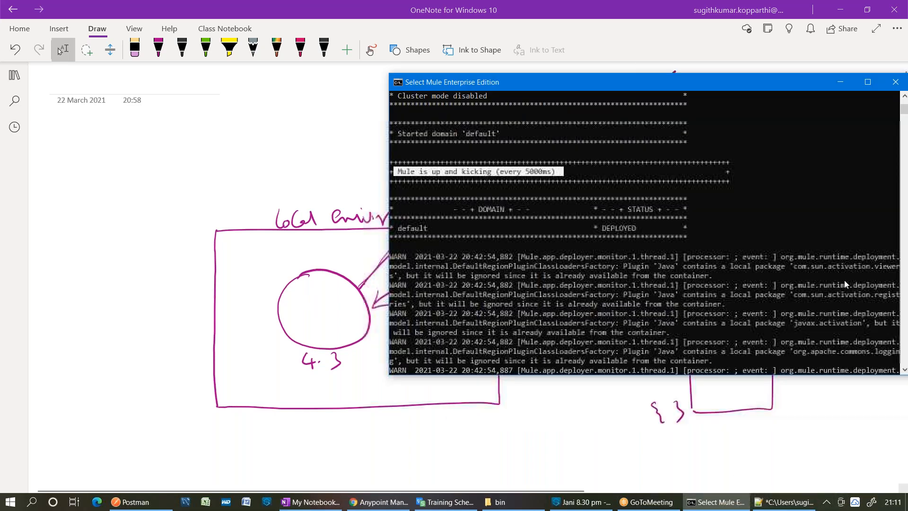
left_click(896, 76)
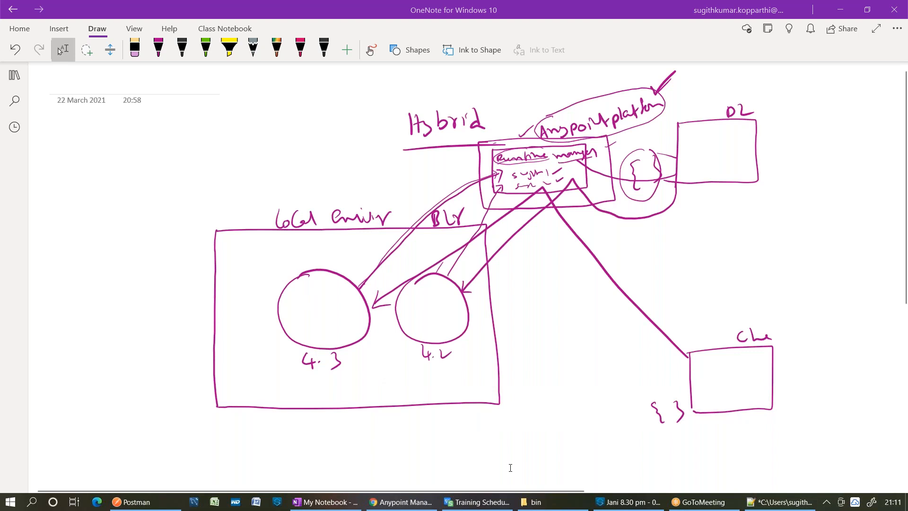
- Switch to File Explorer and delete the 01-mulebasics-start folder from apps in mule-enterprise-standalone-4.3.0
left_click(532, 502)
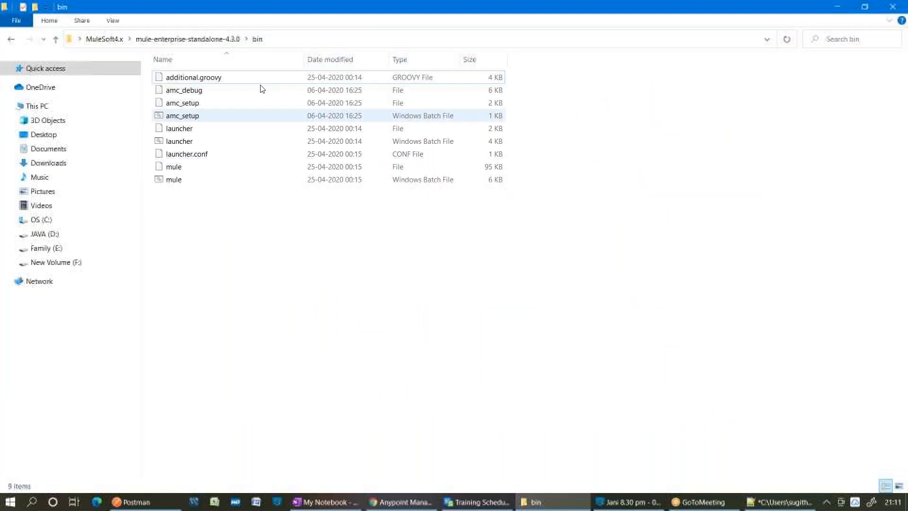
left_click(211, 41)
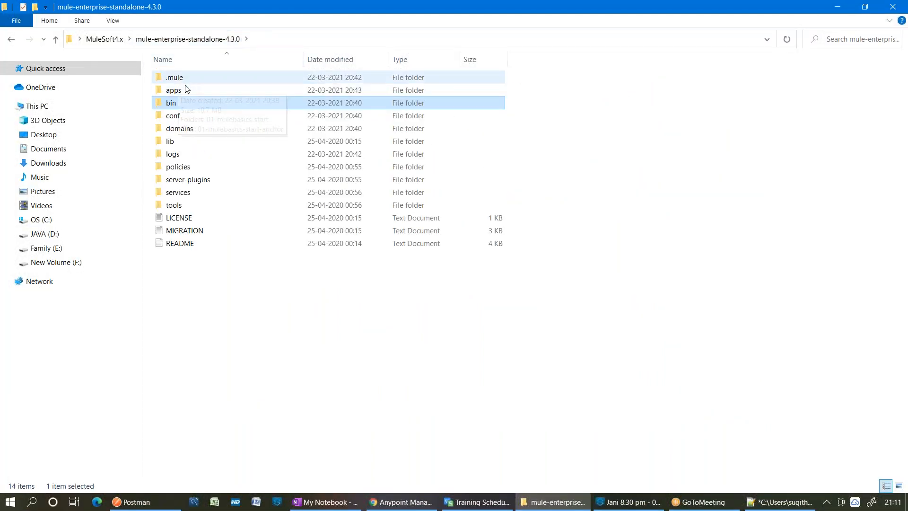
double_click(186, 90)
left_click(214, 93)
key("Delete")
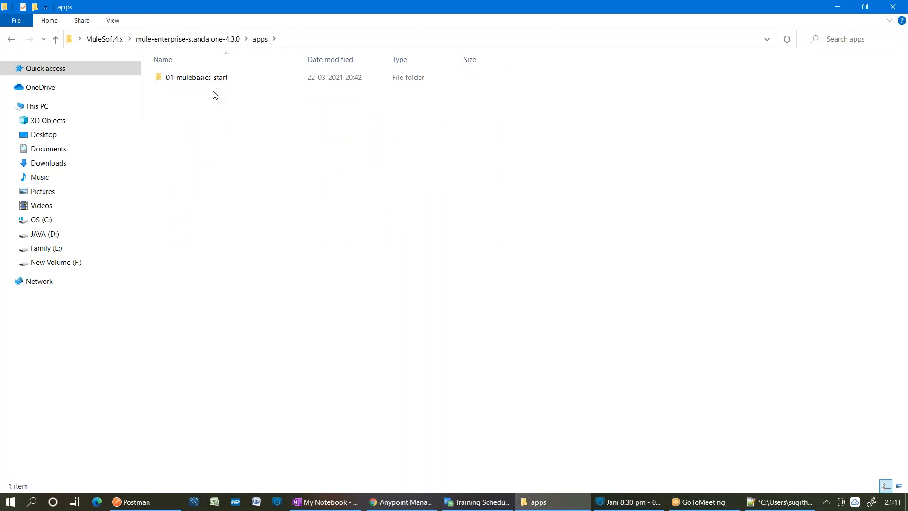
left_click(207, 81)
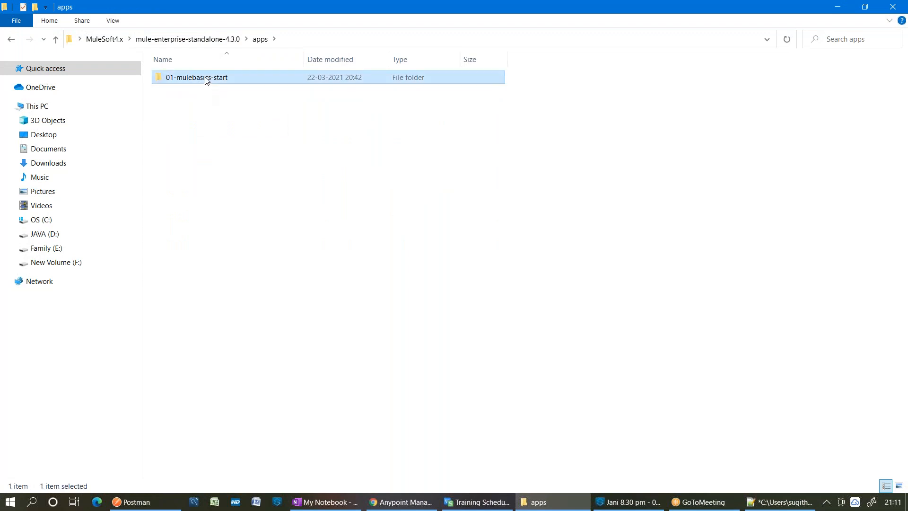
key("Delete")
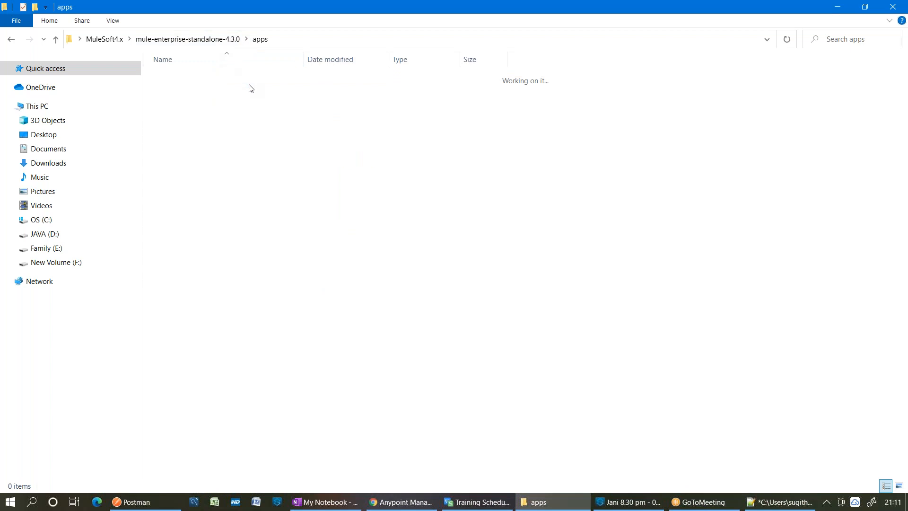
- Return to Runtime Manager in Chrome, add a server named with the account holder's first name plus 1, and copy its registration command
key("alt+Tab")
key("alt+Tab")
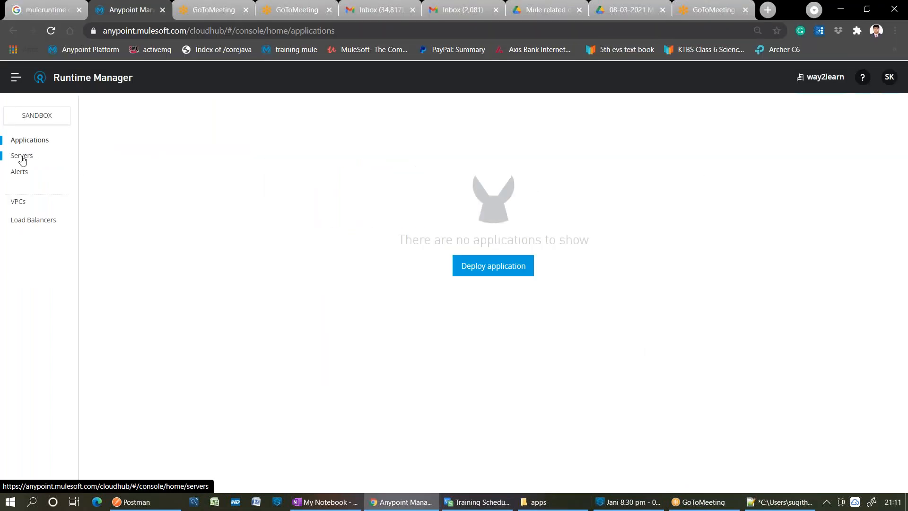
left_click(21, 156)
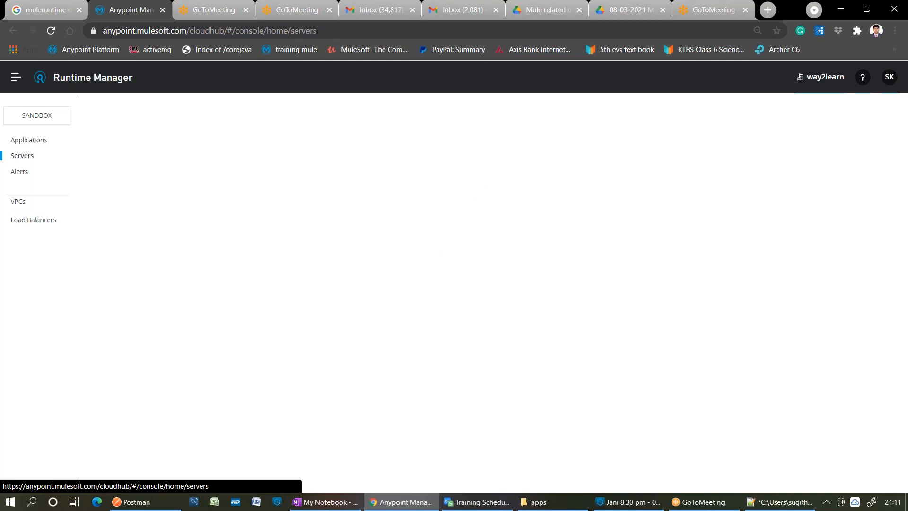
left_click(108, 117)
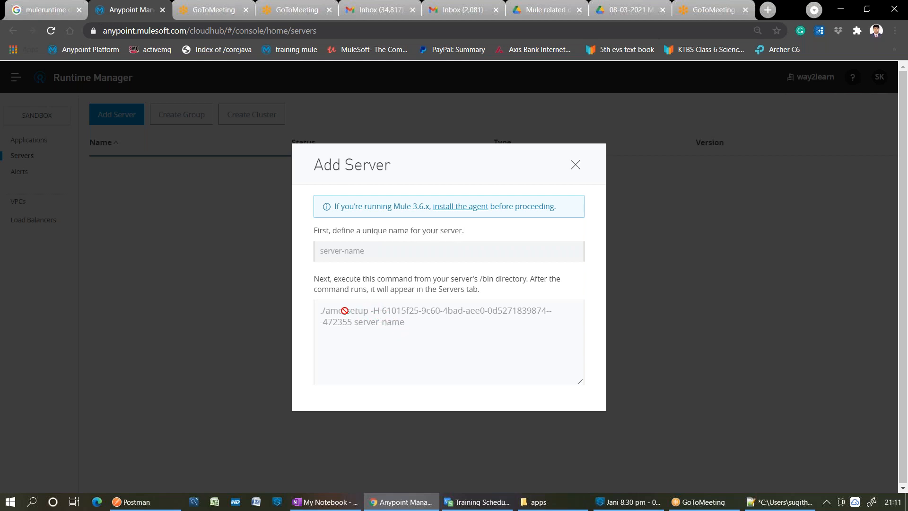
left_click(376, 250)
type("su")
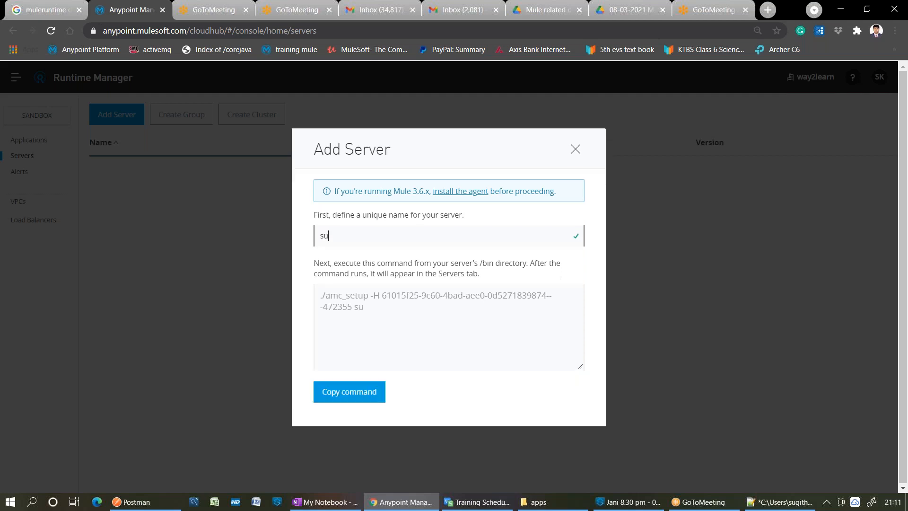
type("jith1")
left_click(373, 401)
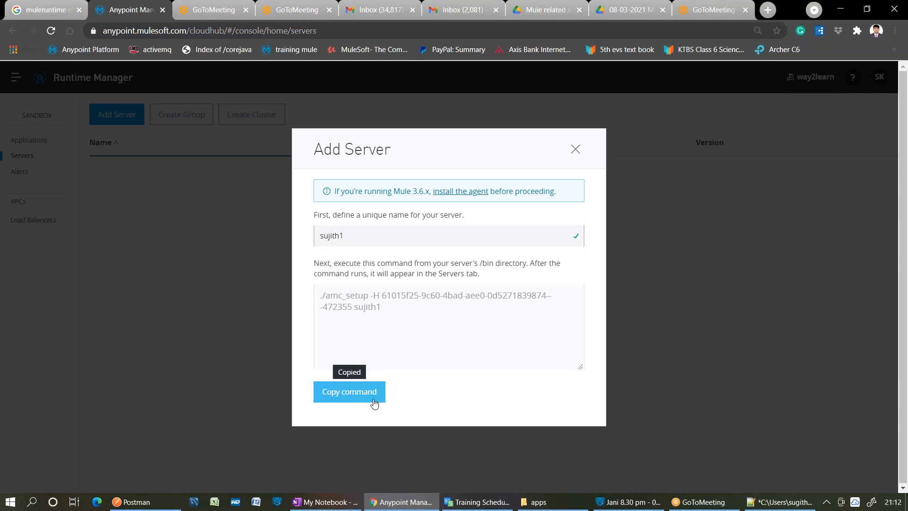
- Switch to File Explorer and open a Command Prompt in the bin folder of mule-enterprise-standalone-4.3.0
left_click(550, 501)
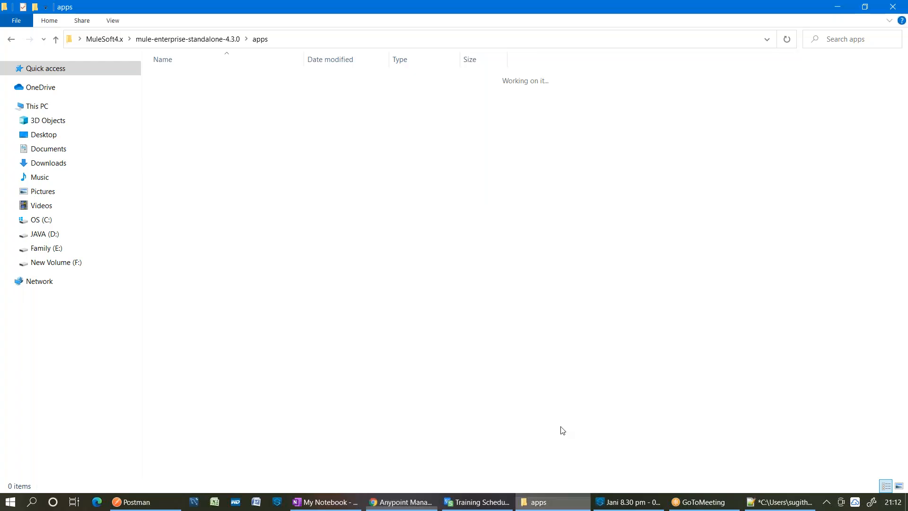
left_click(191, 43)
left_click(219, 102)
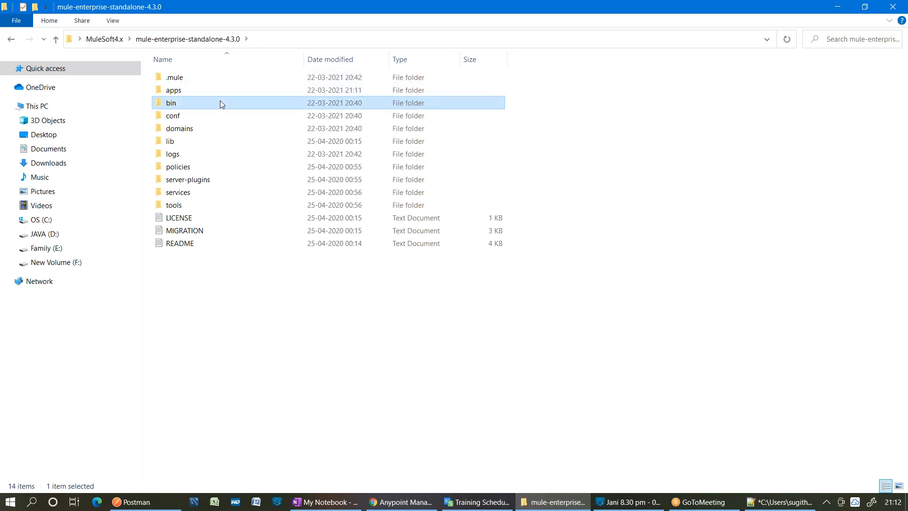
double_click(219, 103)
key("alt+d")
type("cmd")
key("Return")
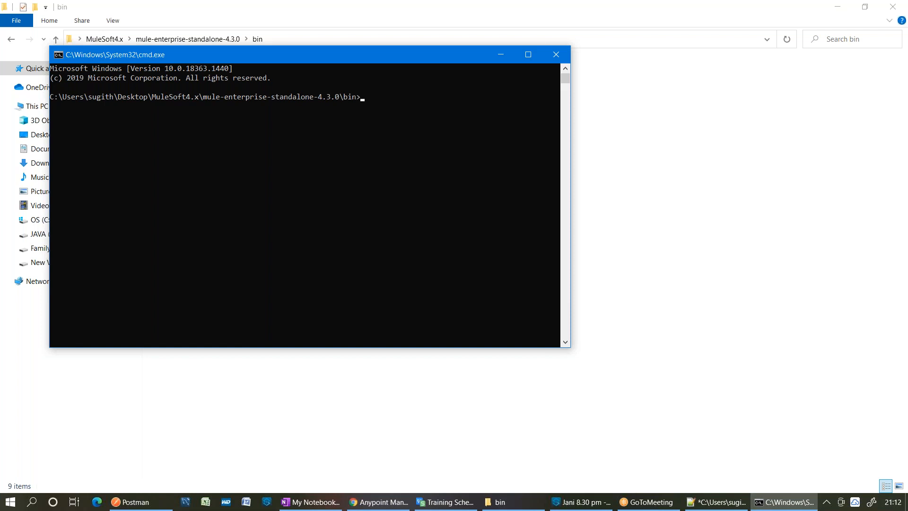
- Paste the amc_setup command with its registration token at the prompt and remove the leading "./"
key("ctrl+v")
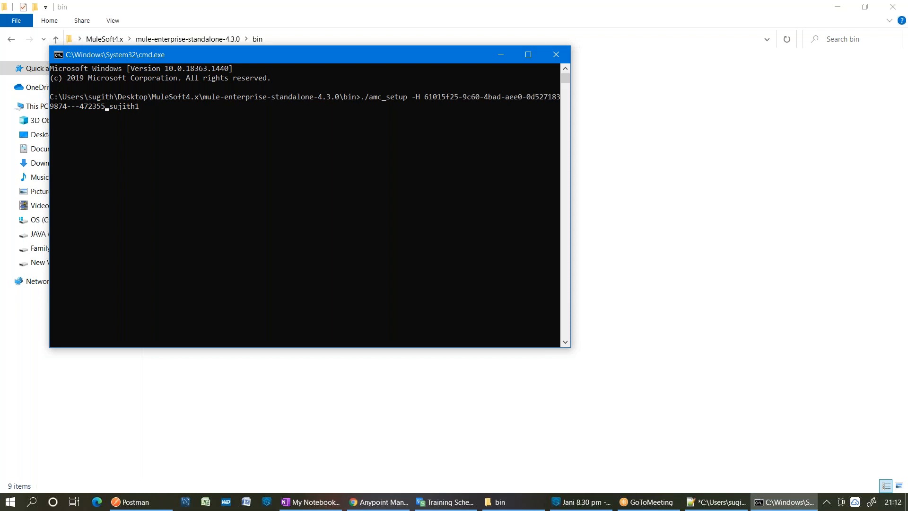
key("Left")
key("Left")
key("Left")
key("Left")
key("Left")
key("BackSpace")
key("BackSpace")
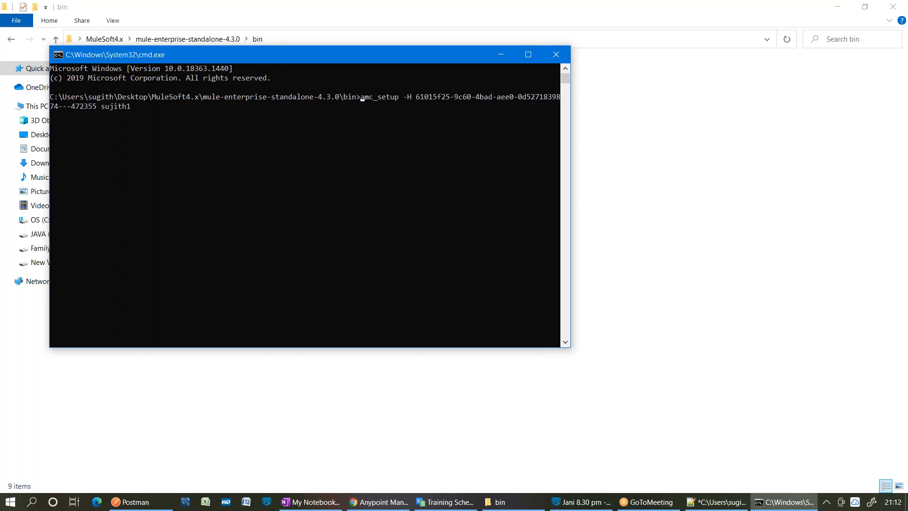
- Move the Command Prompt window aside to uncover the amc_setup batch file in the bin folder
key("alt+Tab")
key("alt+Tab")
left_click_drag(223, 56, 534, 47)
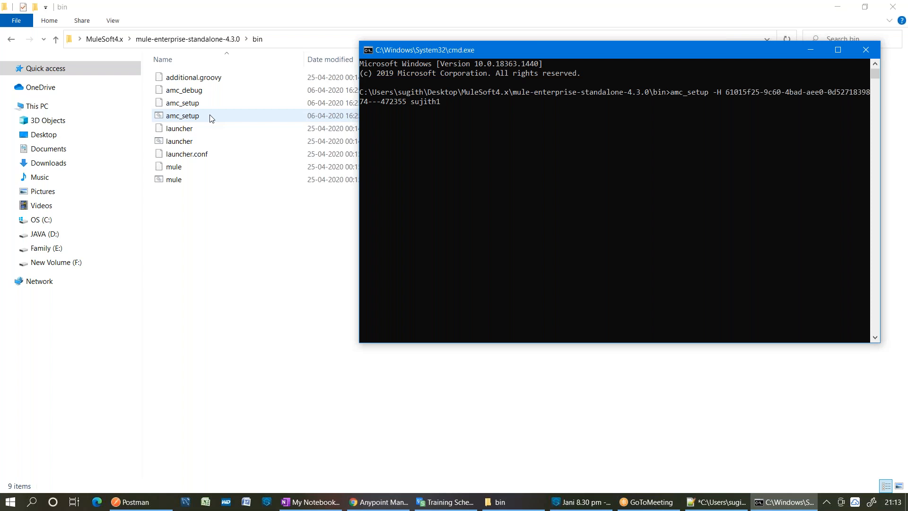
- Switch to OneNote and draw a curved double-headed arrow between the local box and Runtime manager, with a handwritten label at its Runtime manager end
key("alt+Tab")
key("alt+Tab")
key("alt+Tab")
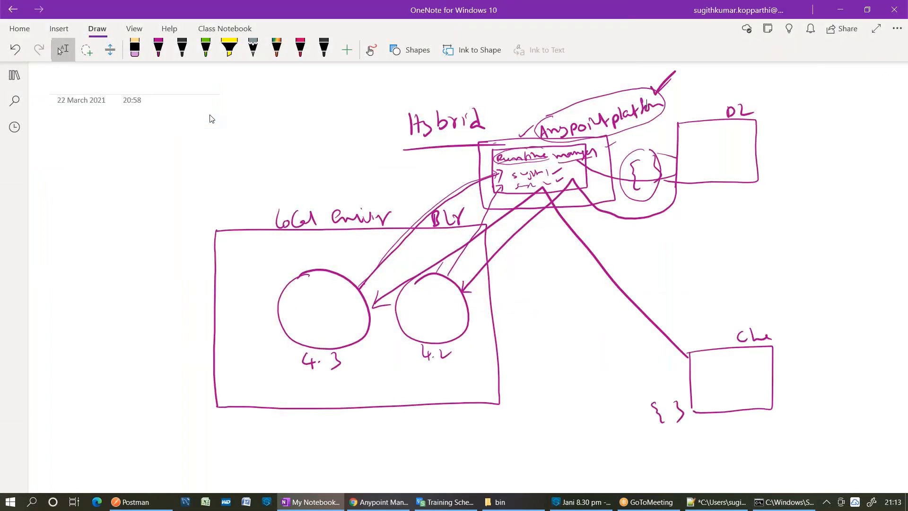
key("alt+d")
mouse_move(246, 192)
left_mouse_down()
mouse_move(241, 213)
mouse_move(299, 171)
mouse_move(365, 160)
mouse_move(472, 156)
mouse_move(447, 173)
mouse_move(458, 170)
left_mouse_up()
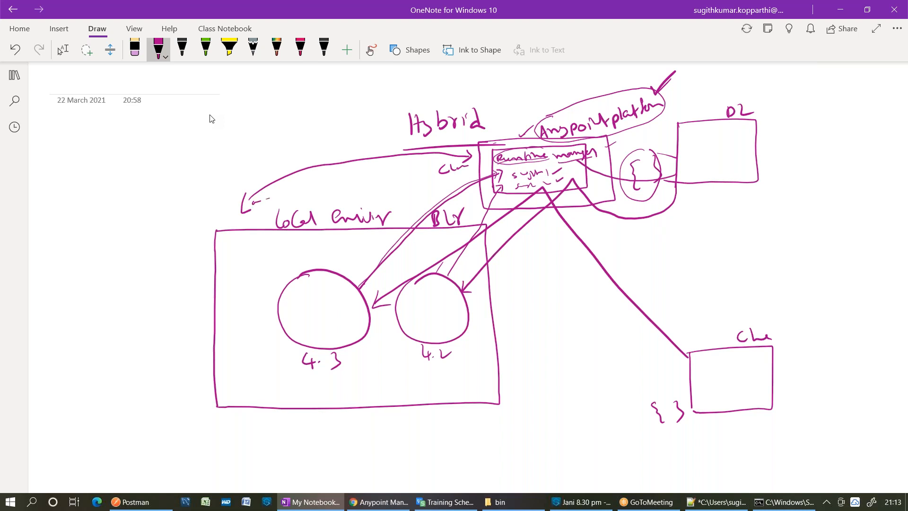
- Write "mule-agent" above the curved arrow, circle and tick it, and add an "s" below the arrow
mouse_move(301, 160)
left_mouse_down()
mouse_move(373, 136)
mouse_move(308, 143)
mouse_move(320, 165)
mouse_move(370, 144)
mouse_move(348, 130)
left_mouse_up()
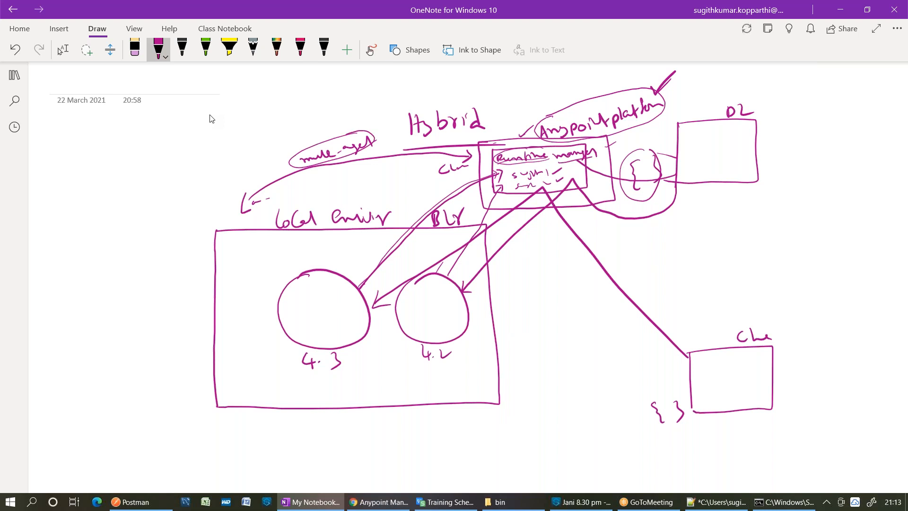
left_click_drag(251, 197, 244, 208)
left_click_drag(312, 140, 339, 124)
left_click_drag(300, 182, 295, 190)
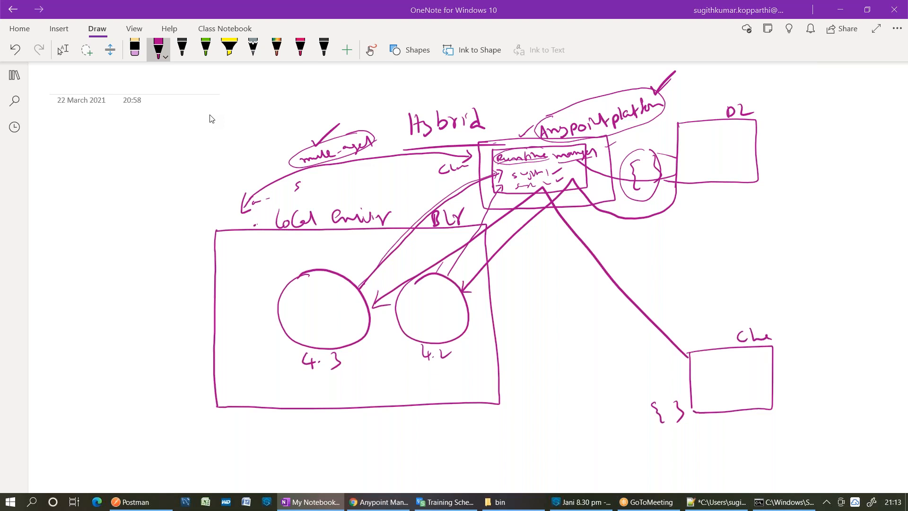
- Run the prepared amc_setup command in Command Prompt, and open the conf folder of mule-enterprise-standalone-4.3.0 in File Explorer
key("alt+Tab")
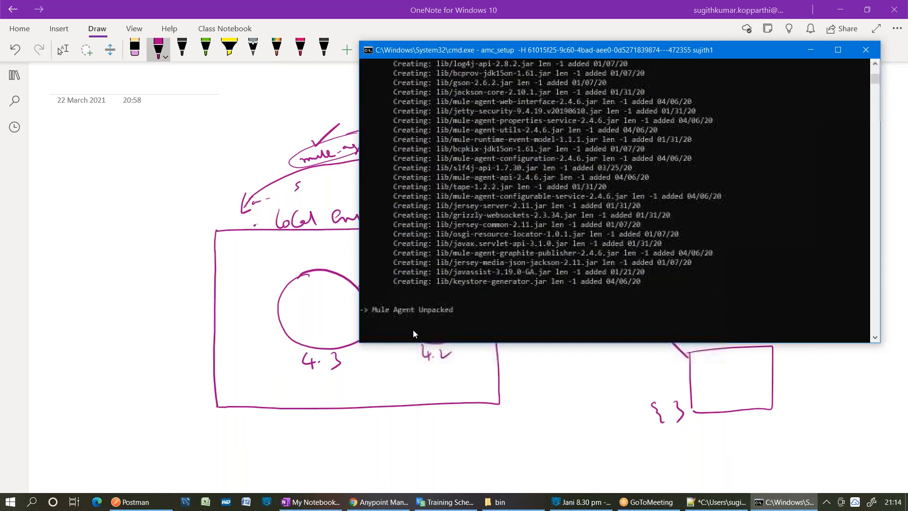
key("alt+Tab")
key("alt+Tab")
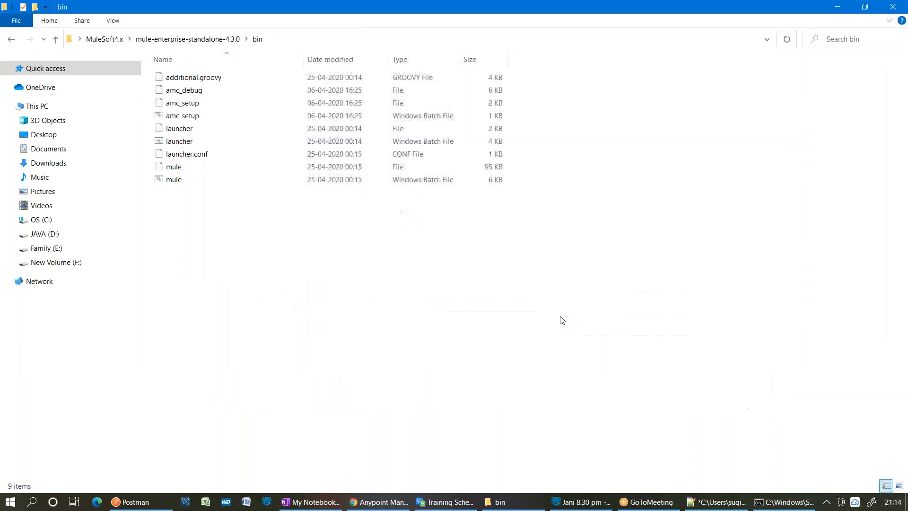
left_click(197, 40)
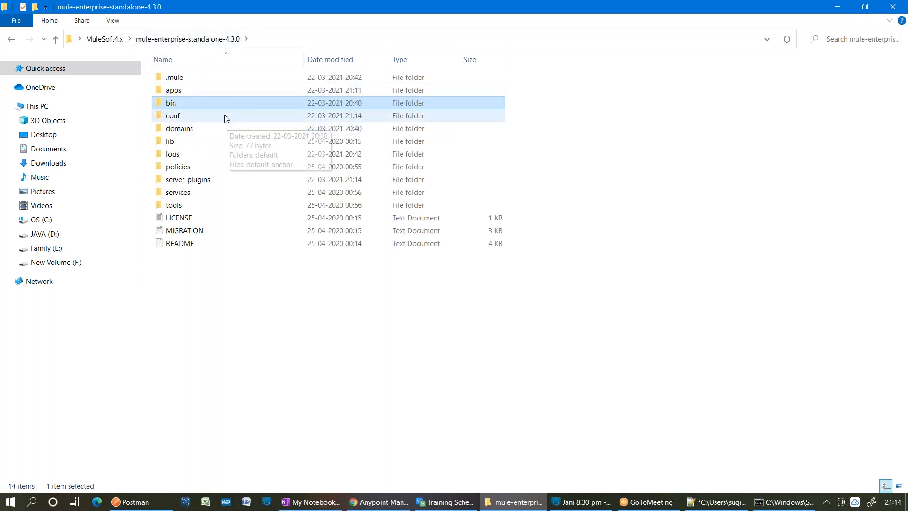
double_click(224, 118)
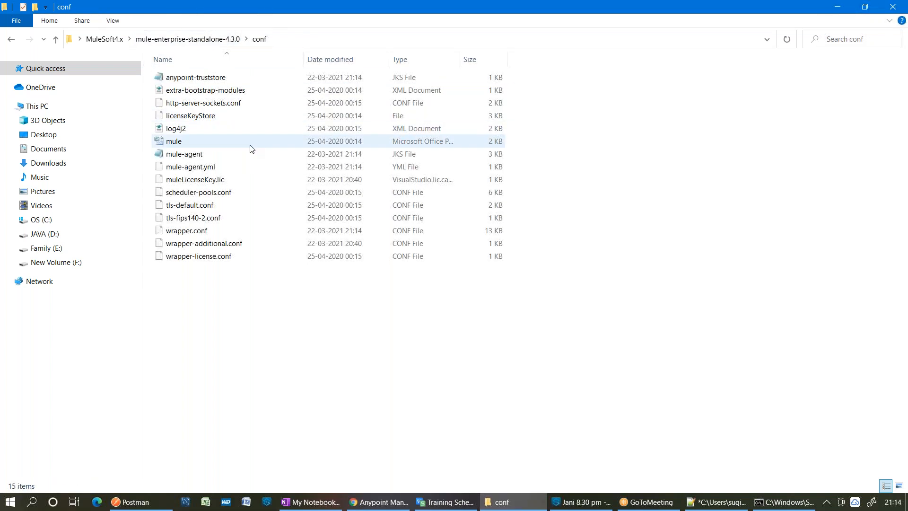
- Highlight the two mule-agent files in conf, and open the newly registered server's details in Runtime Manager after dismissing the Add Server dialog
left_click(389, 159)
key("shift+Down")
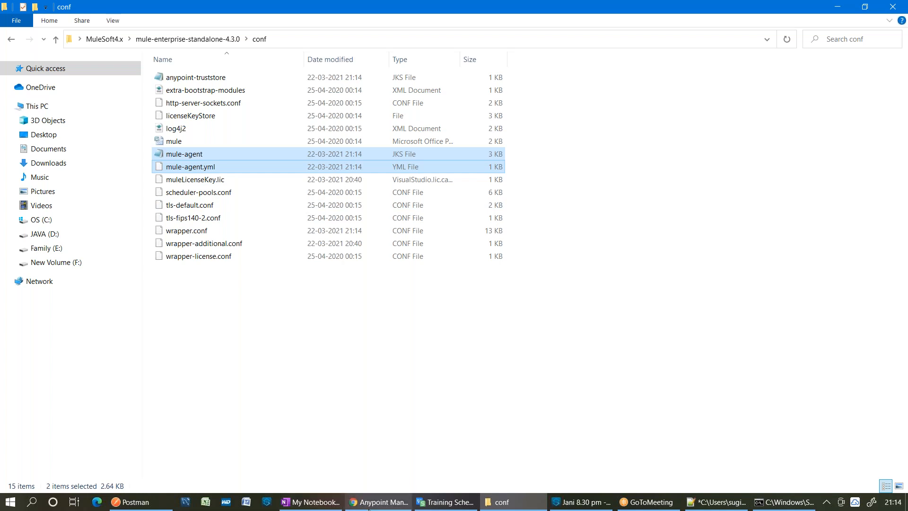
left_click(373, 459)
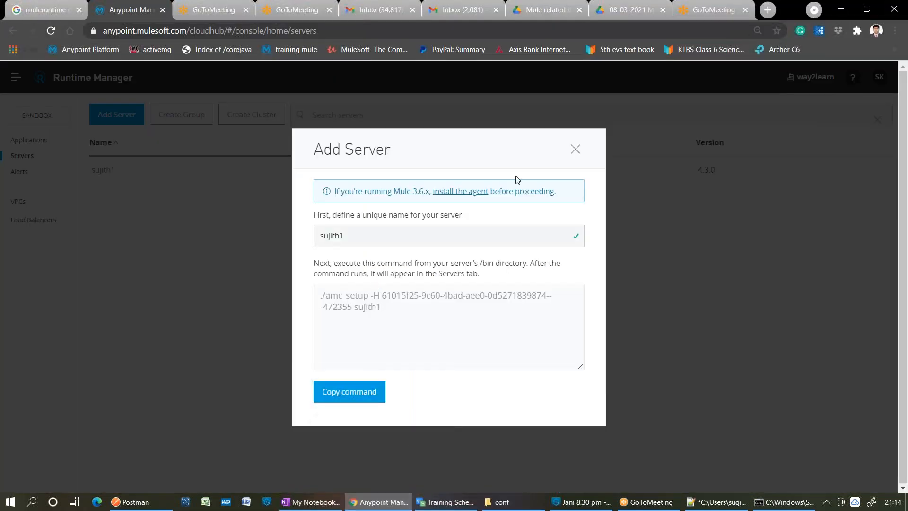
left_click(576, 150)
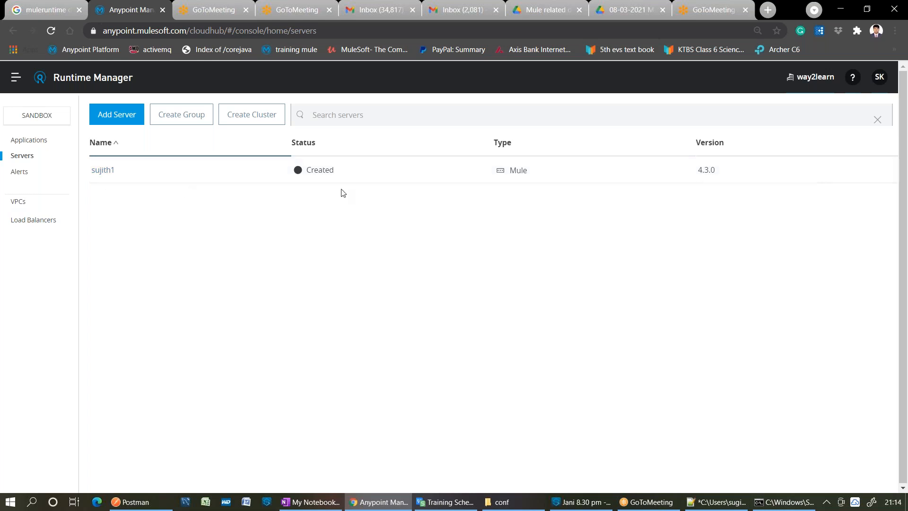
left_click(363, 171)
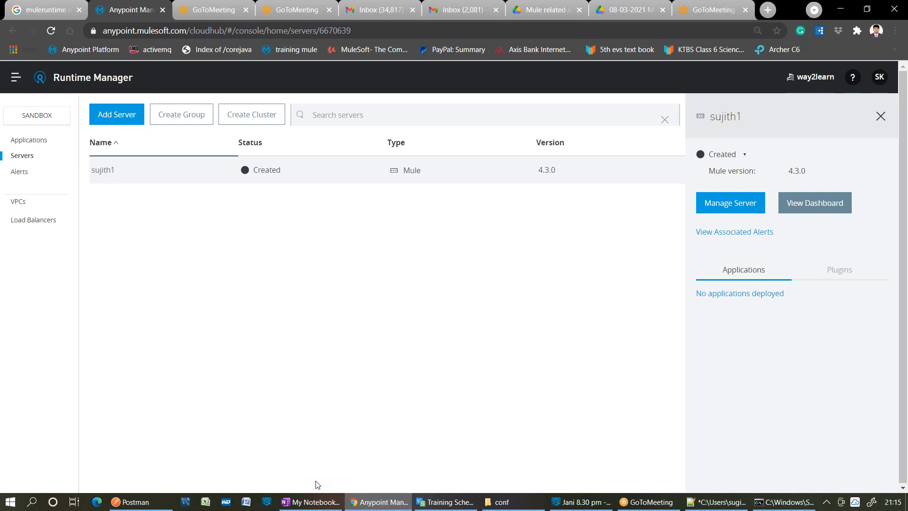
- Start the standalone Mule runtime by running the mule Windows batch file from the bin folder of mule-enterprise-standalone-4.3.0
left_click(305, 500)
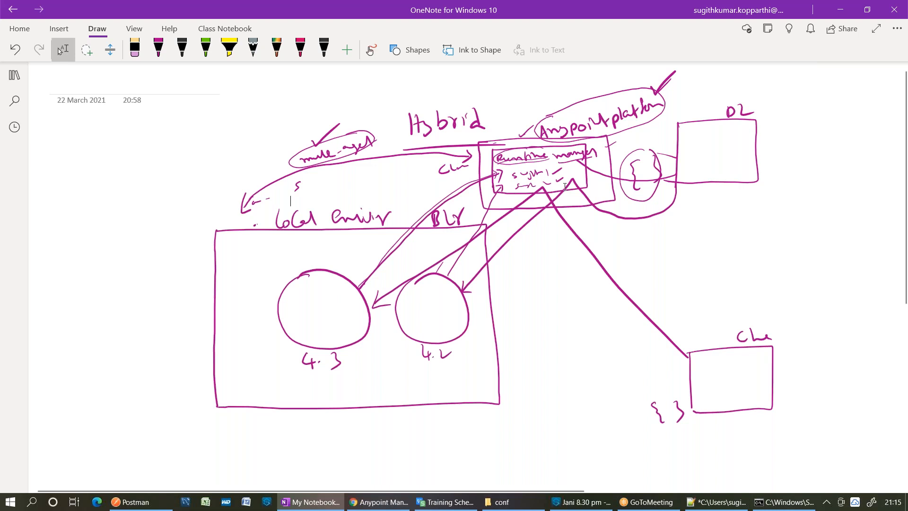
left_click(499, 502)
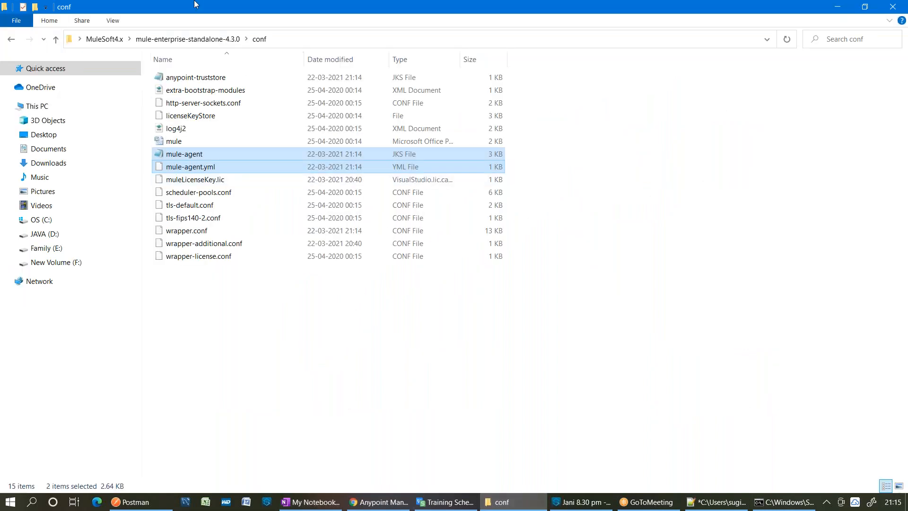
left_click(220, 41)
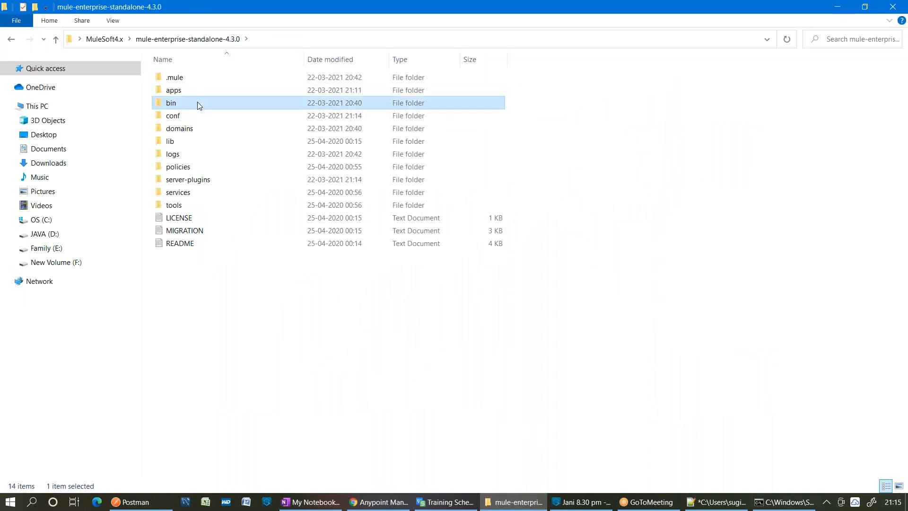
double_click(197, 101)
left_click(223, 183)
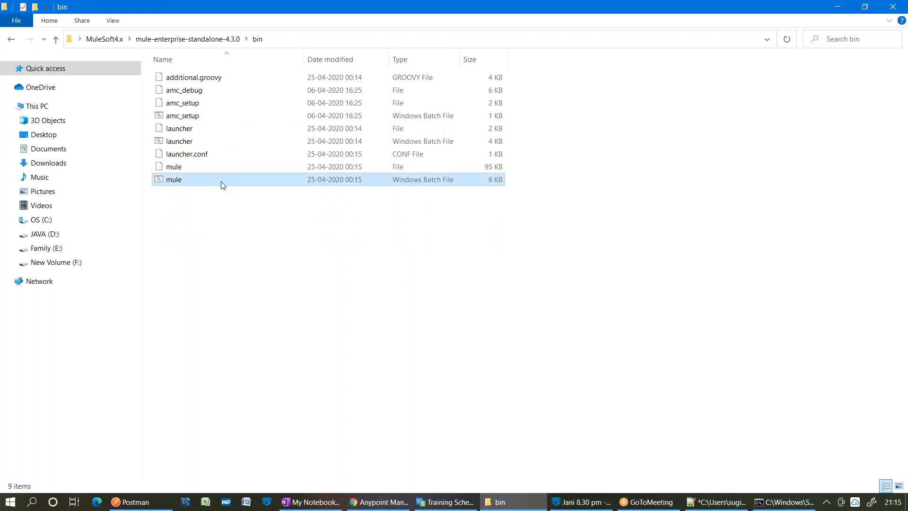
double_click(222, 184)
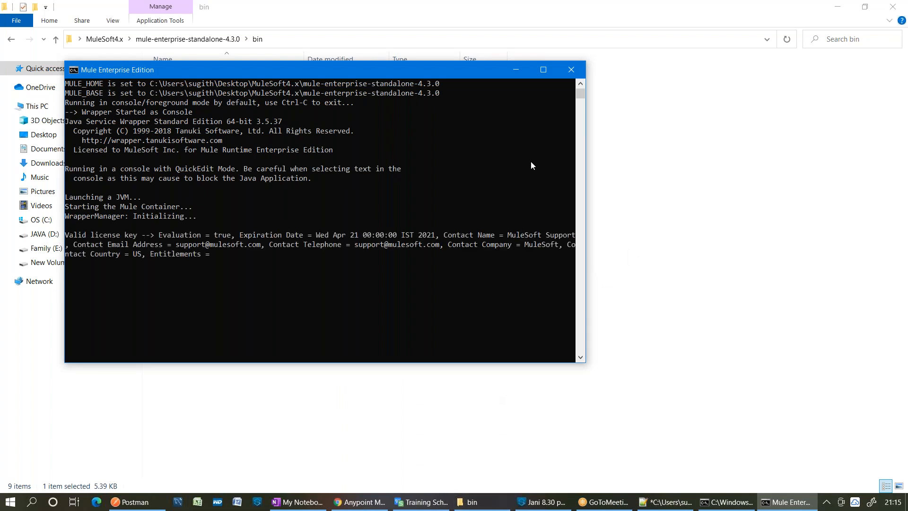
- Point out the apps folder in mule-enterprise-standalone-4.3.0, and select the handwritten label above the upper box in the OneNote hybrid diagram
left_click(474, 505)
left_click(223, 40)
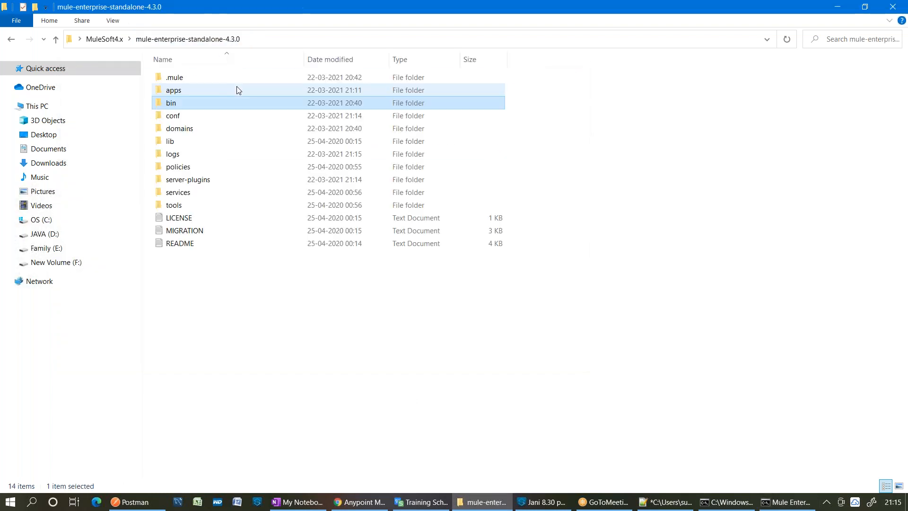
left_click(238, 90)
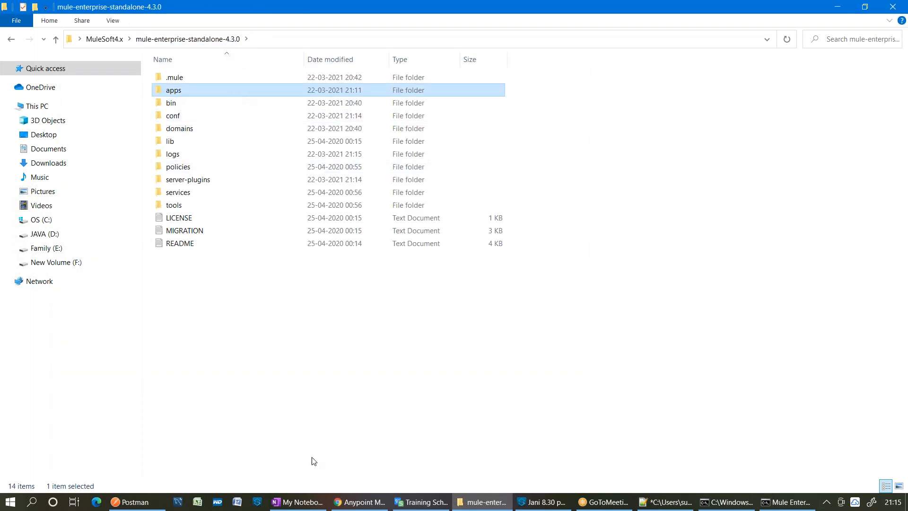
left_click(298, 501)
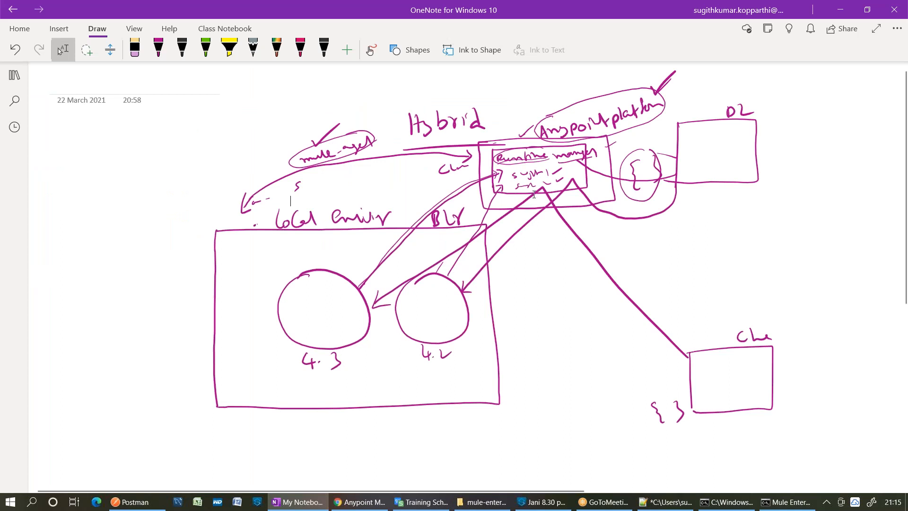
left_click_drag(711, 103, 753, 124)
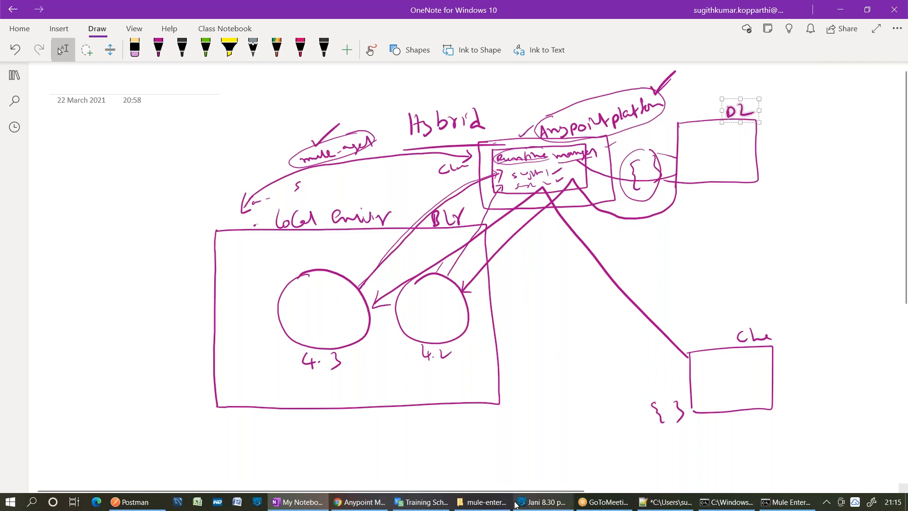
- Check the registered server's status in Runtime Manager alongside the startup log in the Mule Enterprise Edition console
left_click(354, 501)
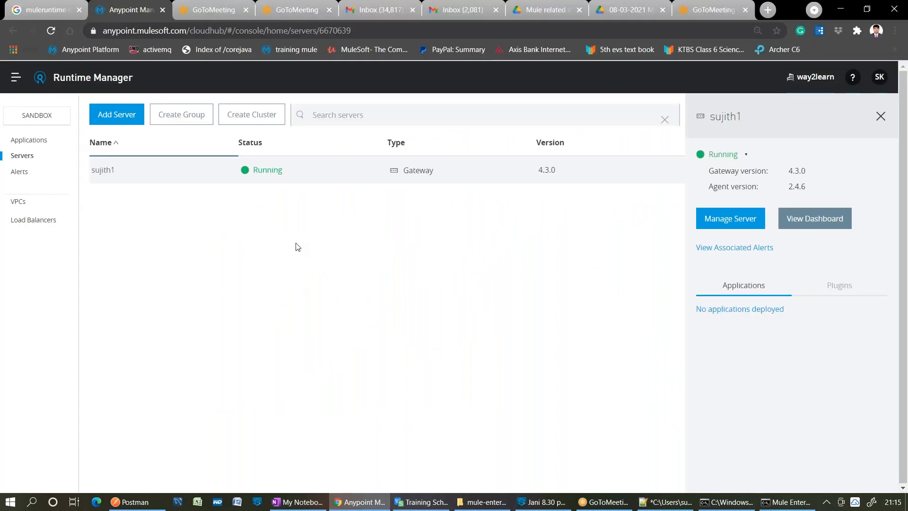
left_click(769, 507)
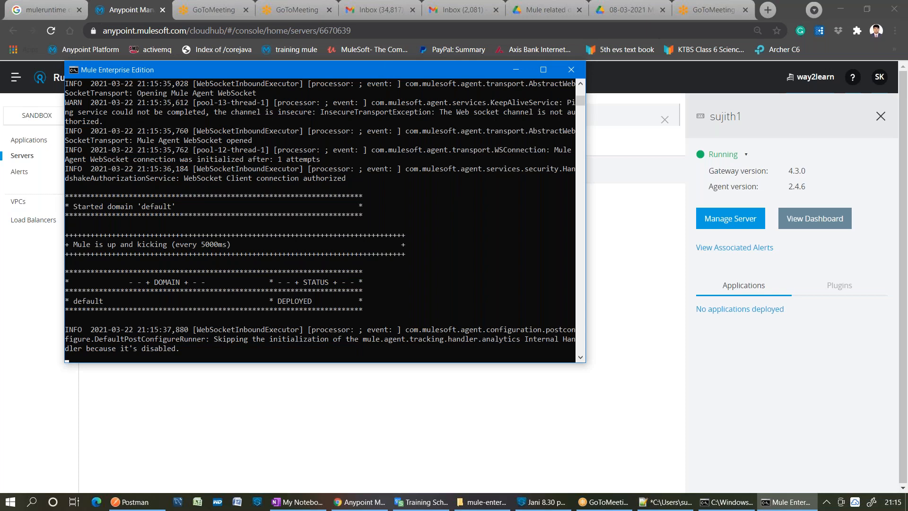
left_click_drag(386, 69, 696, 123)
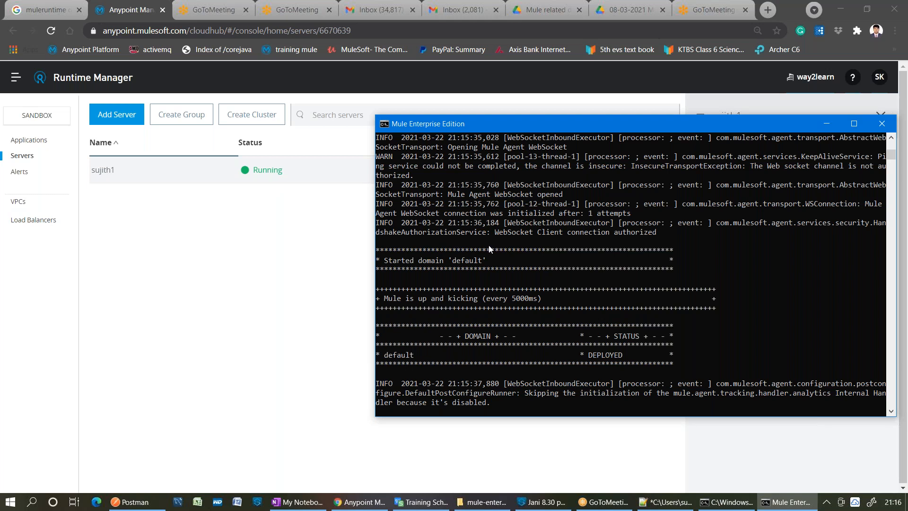
left_click(182, 207)
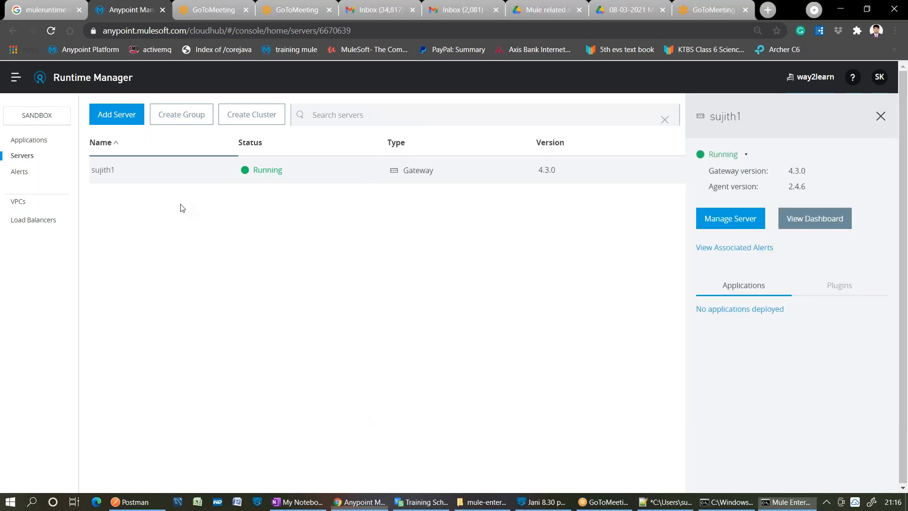
- Start deploying an application in Runtime Manager and load 01-mulebasics-start.jar from the Desktop as its application file
left_click(29, 140)
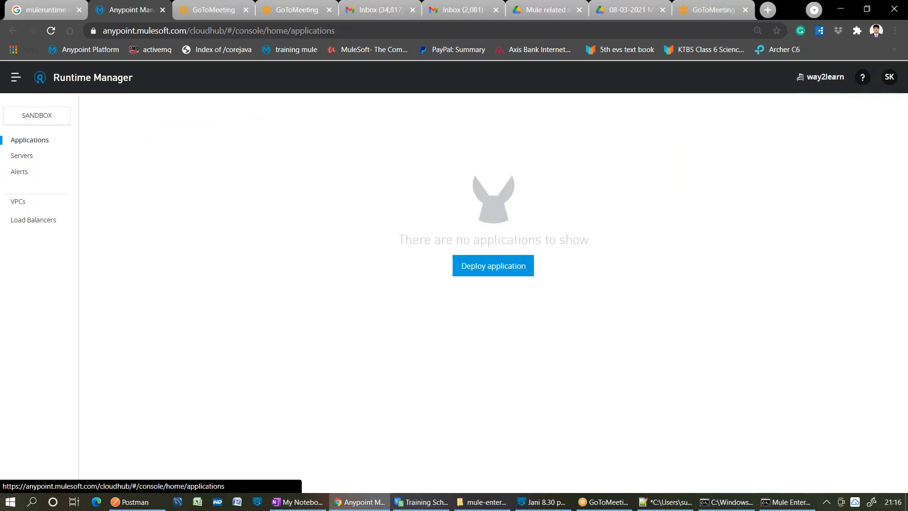
left_click(476, 272)
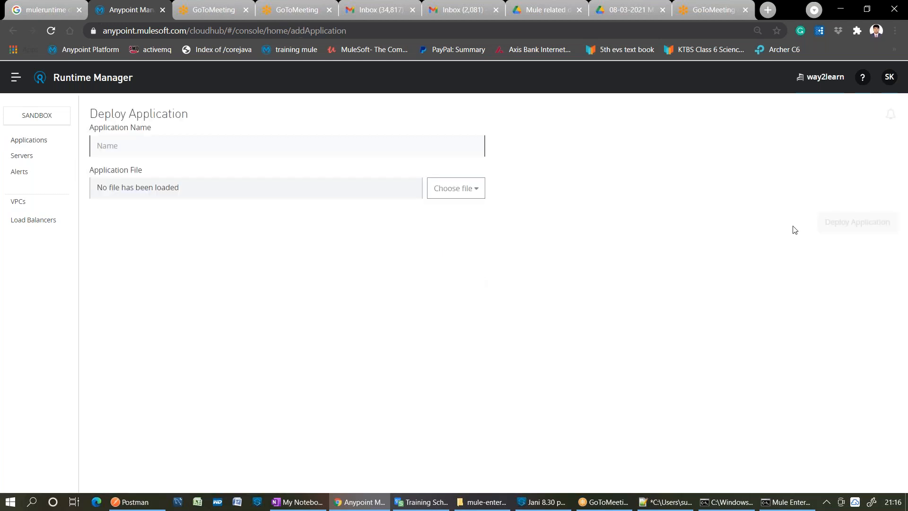
left_click(858, 194)
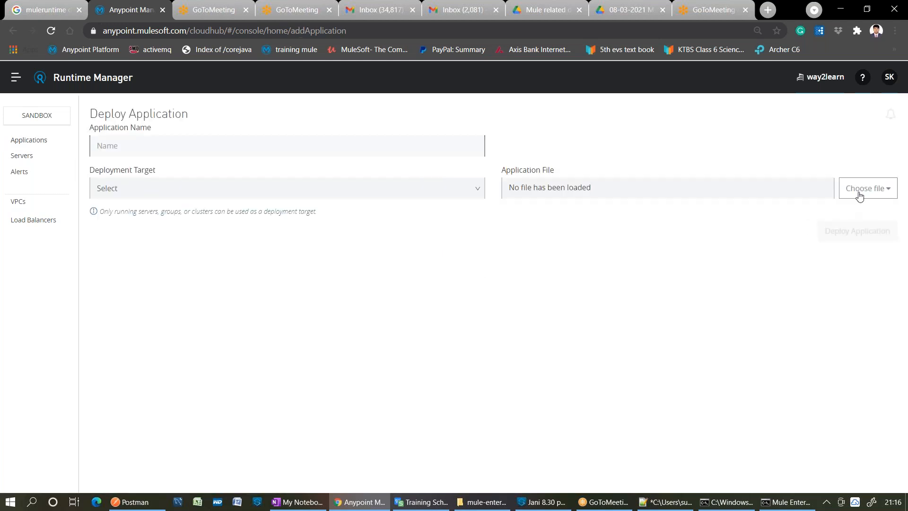
left_click(836, 233)
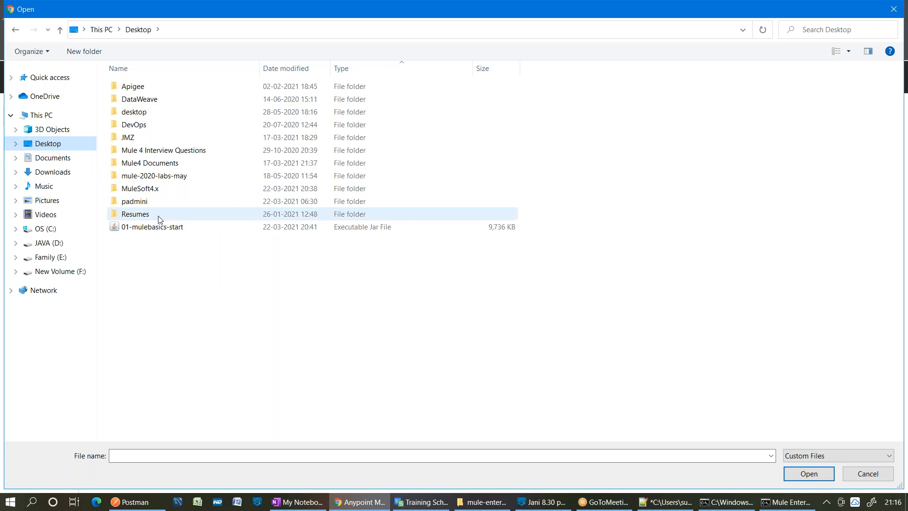
left_click(171, 228)
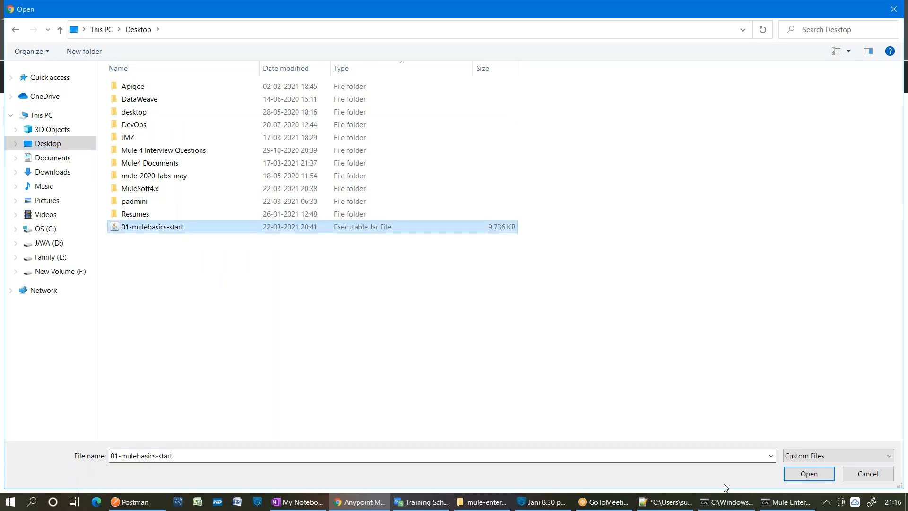
key("Return")
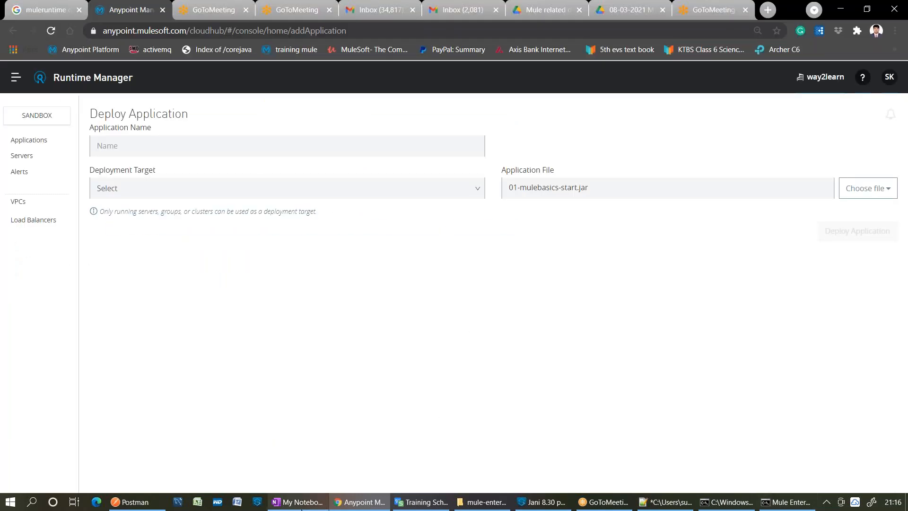
- Choose the registered local server as the deployment target, name the application java, and deploy it
key("alt+Tab")
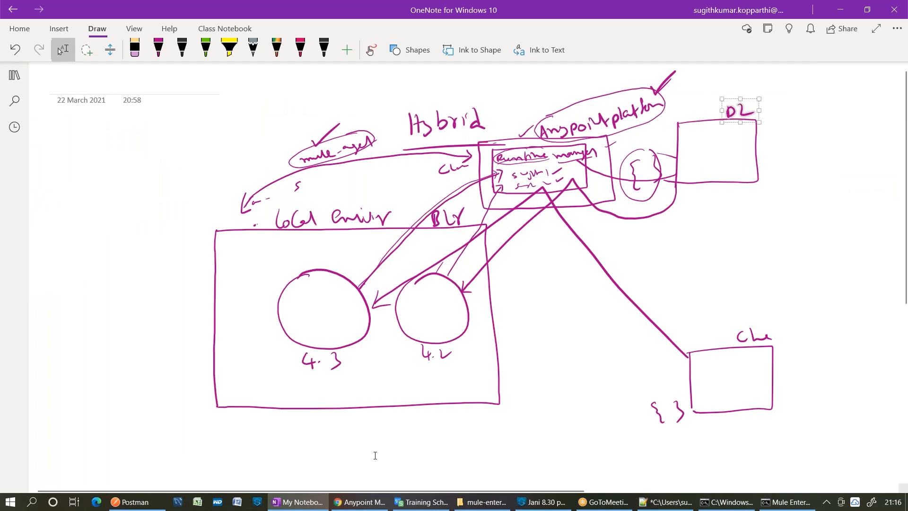
key("alt+Tab")
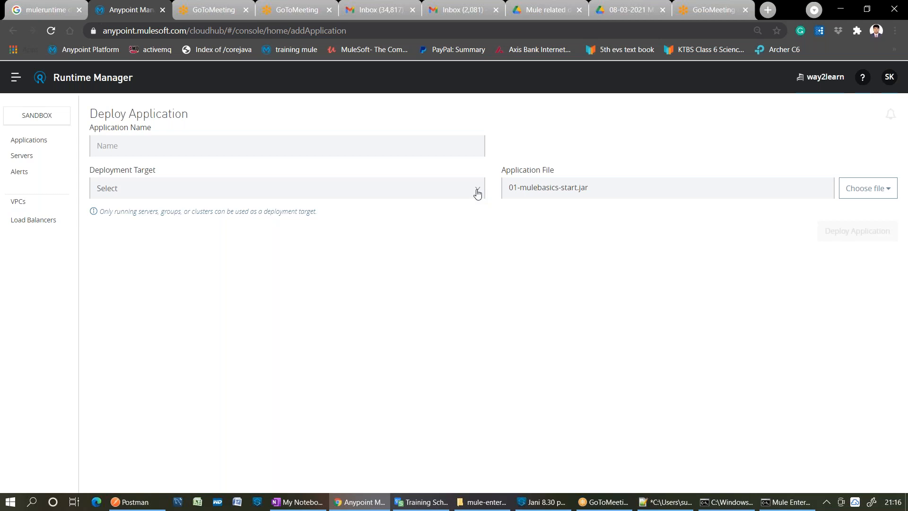
left_click(478, 193)
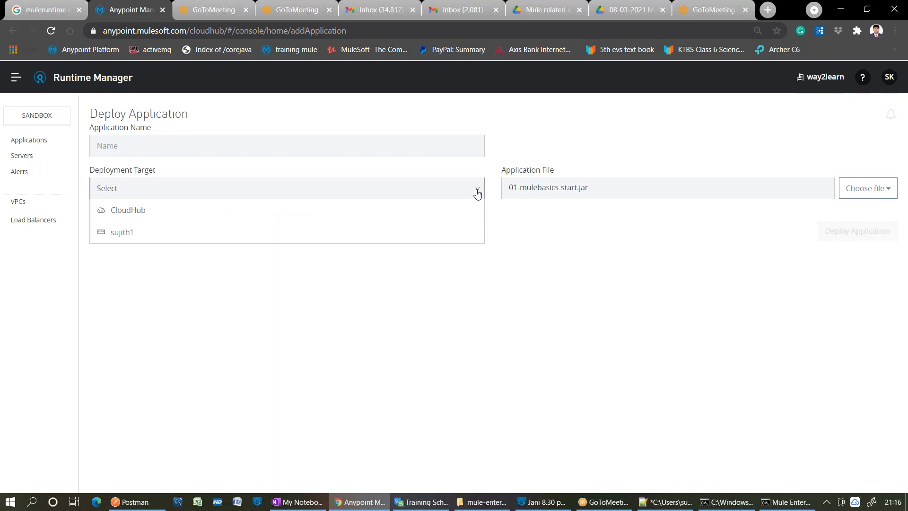
double_click(220, 31)
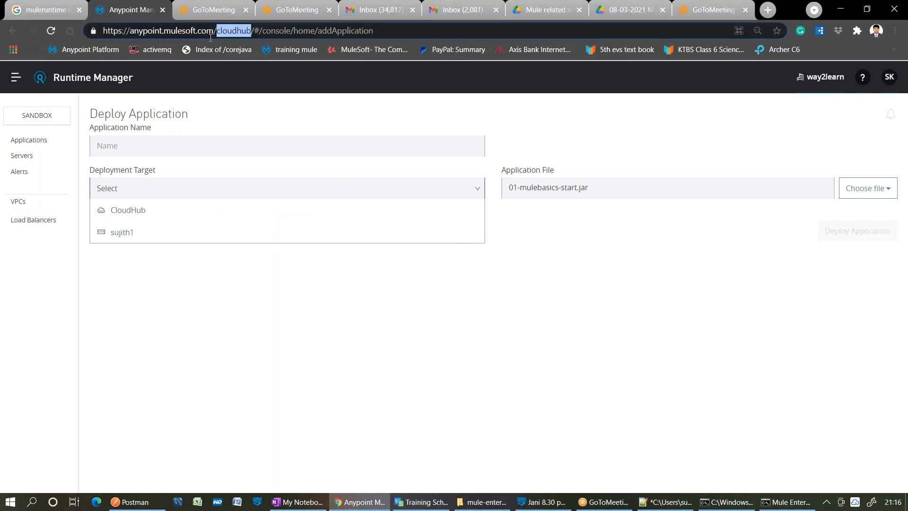
left_click(148, 234)
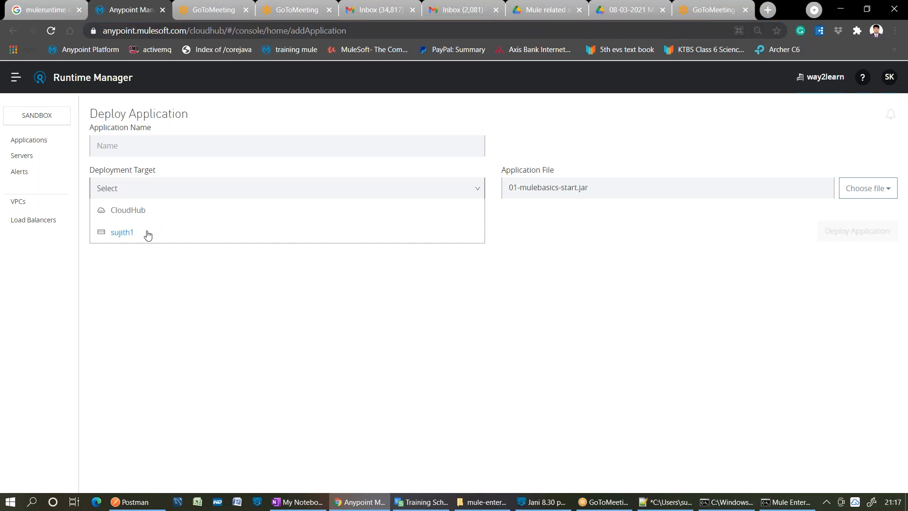
left_click(170, 142)
type("java")
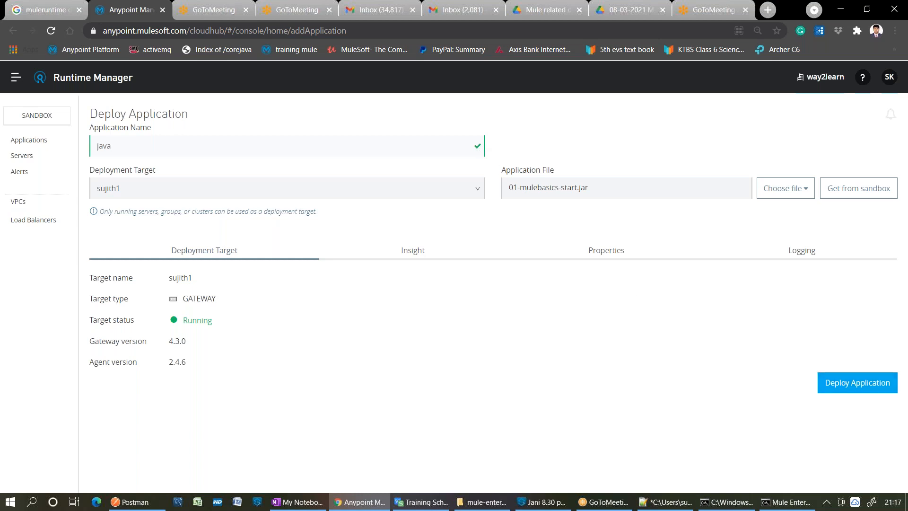
left_click(858, 383)
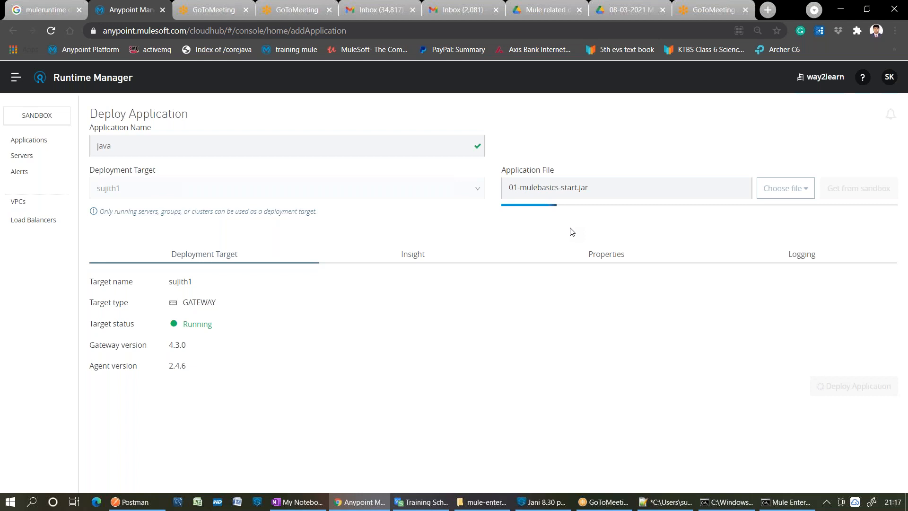
- Bring the Mule Enterprise Edition console over the Runtime Manager page and check the end of its log during the deployment
left_click(786, 501)
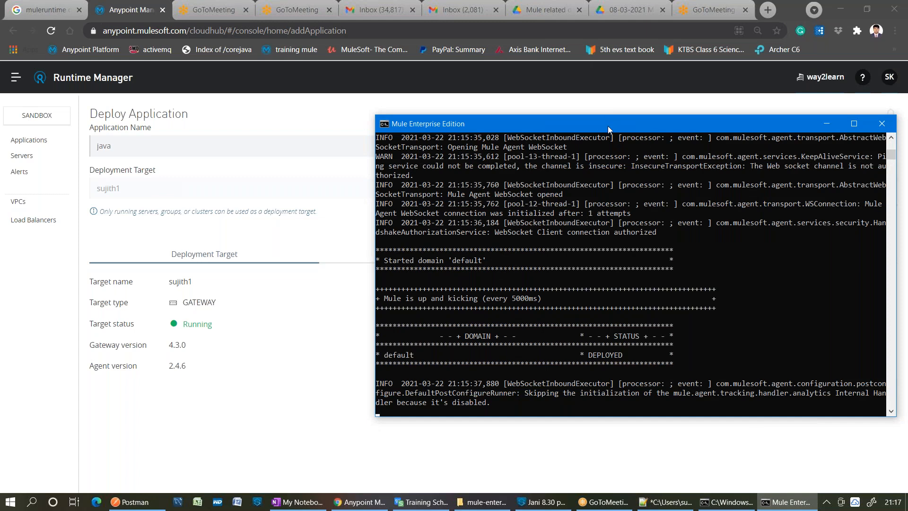
left_click_drag(608, 126, 577, 142)
left_click_drag(484, 144, 323, 229)
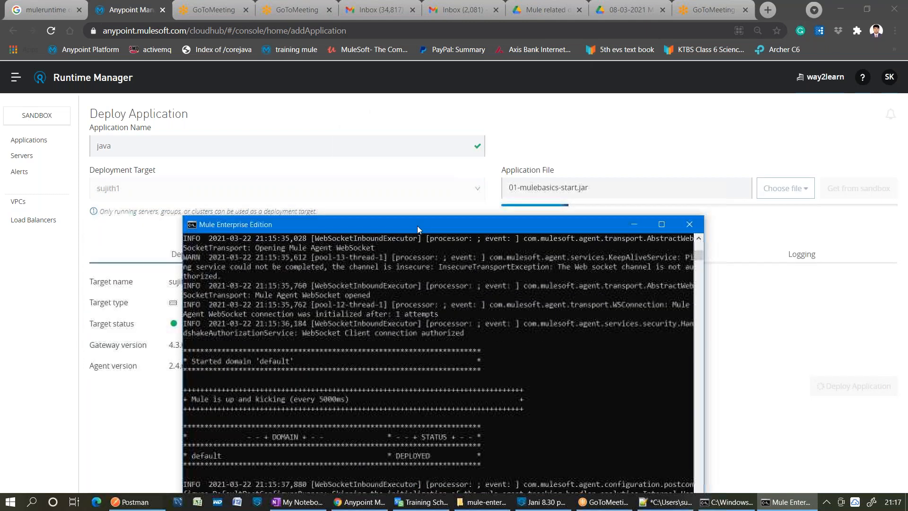
scroll(520, 334, "down", 2)
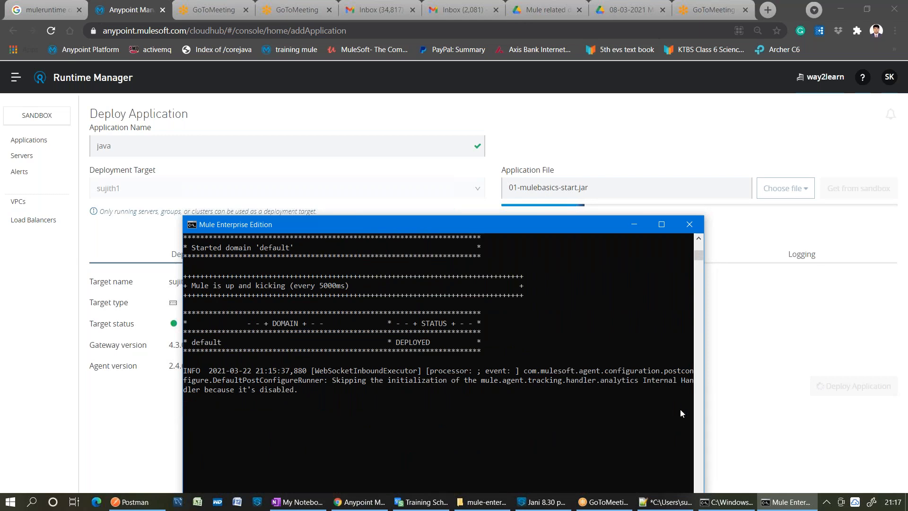
- Close the Command Prompt window used for the agent setup and move the Mule console clear of the application's status in Runtime Manager
left_click(727, 502)
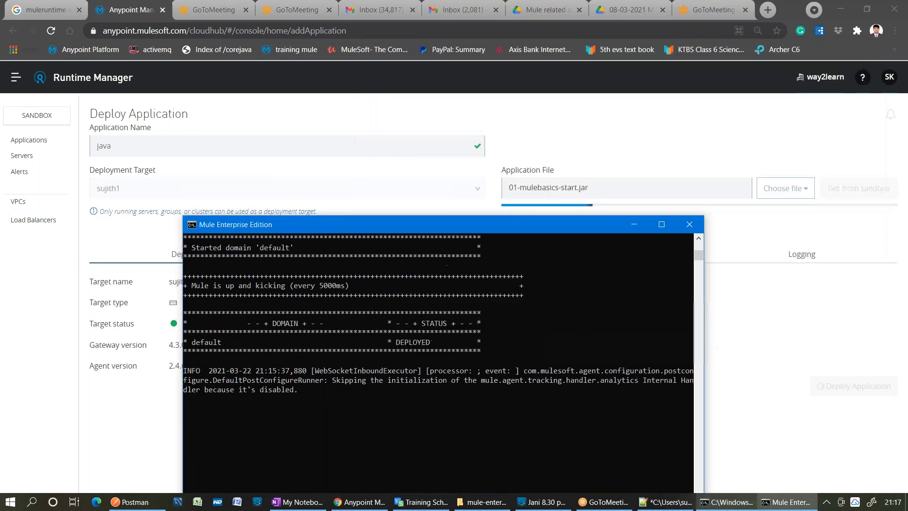
left_click(727, 502)
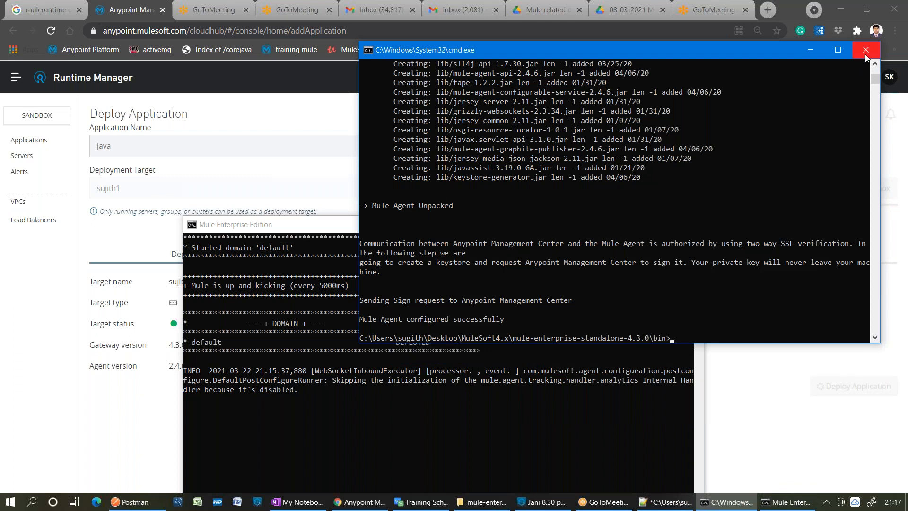
left_click(865, 51)
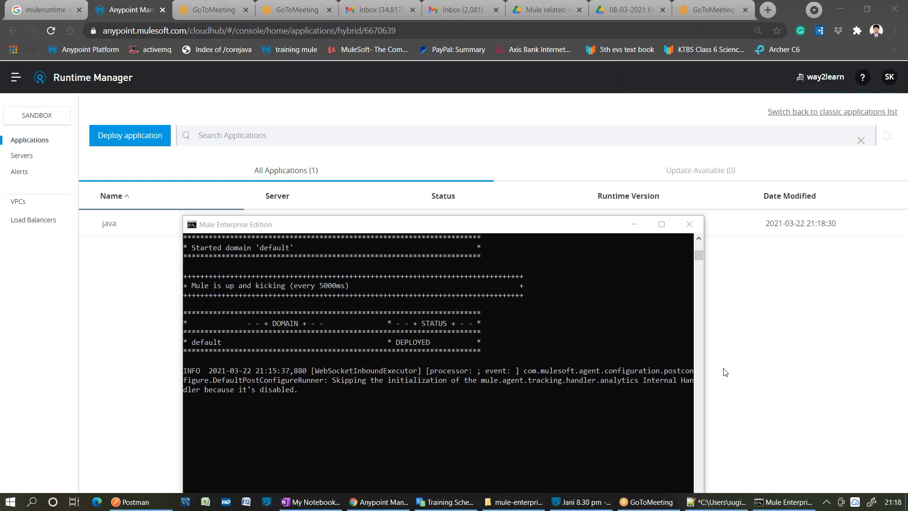
left_click_drag(542, 227, 602, 242)
left_click_drag(678, 265, 850, 181)
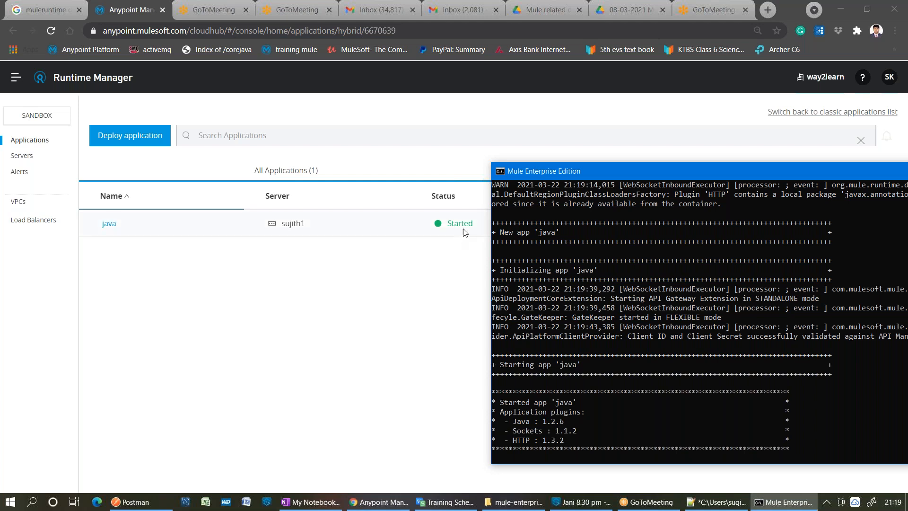
- In Postman, set the ucity parameter of the localhost:8081/static GET request to Hyderabad, send it, and highlight the response text
left_click(149, 508)
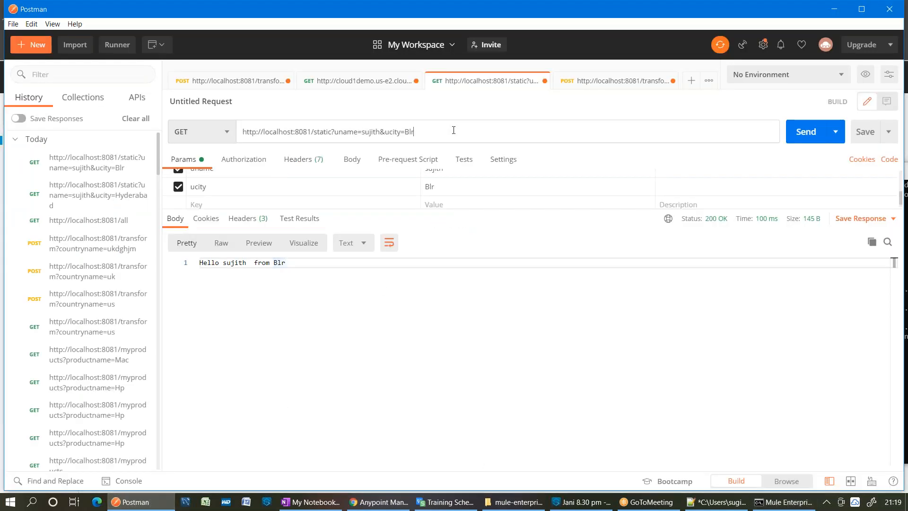
key("BackSpace")
key("BackSpace")
type("Hyderabad")
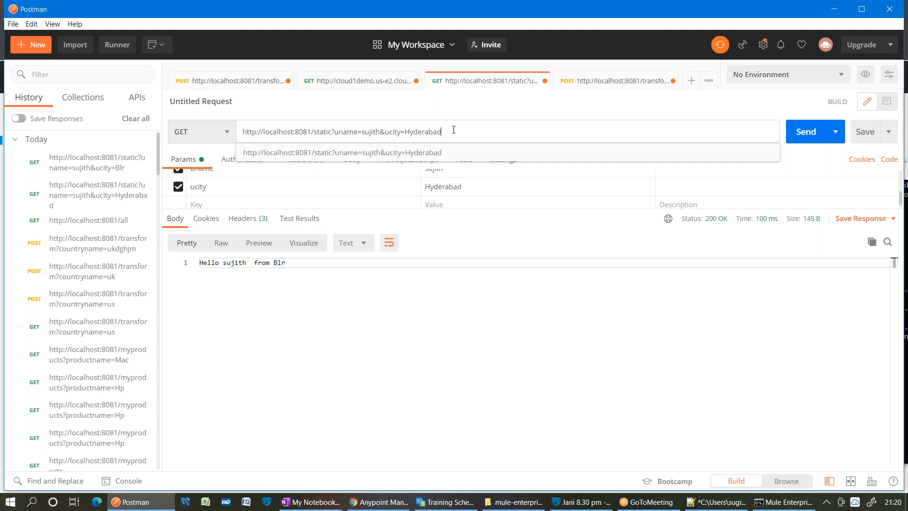
left_click(811, 136)
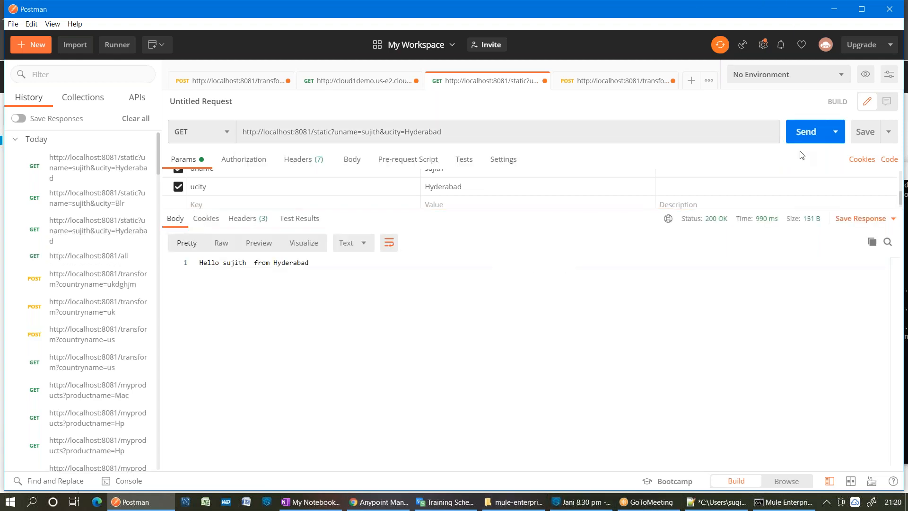
left_click(309, 263)
left_click_drag(308, 263, 204, 253)
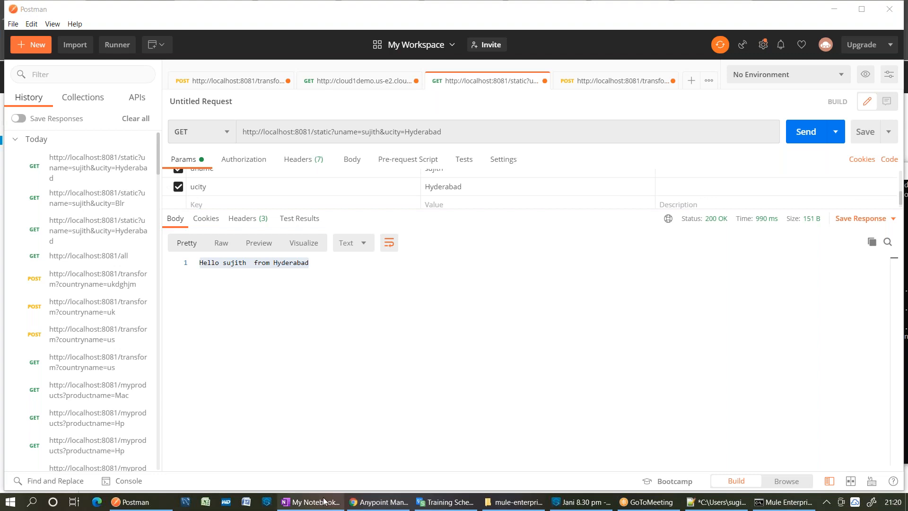
- Switch to OneNote, add a blank page to the 8.30 pm section, and hide the notebook navigation
mouse_move(326, 493)
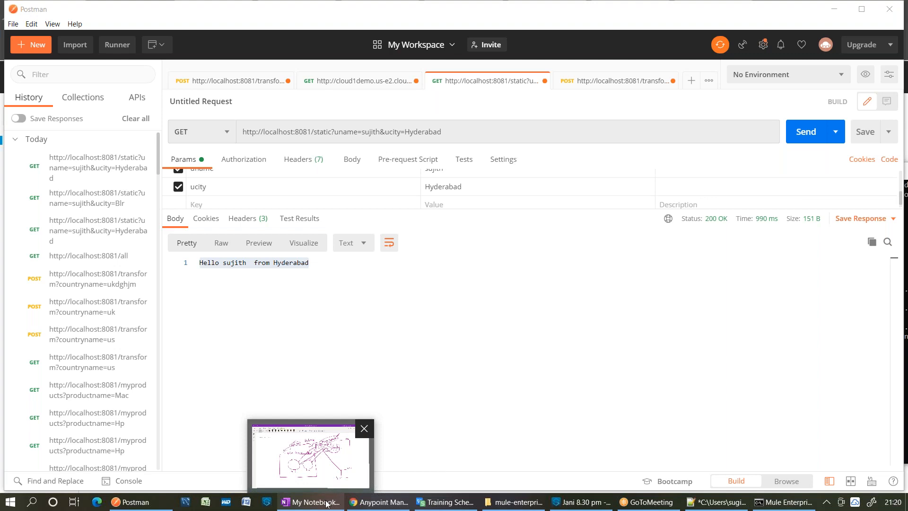
left_click(322, 474)
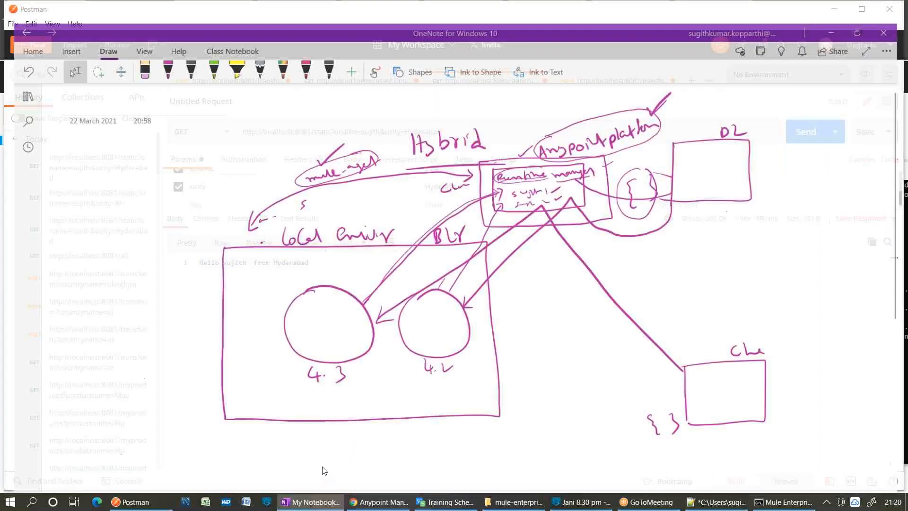
left_click(14, 74)
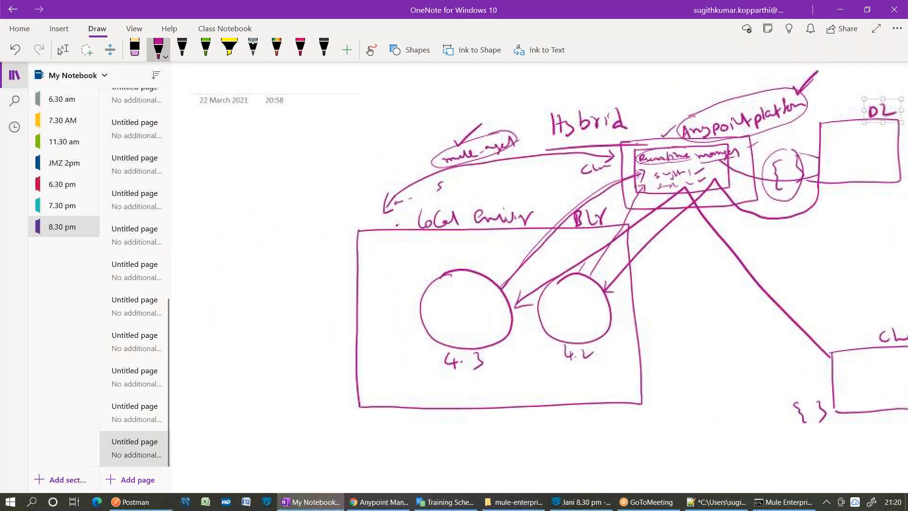
left_click(130, 480)
left_click(14, 74)
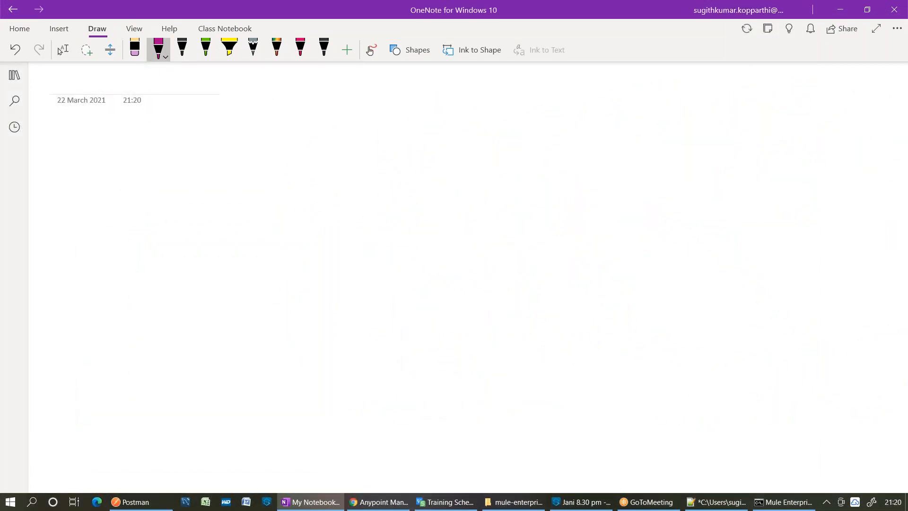
- Handwrite an arrow bullet reading "same server" near the top of the blank page, with a tick mark on each side
left_click_drag(327, 154, 350, 158)
mouse_move(392, 142)
left_mouse_down()
mouse_move(384, 154)
mouse_move(494, 147)
mouse_move(514, 136)
left_mouse_up()
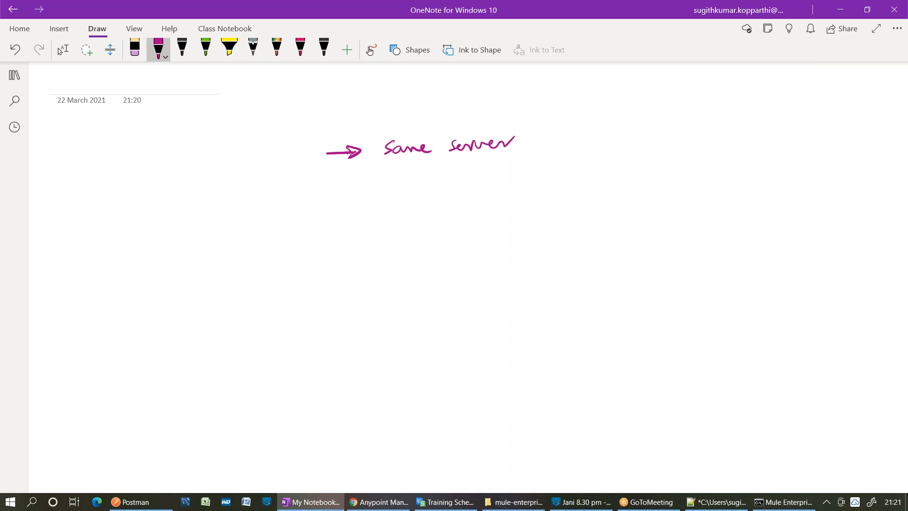
left_click_drag(530, 144, 551, 136)
left_click_drag(301, 151, 320, 141)
- Add a second handwritten arrow bullet reading "another server", referring to the runtime archives in the MuleSoft4.x folder in File Explorer
mouse_move(333, 201)
left_mouse_down()
mouse_move(364, 201)
mouse_move(354, 214)
left_mouse_up()
left_click(514, 502)
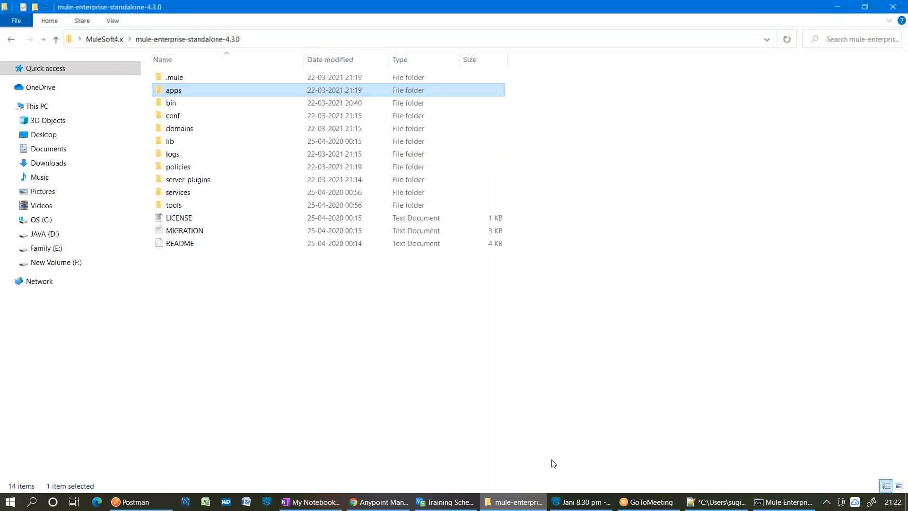
left_click(120, 40)
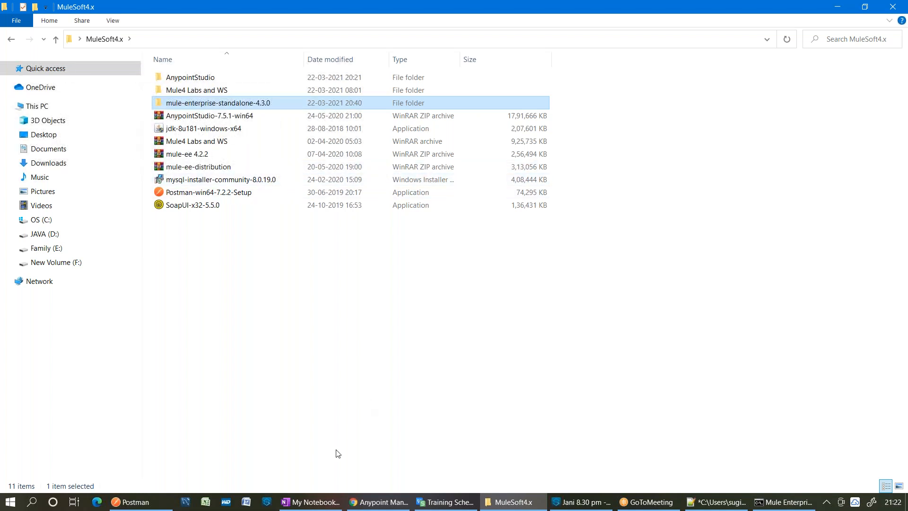
left_click(322, 500)
mouse_move(402, 198)
left_mouse_down()
mouse_move(395, 204)
mouse_move(439, 190)
mouse_move(523, 185)
left_mouse_up()
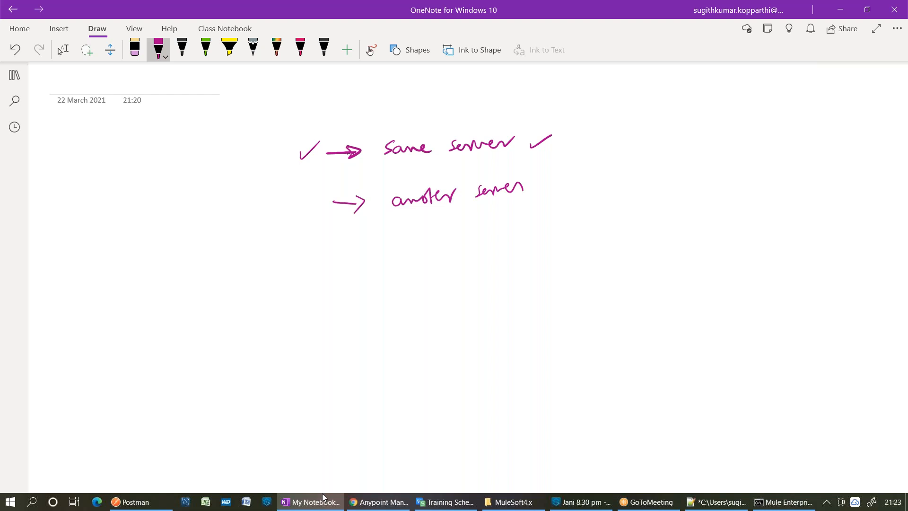
- Handwrite a third arrow bullet about deploying the application, and put a tick before the "another server" bullet
mouse_move(329, 260)
left_mouse_down()
mouse_move(357, 257)
mouse_move(350, 269)
left_mouse_up()
left_click_drag(295, 204, 319, 191)
mouse_move(389, 251)
left_mouse_down()
mouse_move(415, 265)
mouse_move(422, 243)
mouse_move(438, 263)
mouse_move(469, 243)
mouse_move(476, 249)
left_mouse_up()
mouse_move(475, 242)
left_mouse_down()
mouse_move(488, 257)
mouse_move(496, 235)
left_mouse_up()
left_click_drag(495, 246, 519, 233)
left_click_drag(518, 235, 527, 248)
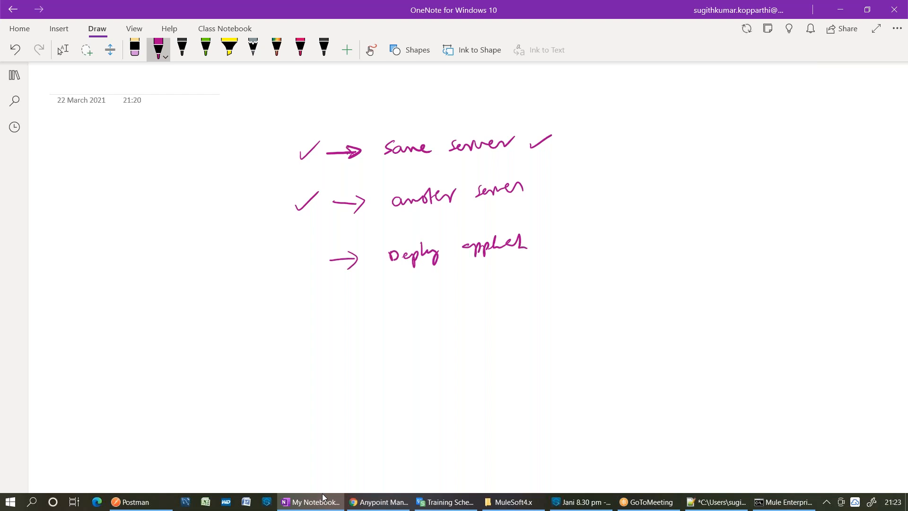
- Add further tick marks after the "same server" and "another server" lines, and leave the pen tool
left_click_drag(530, 144, 552, 136)
left_click_drag(535, 188, 560, 179)
left_click_drag(570, 145, 593, 135)
mouse_move(323, 497)
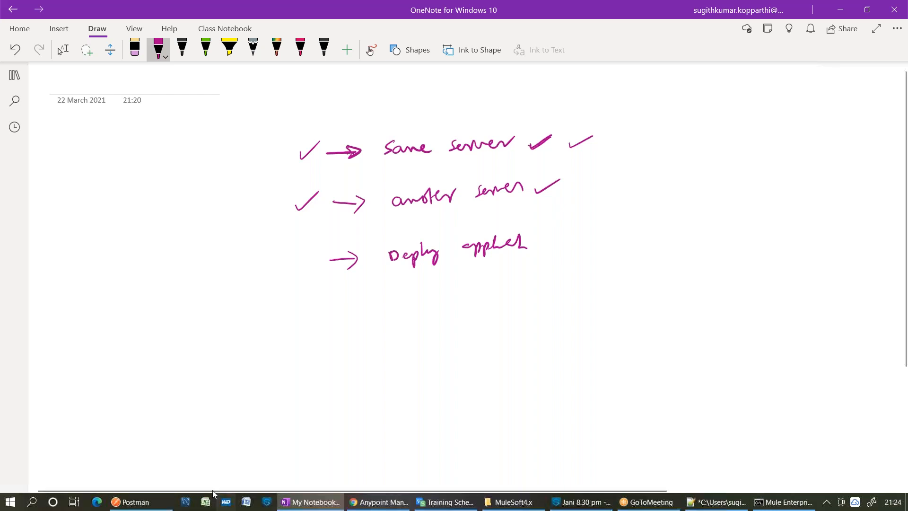
key("Escape")
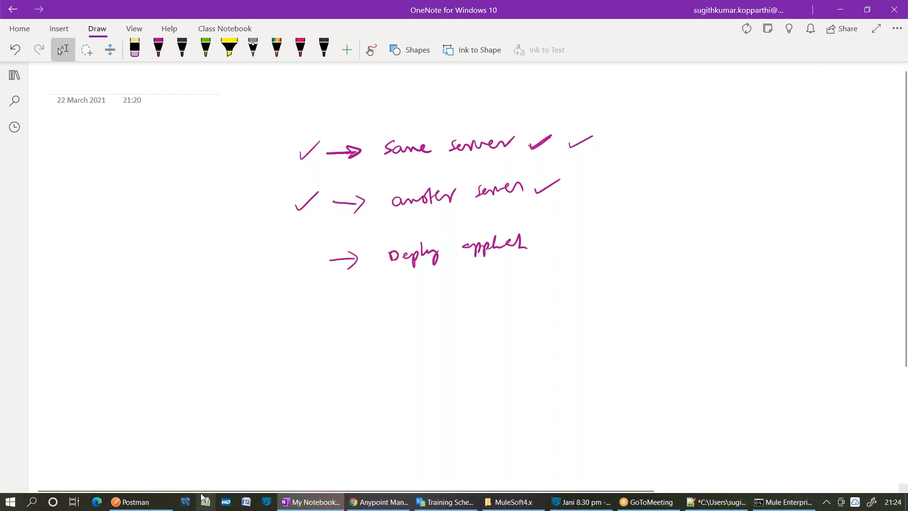